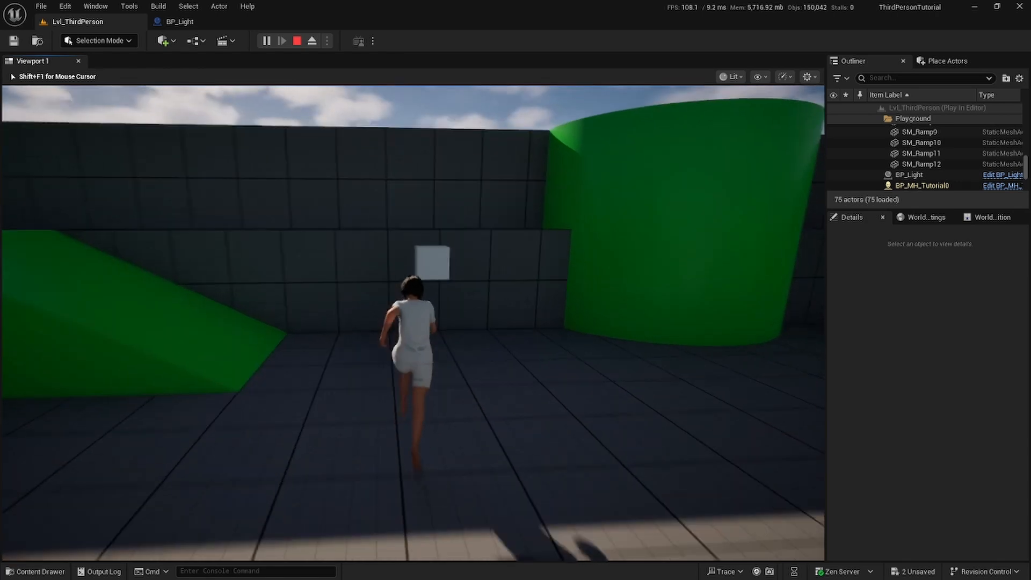
- Walk the character toward the white cube by the wall in the running level preview
key("w")
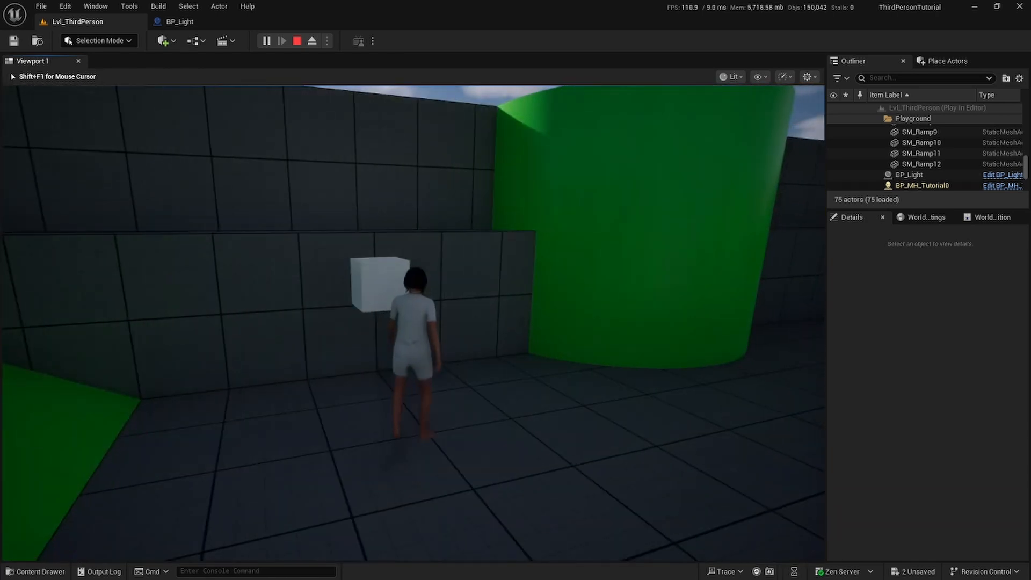
key("s")
key("w")
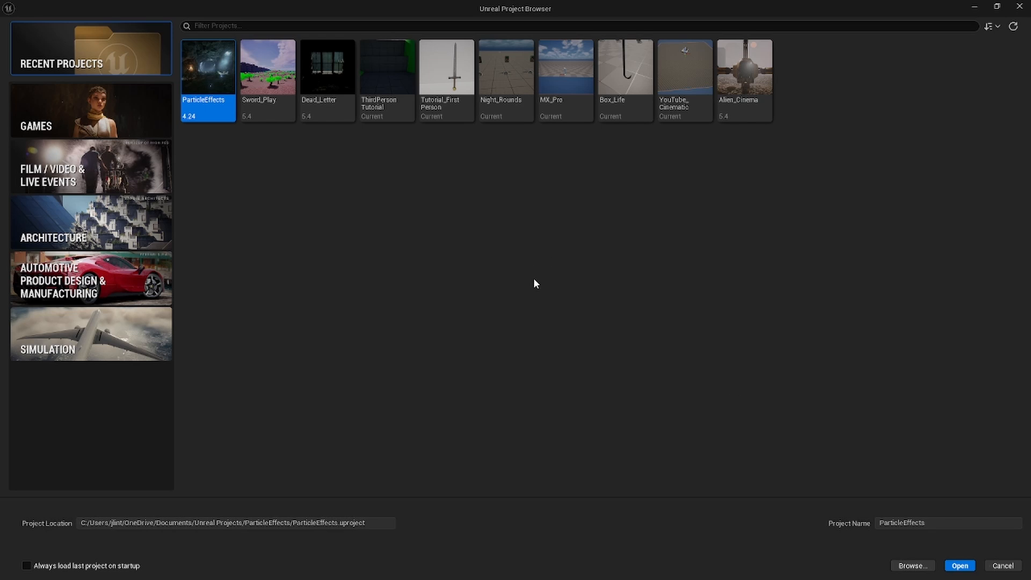
- Create a new Games project from the Third Person template, named Tutorial
left_click(120, 104)
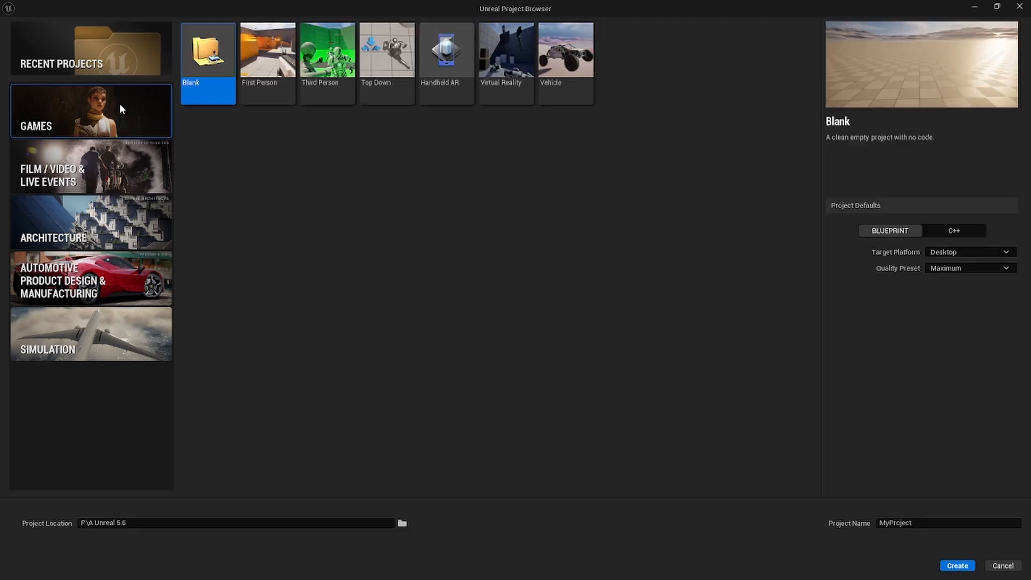
left_click(331, 85)
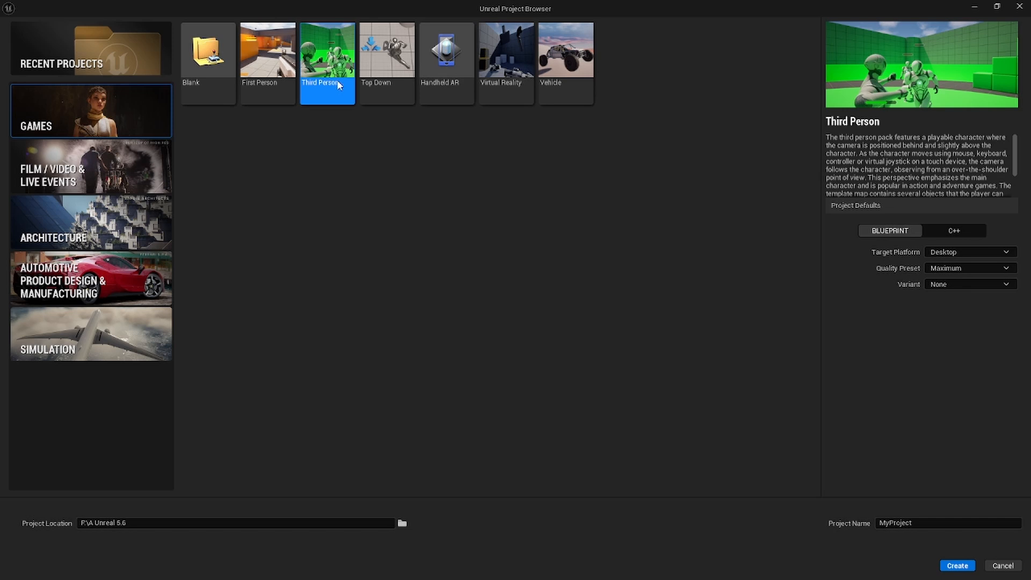
left_click(922, 522)
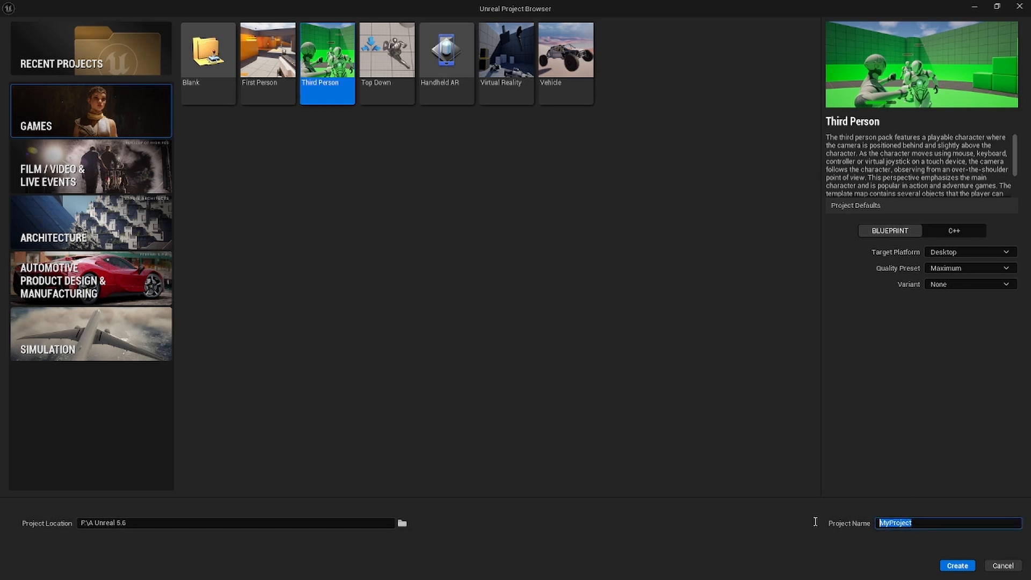
type("Tutoriua")
key("BackSpace")
key("BackSpace")
type("al")
key("Return")
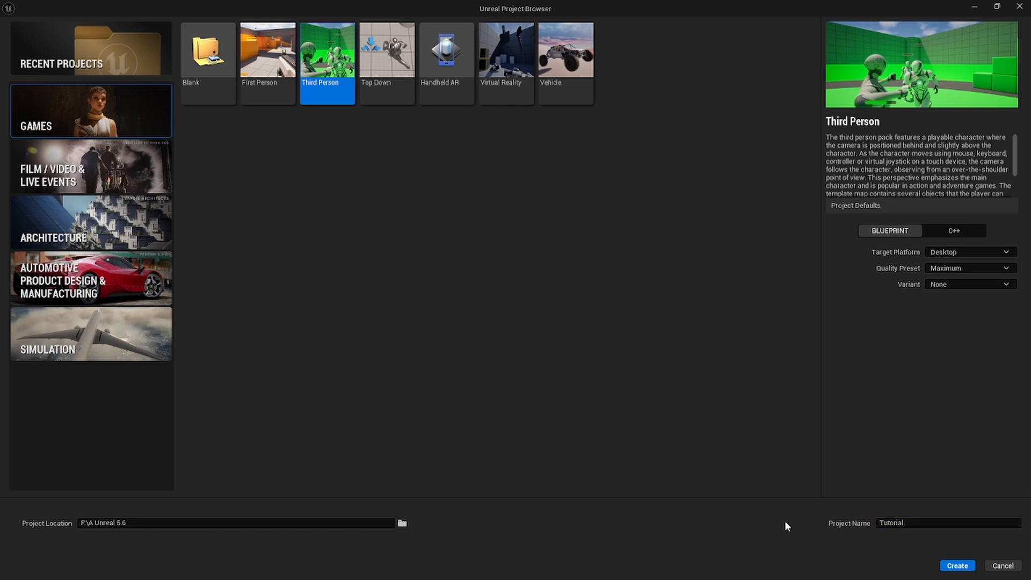
left_click(956, 565)
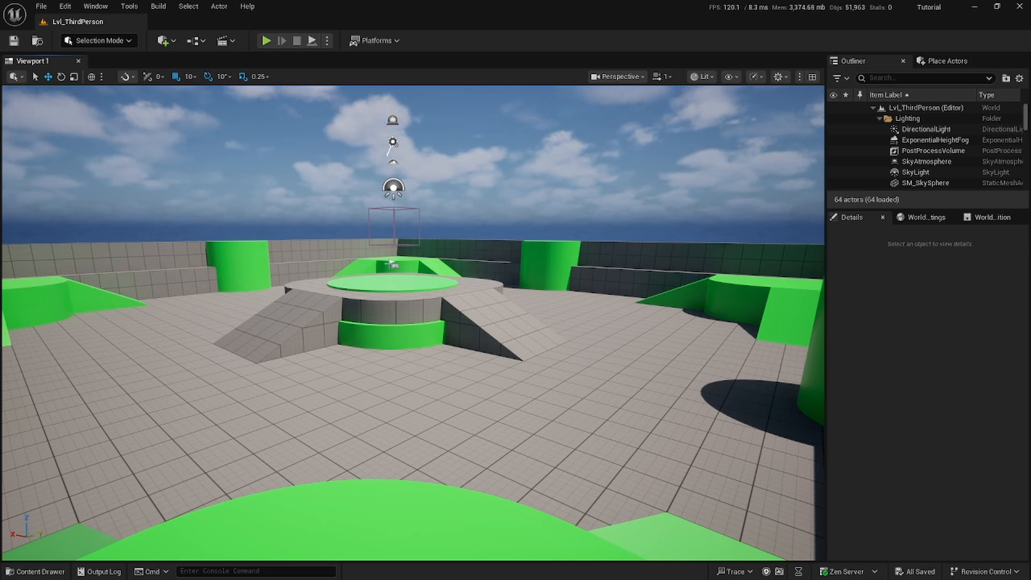
- Fly the viewport camera forward, backward, sideways, up and down to examine the level around the central platform
key("w")
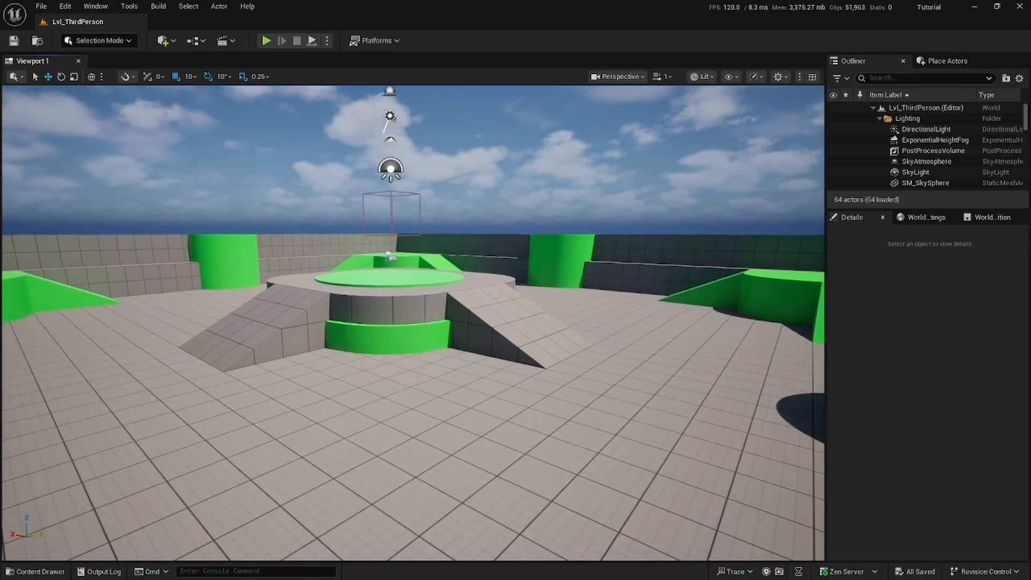
right_click_drag(412, 323, 392, 290)
key("s")
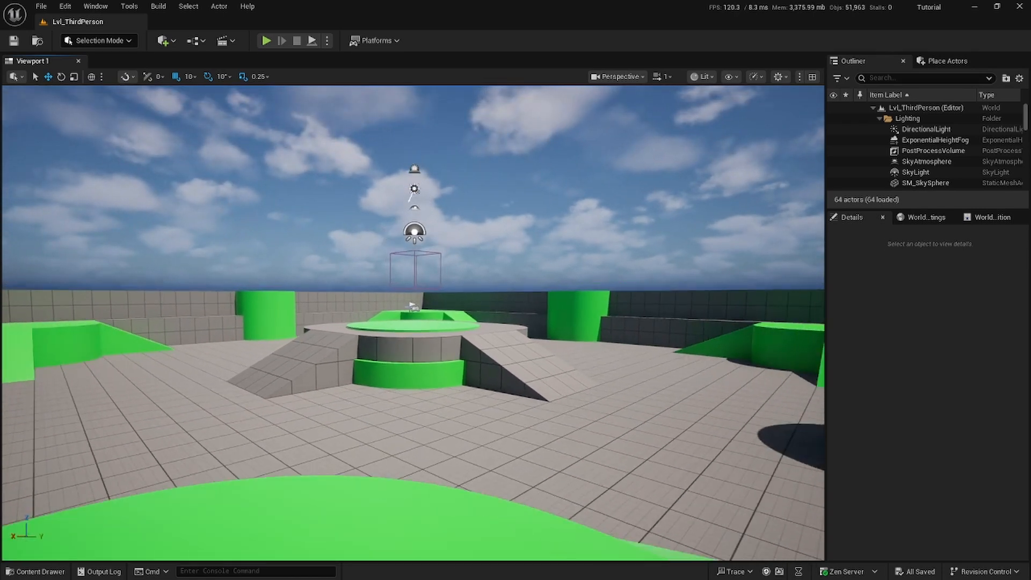
key("a")
key("a")
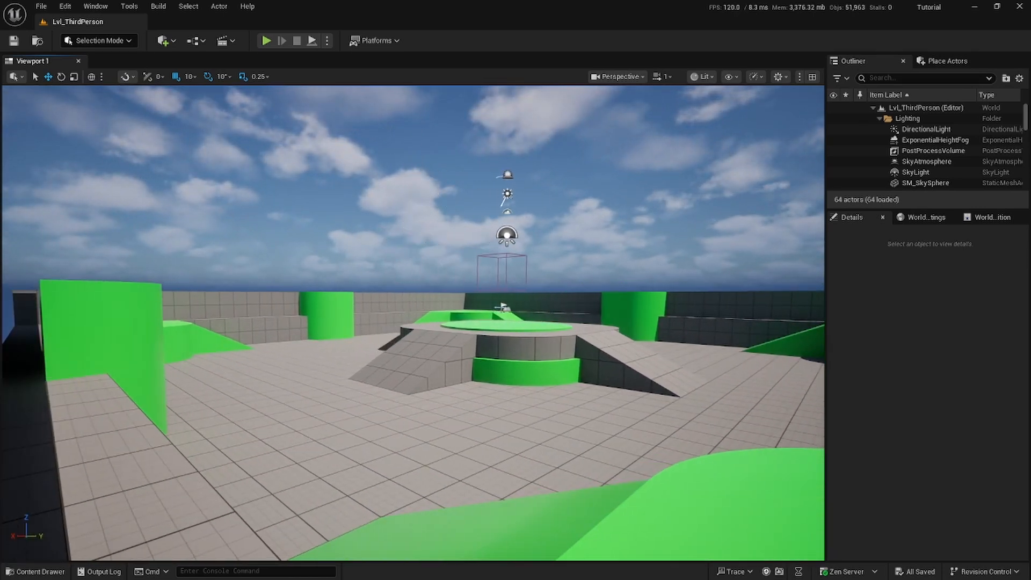
key("d")
right_click_drag(413, 322, 66, 284)
key("w")
key("w")
key("s")
key("w")
key("d")
key("e")
key("w")
key("d")
key("q")
key("q")
key("a")
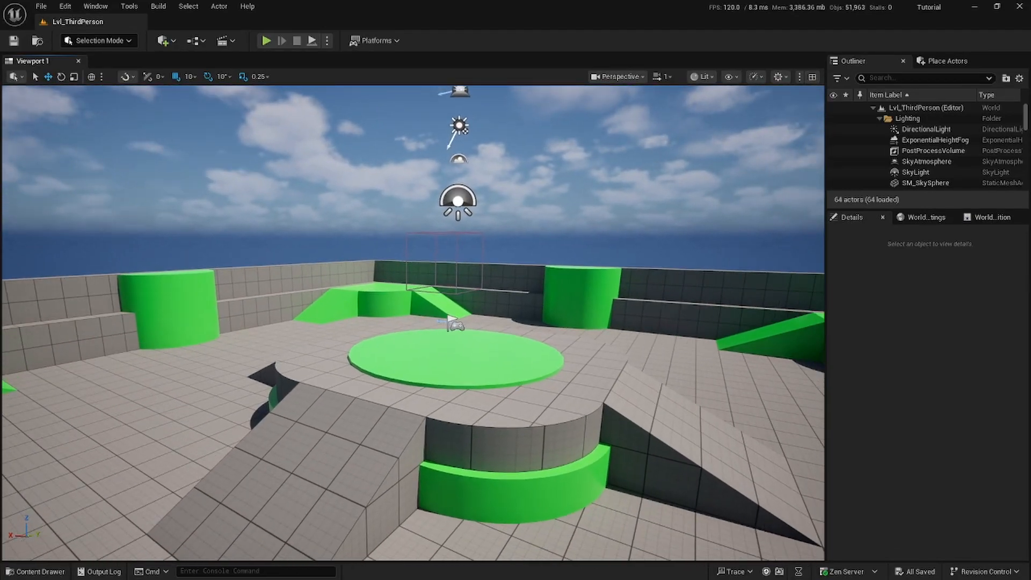
- Try slower and faster viewport camera speeds while flying toward and away from the central platform, finishing at speed 0.5
scroll(67, 284, "down", 2)
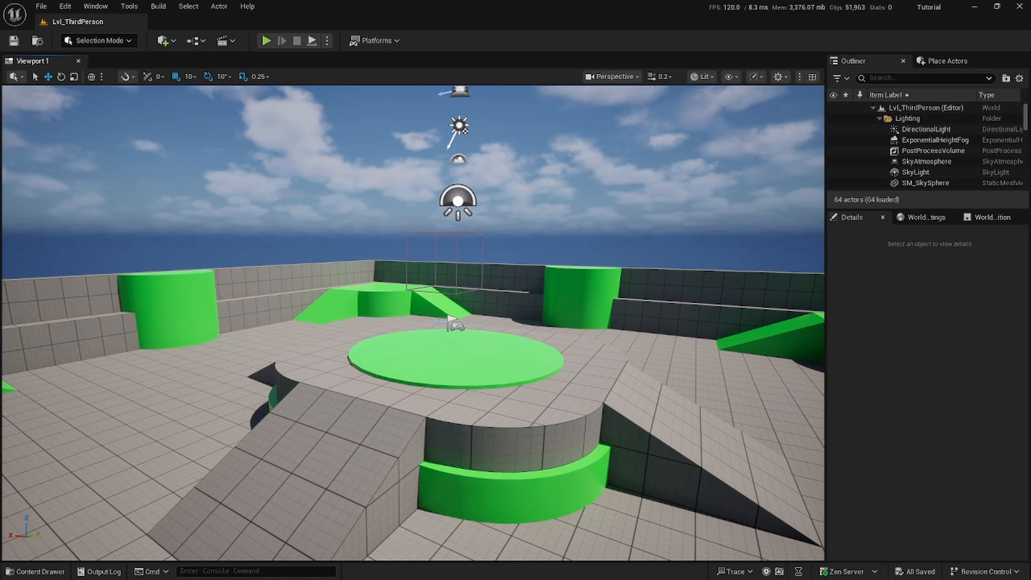
scroll(413, 322, "up", 1)
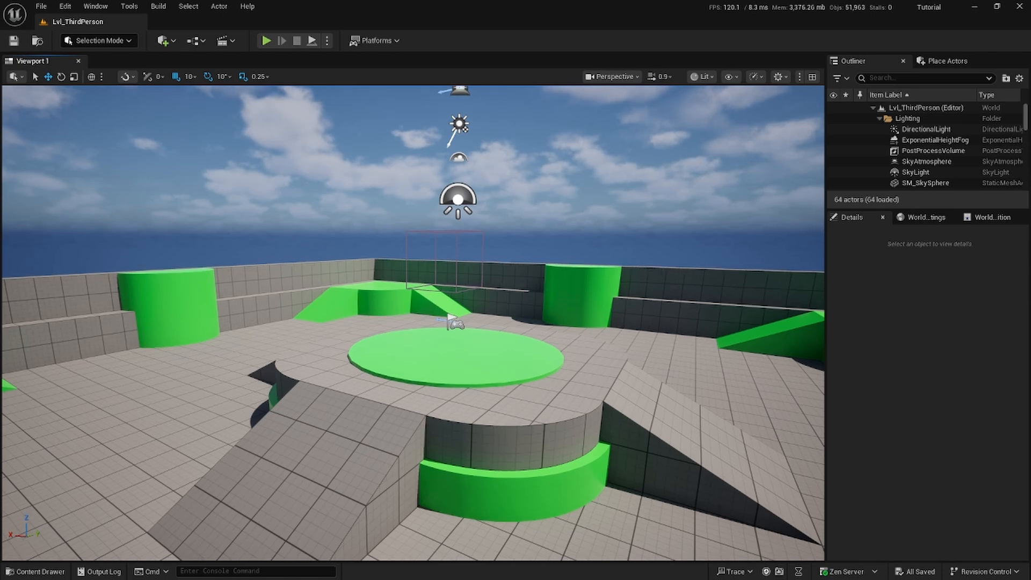
scroll(414, 323, "up", 8)
right_click_drag(414, 322, 374, 344)
key("w")
key("s")
key("w")
key("s")
key("w")
scroll(413, 322, "down", 8)
key("w")
key("w")
scroll(414, 323, "down", 3)
key("w")
key("w")
key("w")
key("s")
scroll(566, 388, "down", 6)
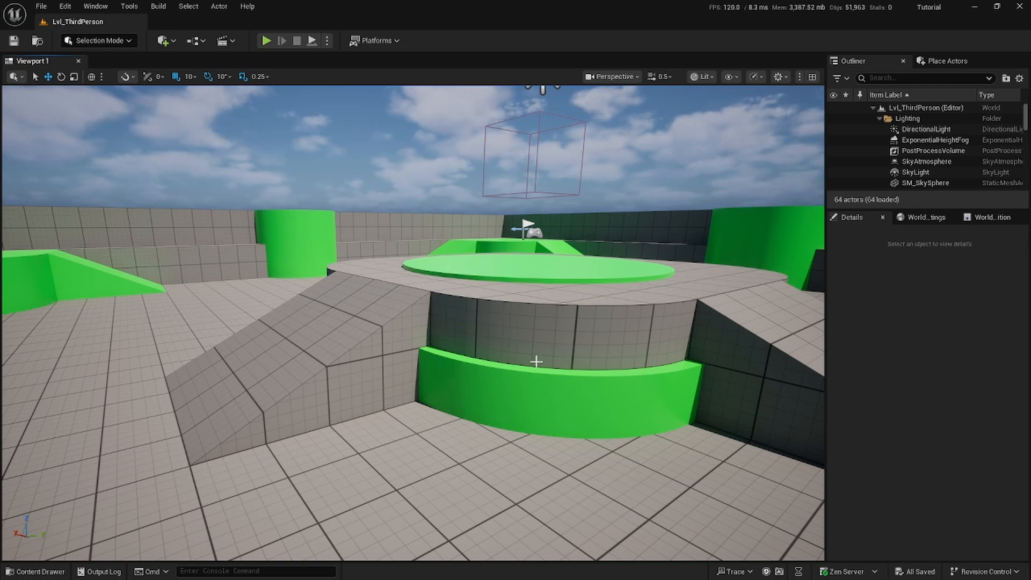
- Focus the view in turn on the ramp beside the central platform, the player start and the background wall
scroll(536, 362, "down", 9)
scroll(533, 368, "up", 5)
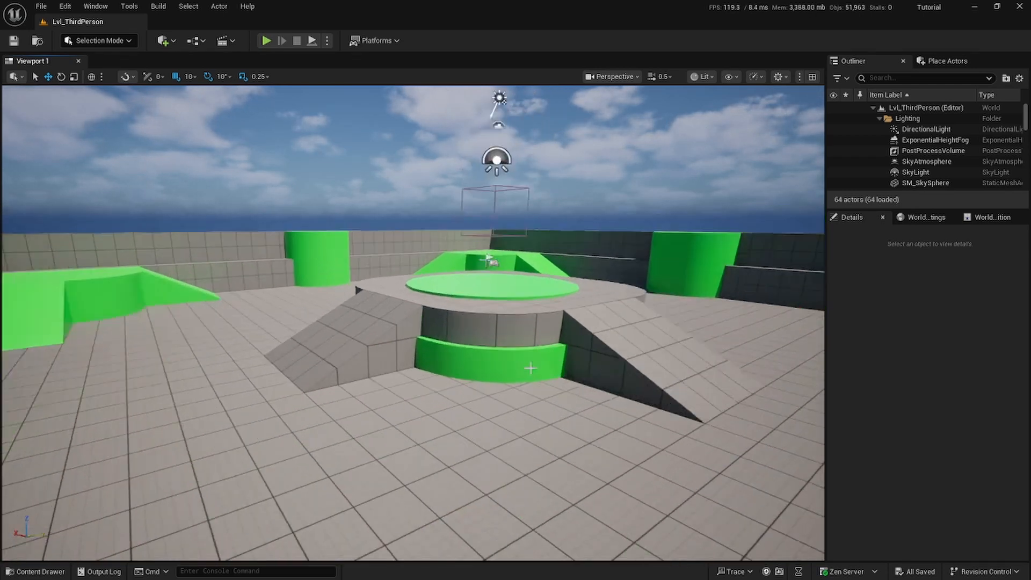
scroll(529, 369, "up", 6)
scroll(527, 365, "down", 7)
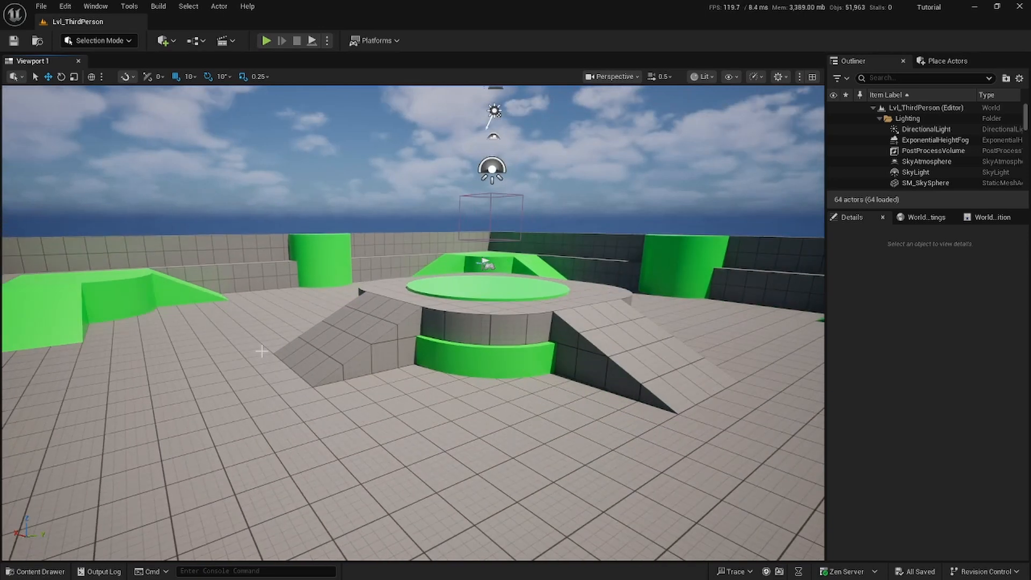
left_click(367, 337)
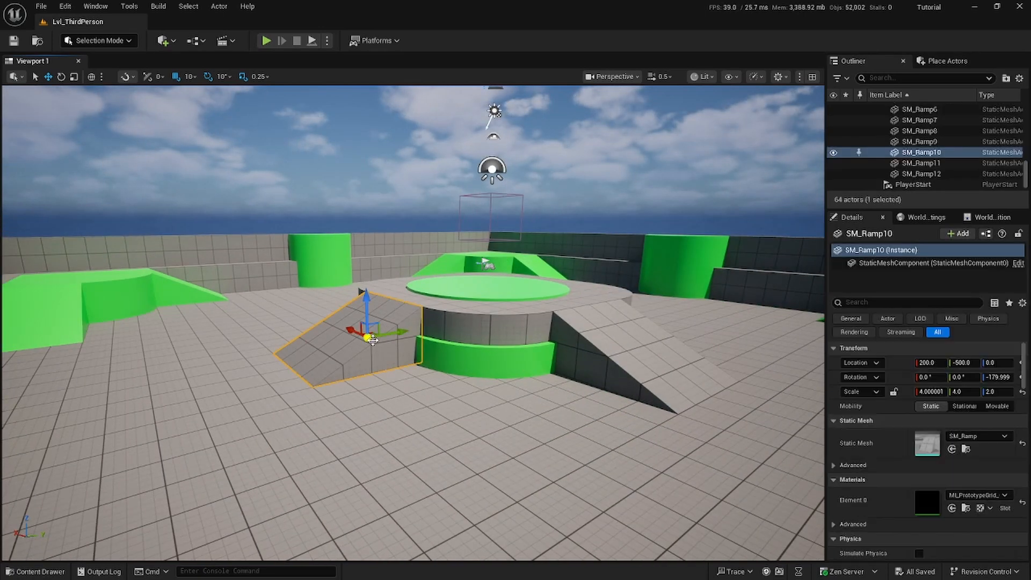
key("f")
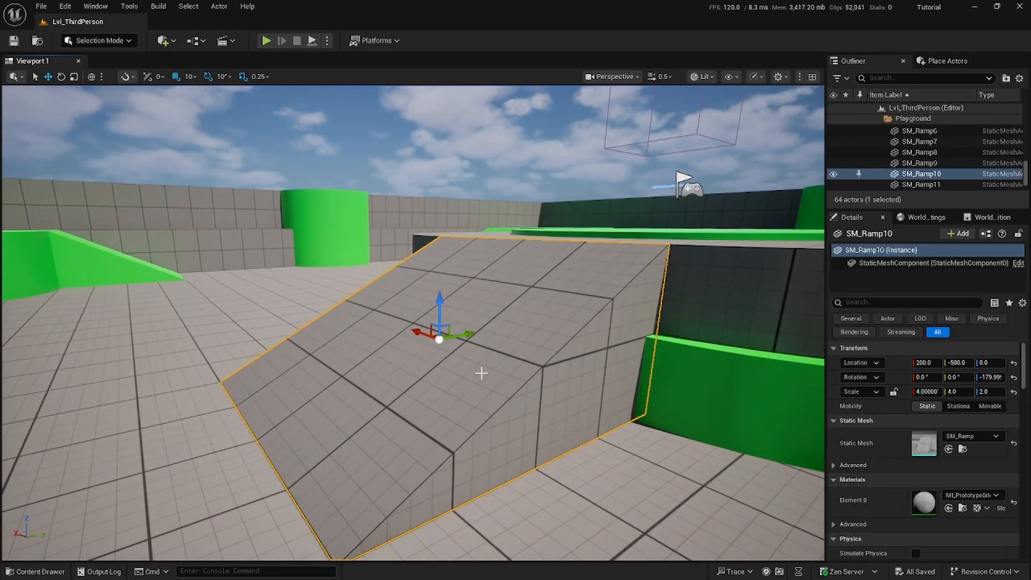
left_click(690, 185)
key("f")
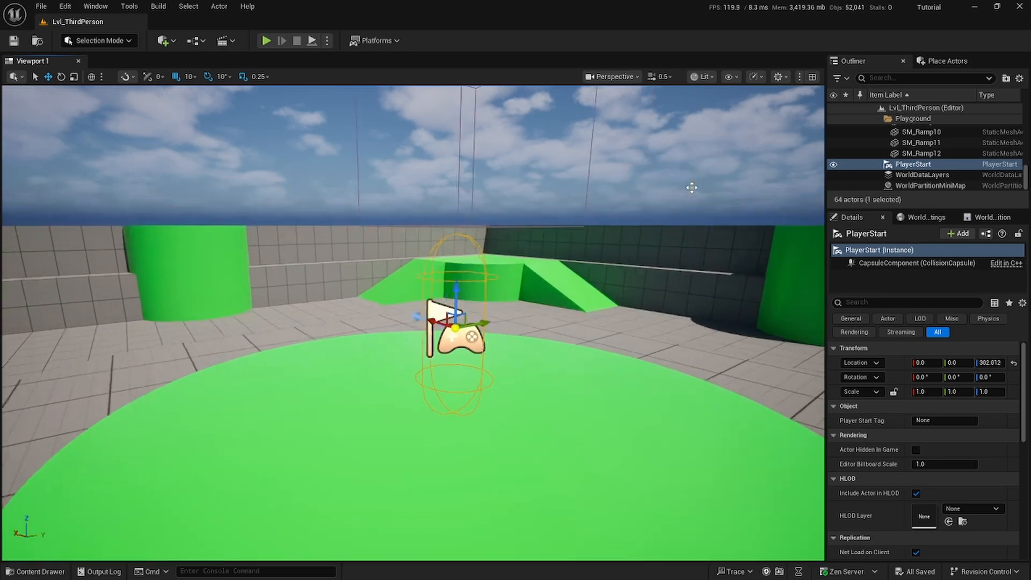
left_click(176, 284)
key("f")
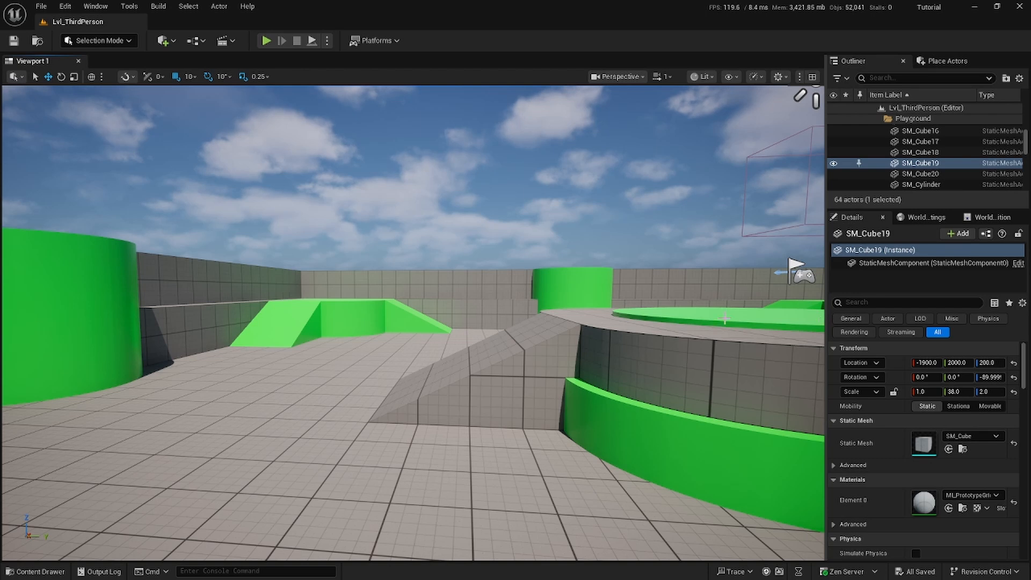
- Try moving the ramp beside the central platform, undo the moves, and try rotating it and returning it to its original angle
left_click(503, 380)
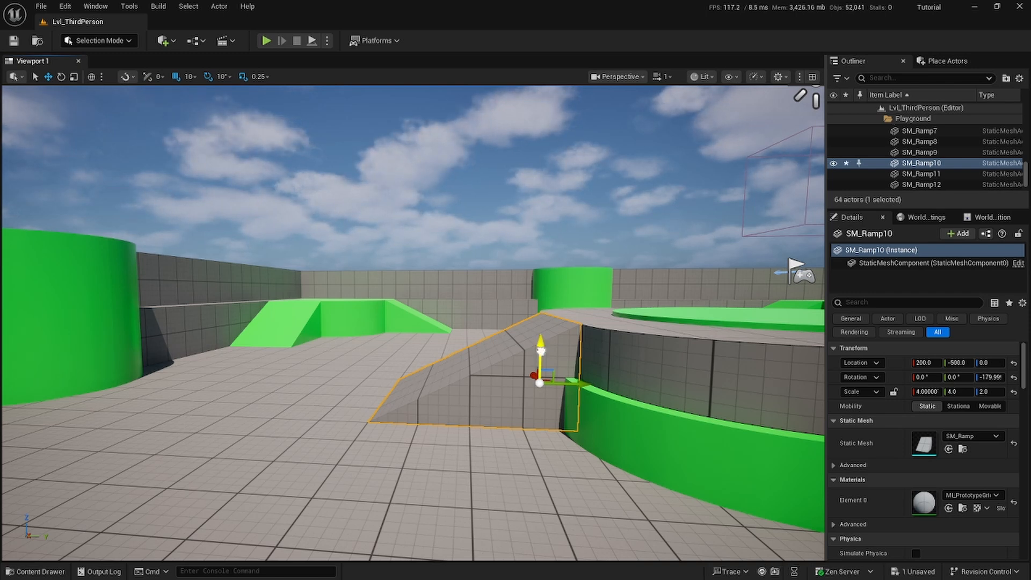
left_click_drag(540, 350, 604, 231)
left_click_drag(589, 270, 537, 263)
key("ctrl+z")
key("ctrl+z")
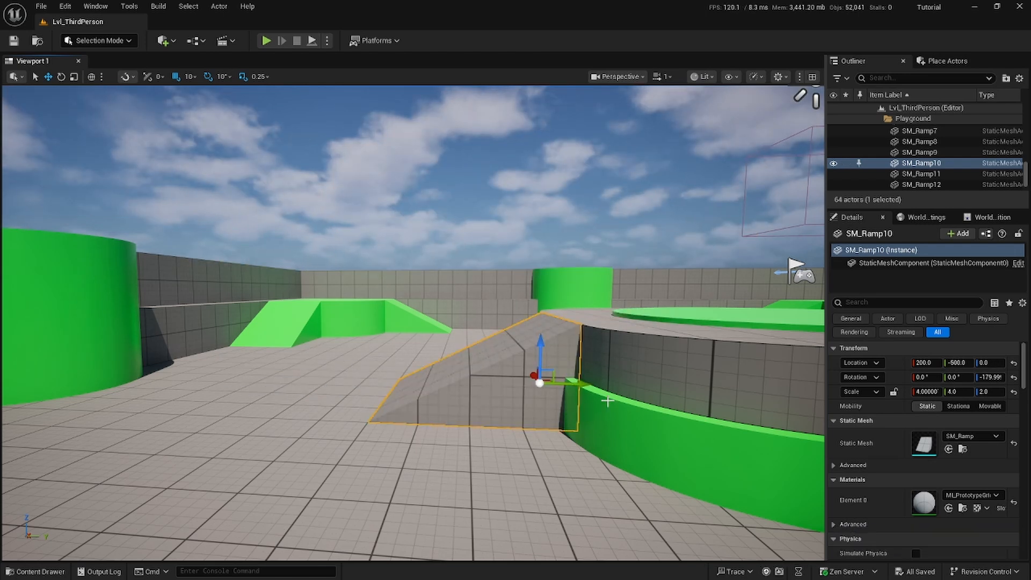
key("e")
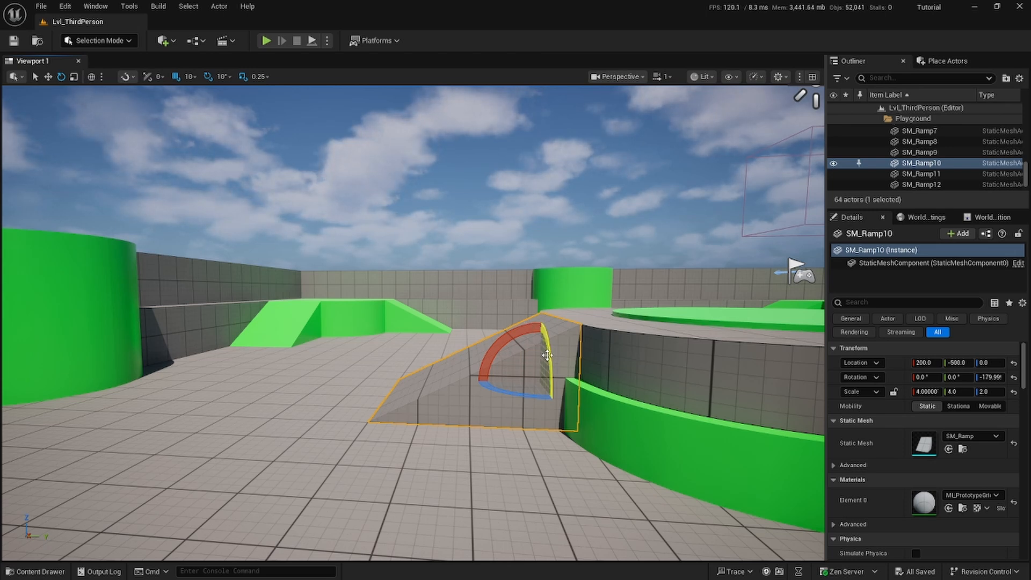
left_click_drag(548, 359, 543, 322)
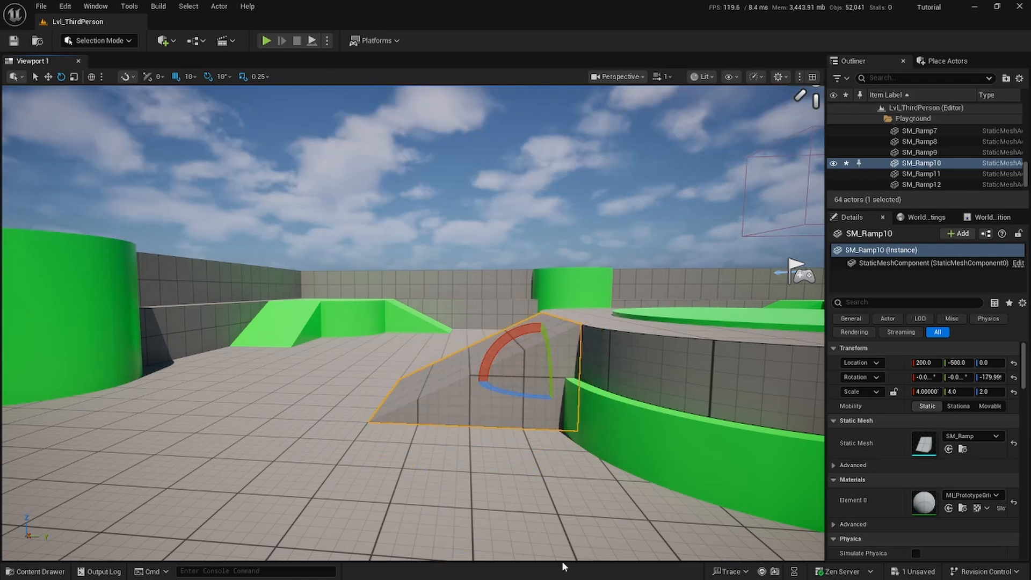
- Scale the ramp to about 4.99 in X, 4.99 in Y and 2.0 in Z
key("w")
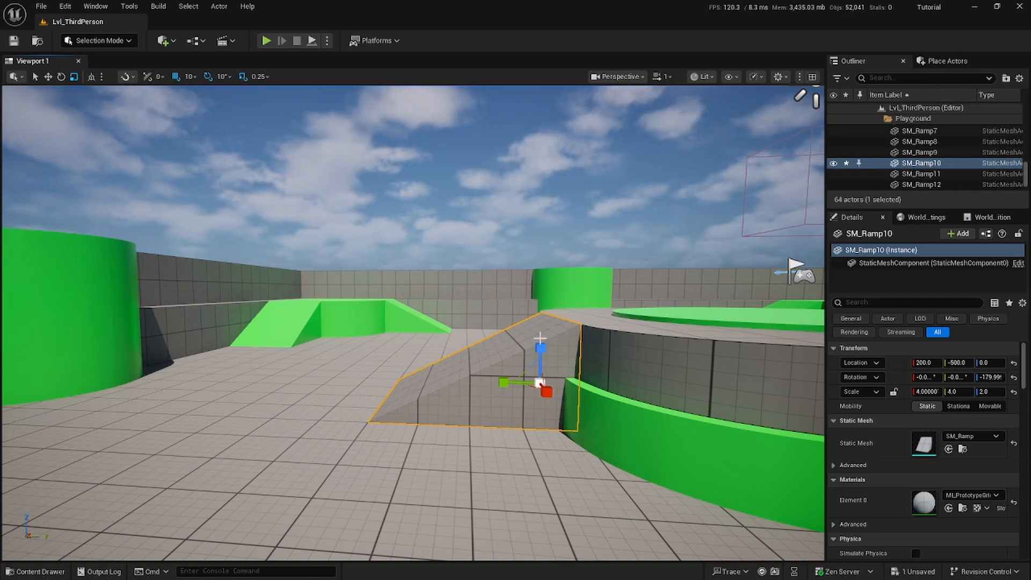
mouse_move(540, 344)
left_mouse_down()
mouse_move(540, 255)
mouse_move(541, 344)
left_mouse_up()
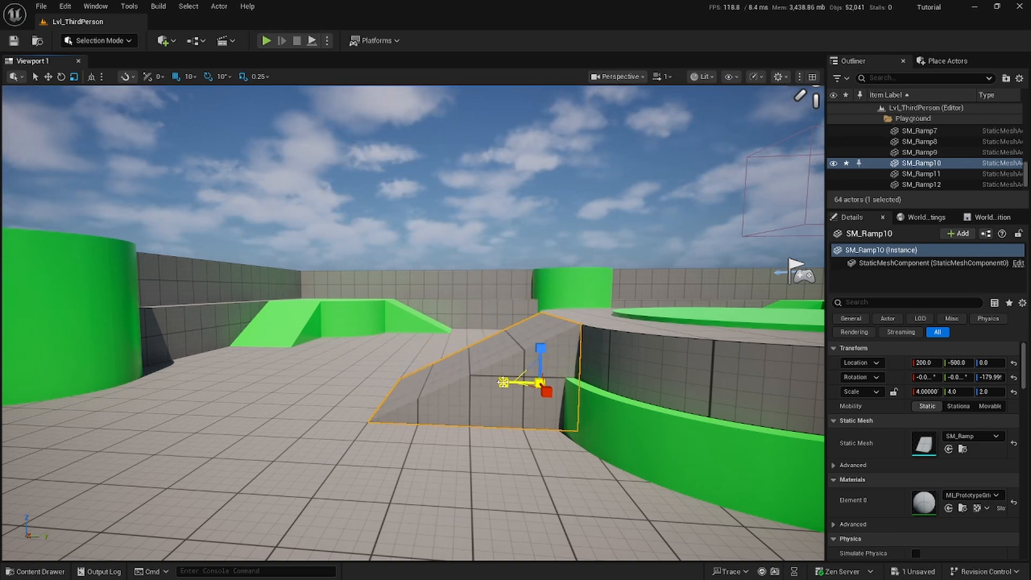
left_click_drag(503, 382, 477, 382)
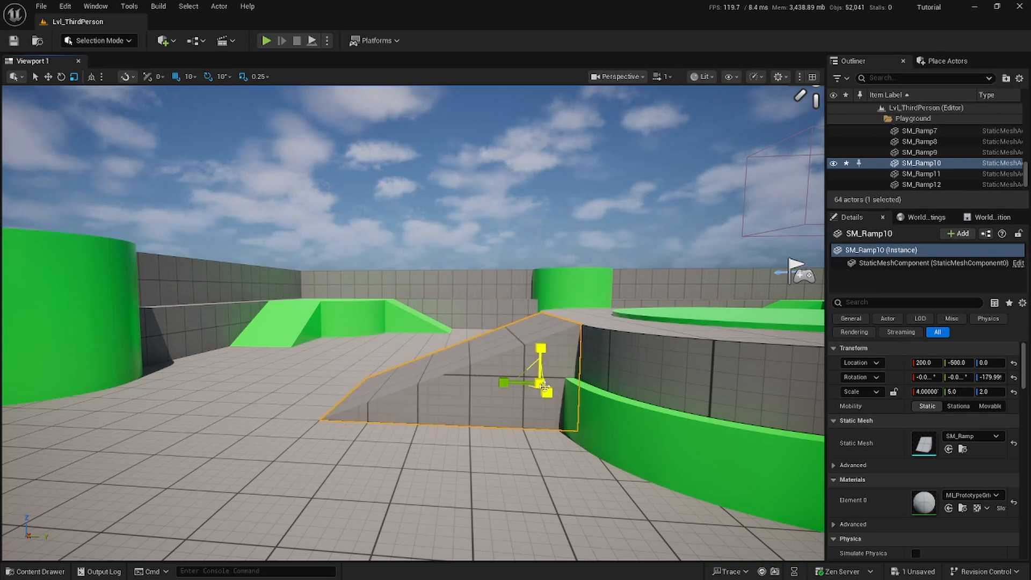
left_click_drag(546, 396, 568, 433)
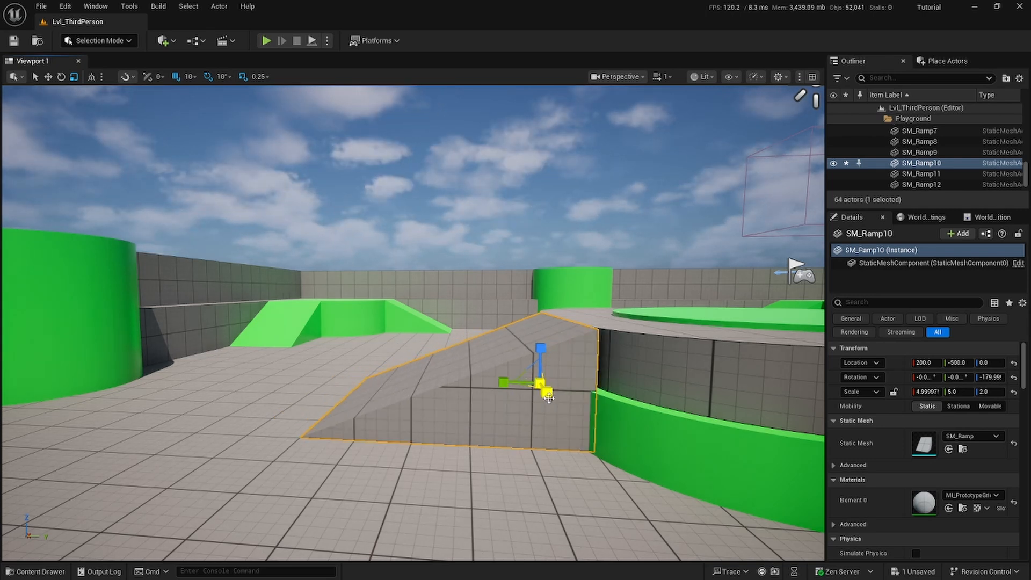
mouse_move(548, 397)
left_mouse_down()
mouse_move(562, 419)
mouse_move(546, 393)
left_mouse_up()
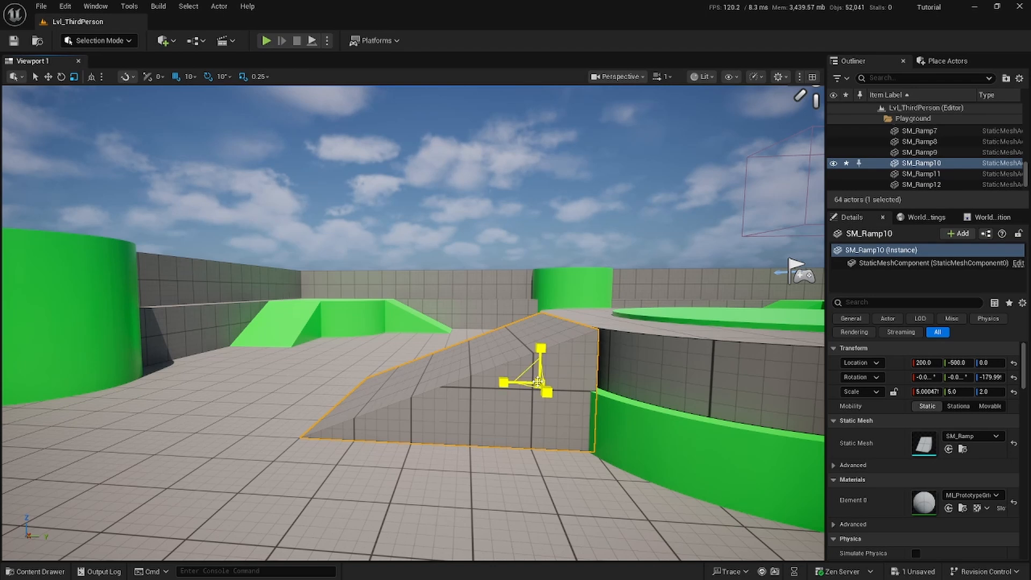
mouse_move(539, 382)
left_mouse_down()
mouse_move(585, 360)
mouse_move(538, 383)
left_mouse_up()
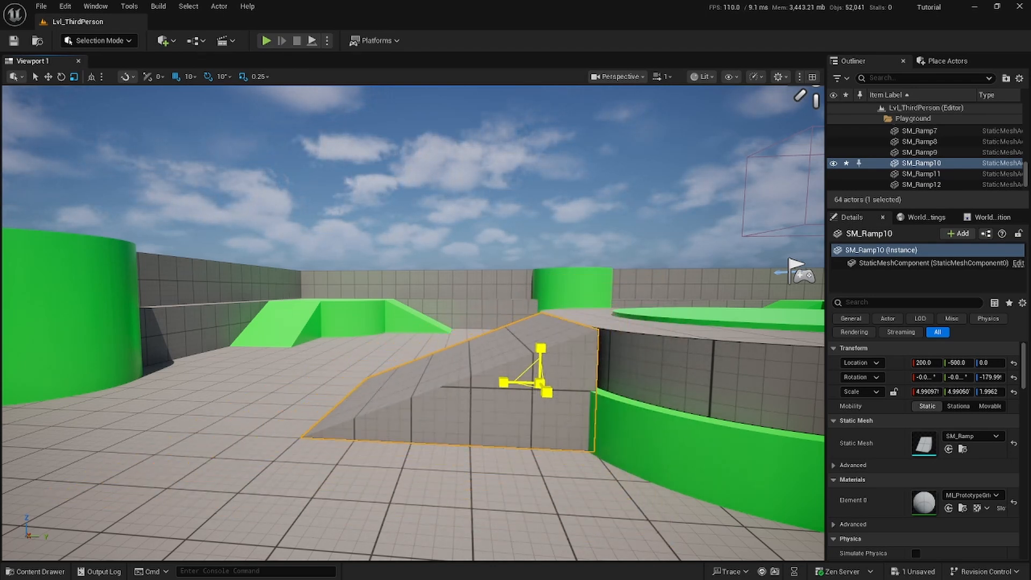
- Try moving the ramp freely from its centre point to a raised position, and undo the move
key("w")
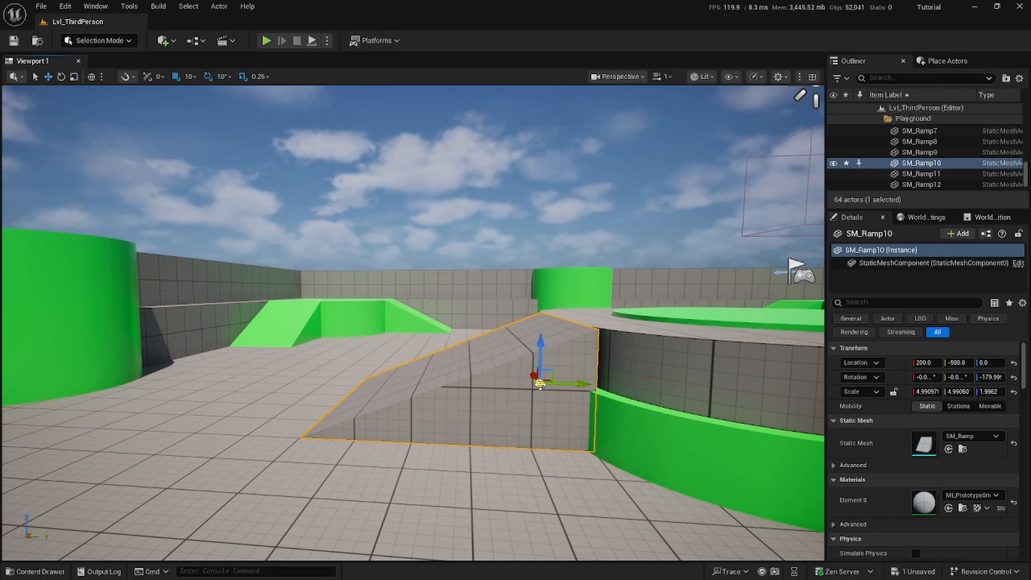
left_click_drag(540, 383, 503, 327)
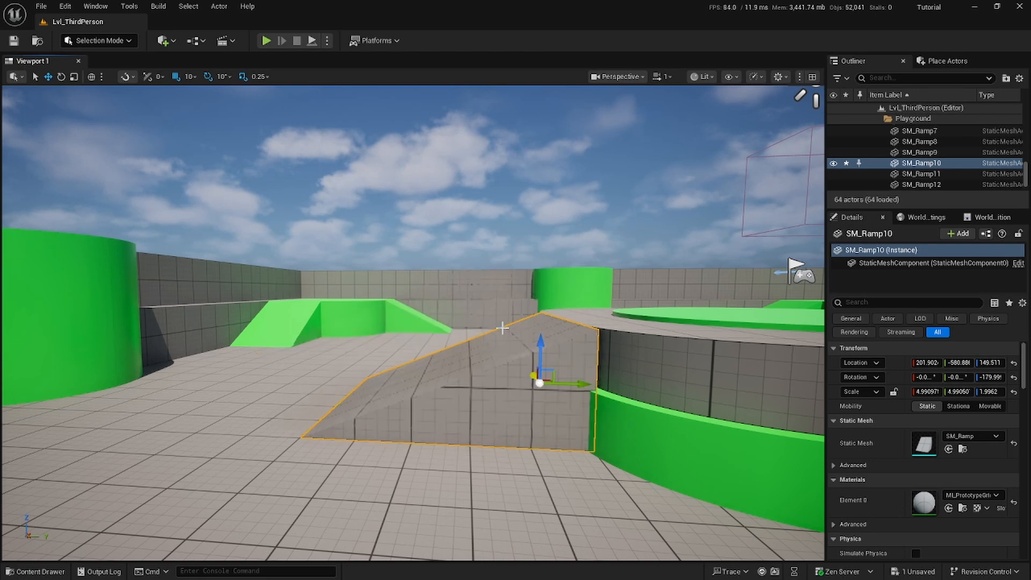
key("ctrl+z")
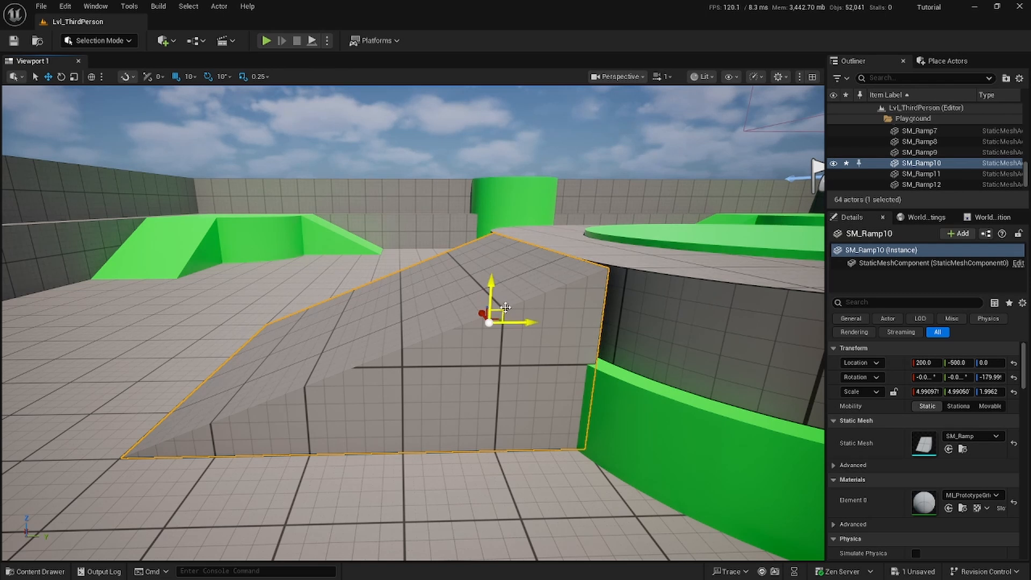
- Try moving the ramp within the Y-Z plane to Y -610 and Z 120, and undo the move
left_click_drag(503, 309, 458, 258)
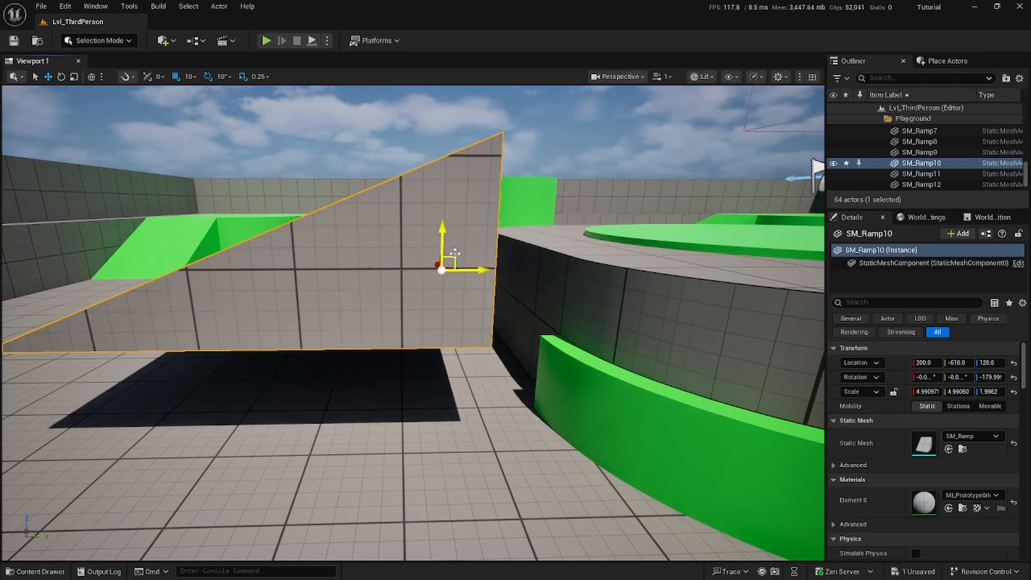
key("ctrl+z")
key("a")
mouse_move(345, 335)
right_mouse_down()
mouse_move(408, 335)
mouse_move(346, 336)
right_mouse_up()
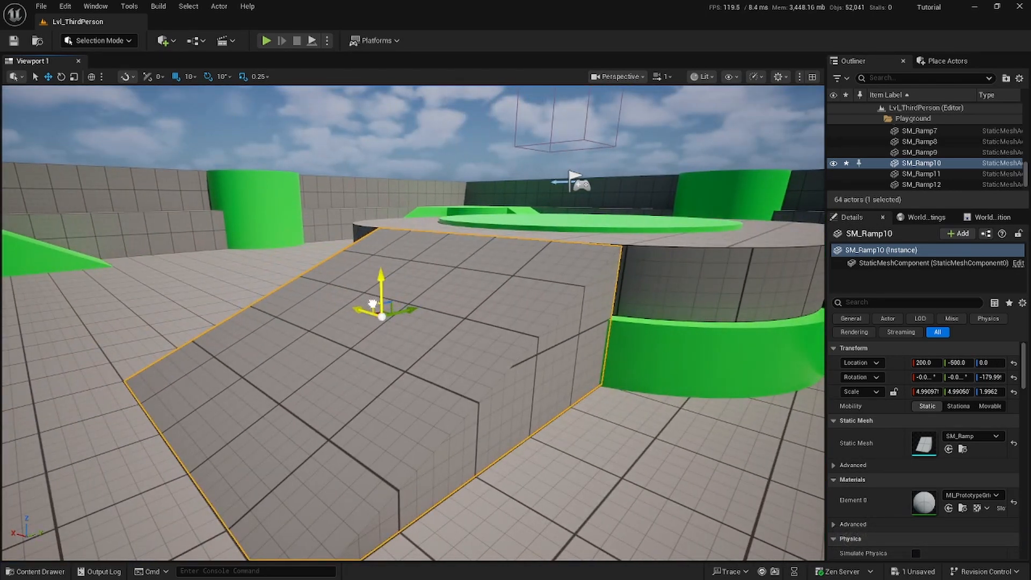
- Try moving the ramp within the X-Z plane and within the X-Y plane, undoing each move
mouse_move(372, 303)
left_mouse_down()
mouse_move(388, 251)
mouse_move(379, 279)
mouse_move(315, 210)
mouse_move(461, 304)
mouse_move(364, 214)
mouse_move(378, 297)
left_mouse_up()
key("ctrl+z")
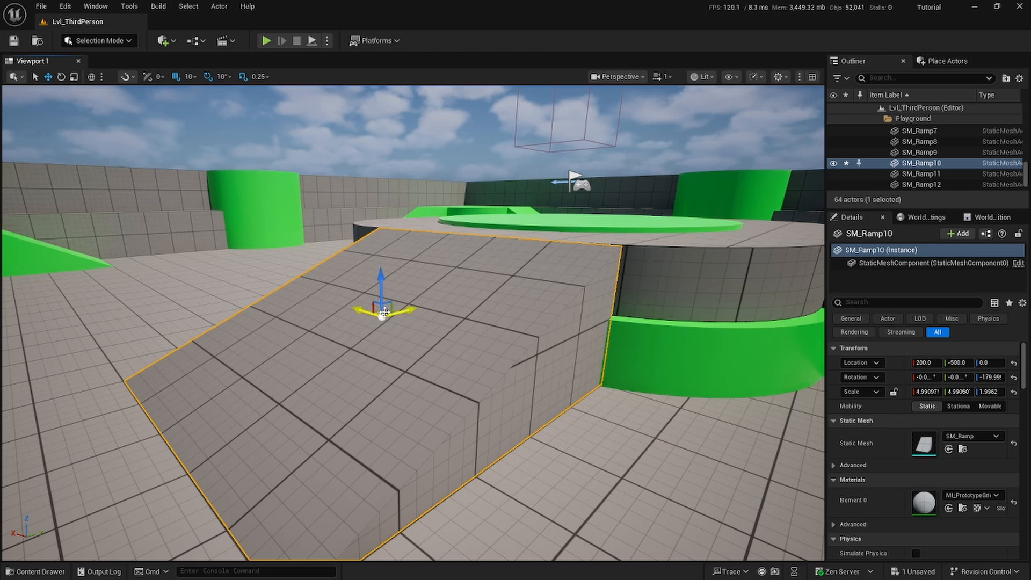
left_click_drag(385, 313, 332, 308)
key("ctrl+z")
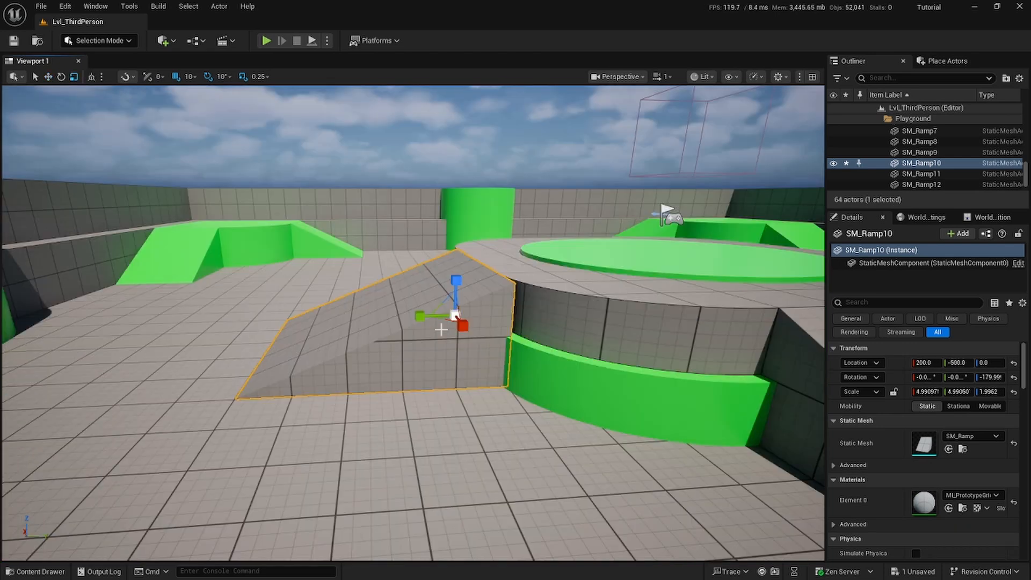
- Scale the ramp to about 5.05 in X, 5.04 in Y and 1.97 in Z
right_click_drag(524, 320, 539, 323)
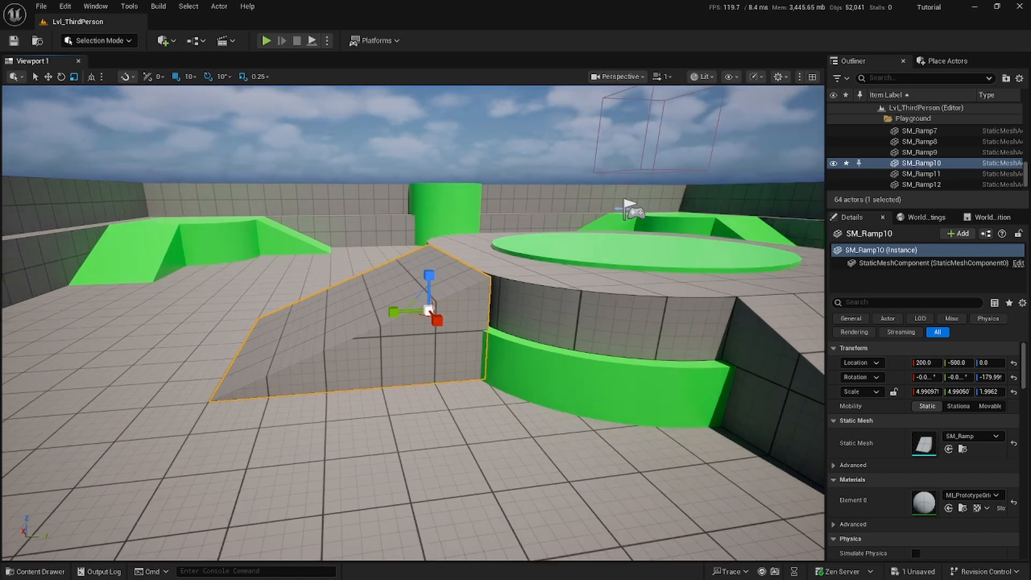
key("a")
mouse_move(421, 270)
right_mouse_down()
mouse_move(473, 279)
mouse_move(440, 277)
right_mouse_up()
mouse_move(437, 288)
left_mouse_down()
mouse_move(432, 280)
mouse_move(458, 295)
mouse_move(486, 276)
mouse_move(456, 292)
mouse_move(440, 317)
mouse_move(442, 301)
left_mouse_up()
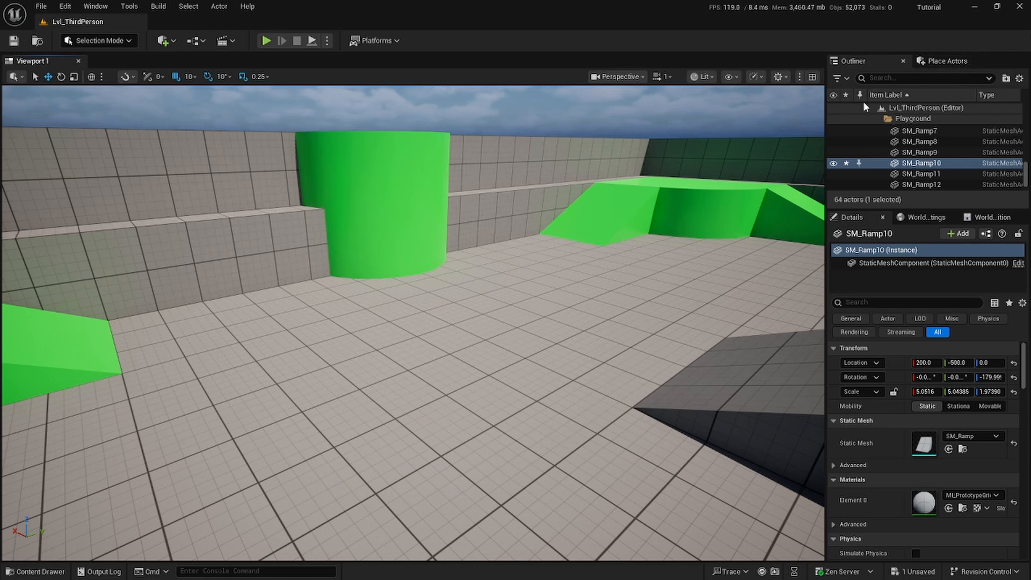
- Place a basic Actor and a Character on the open floor beside the ramp, and undo both placements
left_click(948, 61)
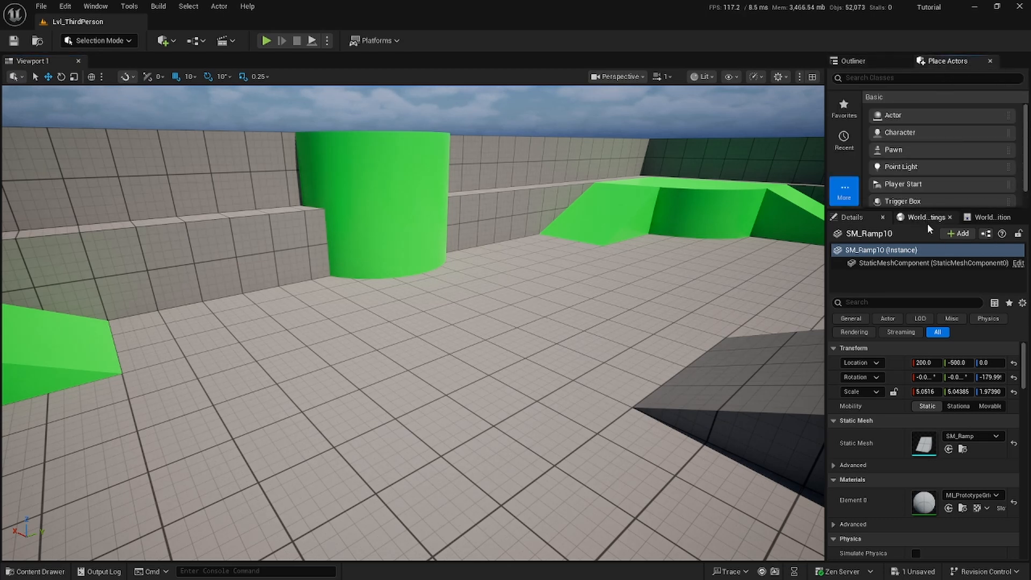
scroll(914, 139, "down", 1)
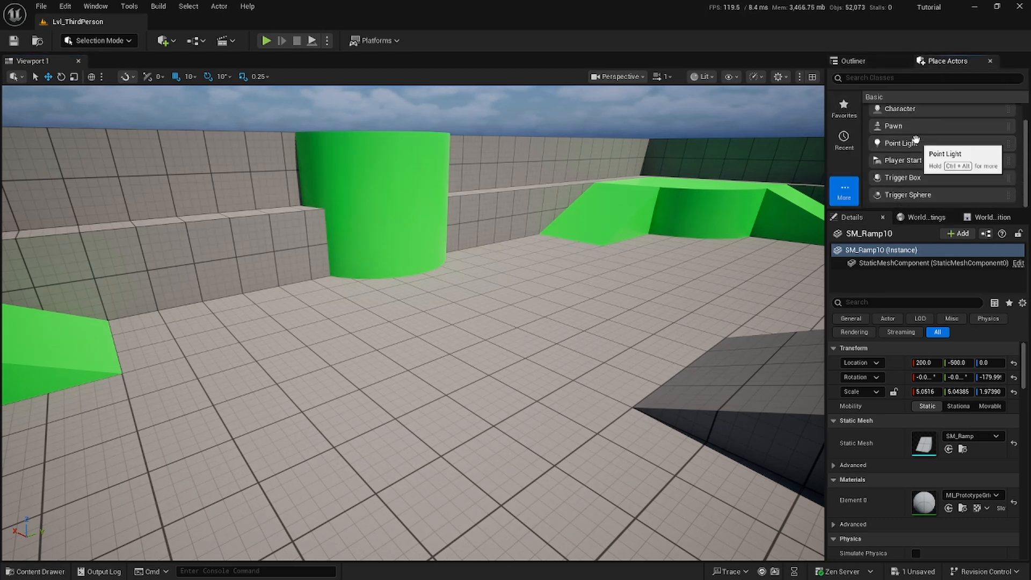
scroll(914, 139, "up", 2)
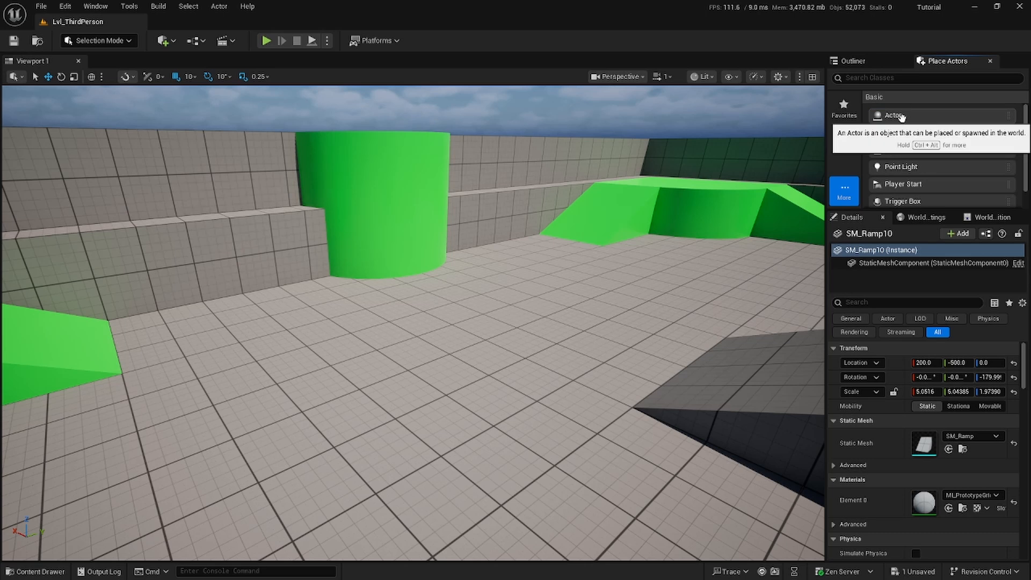
left_click_drag(912, 116, 561, 343)
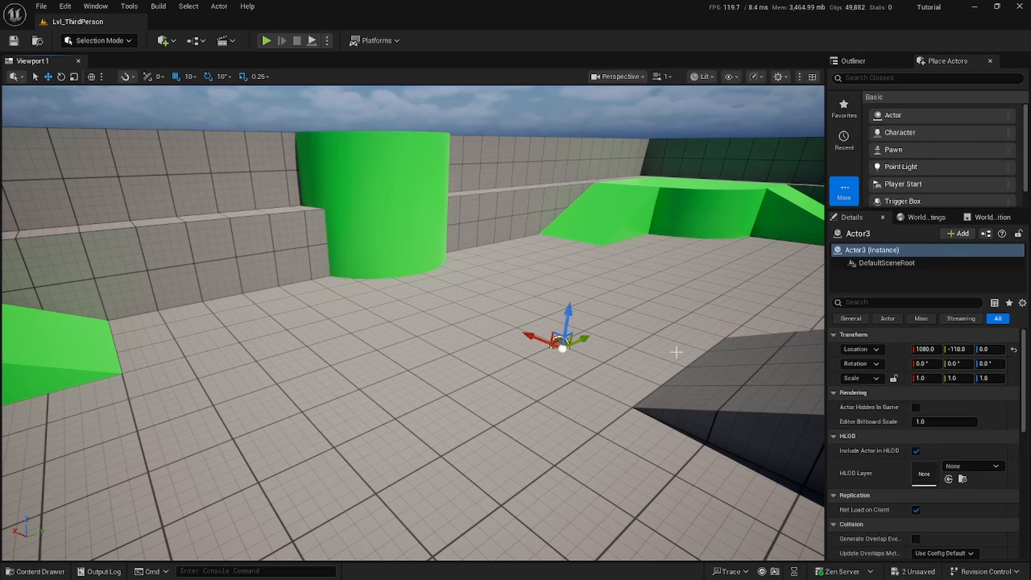
left_click_drag(910, 132, 516, 342)
key("ctrl+z")
key("ctrl+z")
key("ctrl+z")
key("ctrl+z")
- Examine the quick-add actor categories, including Basic, Lights, Cinematic, Shapes, Geometry and Volumes
left_click(173, 41)
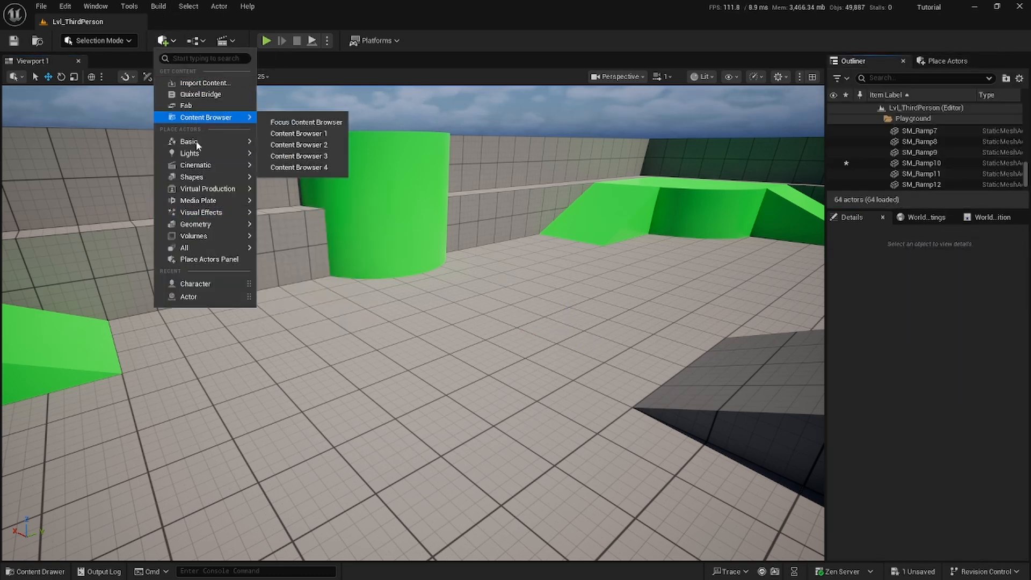
mouse_move(203, 144)
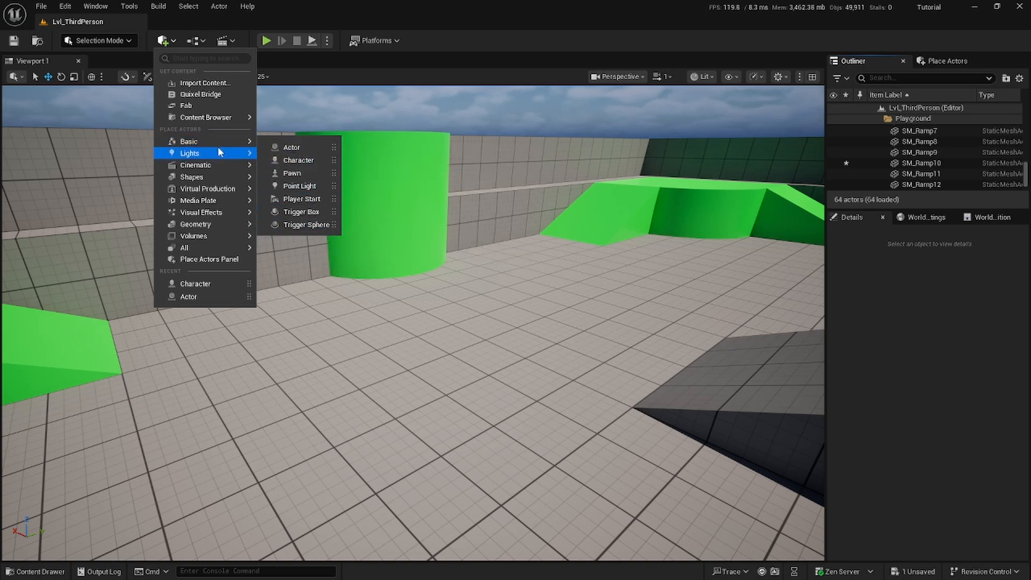
mouse_move(249, 168)
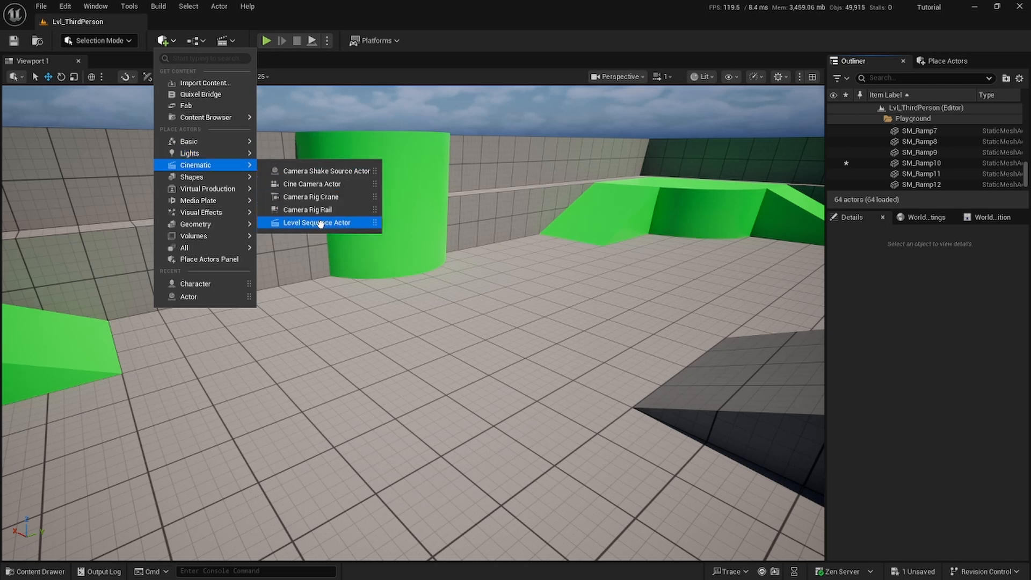
mouse_move(211, 177)
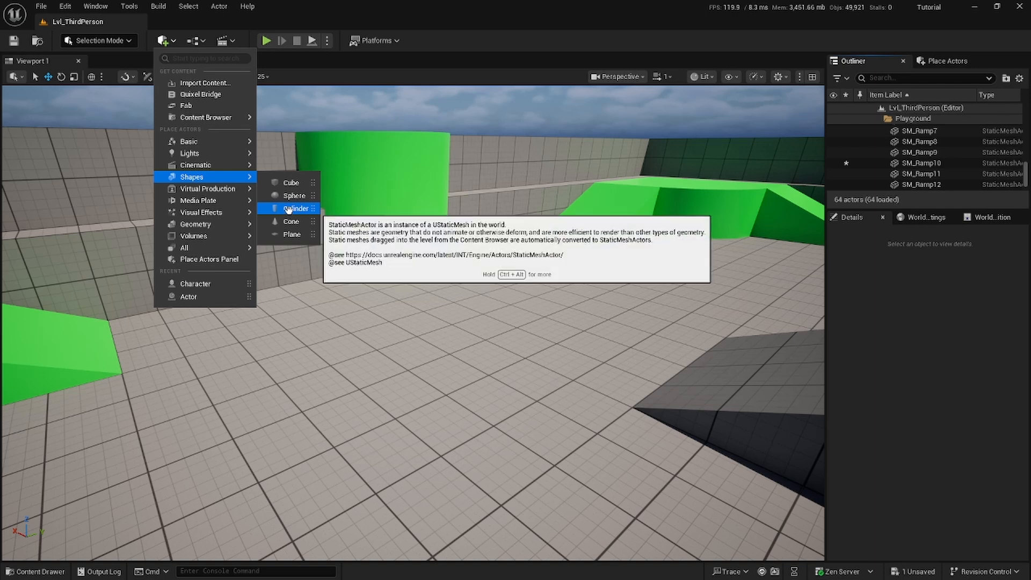
mouse_move(234, 192)
mouse_move(196, 226)
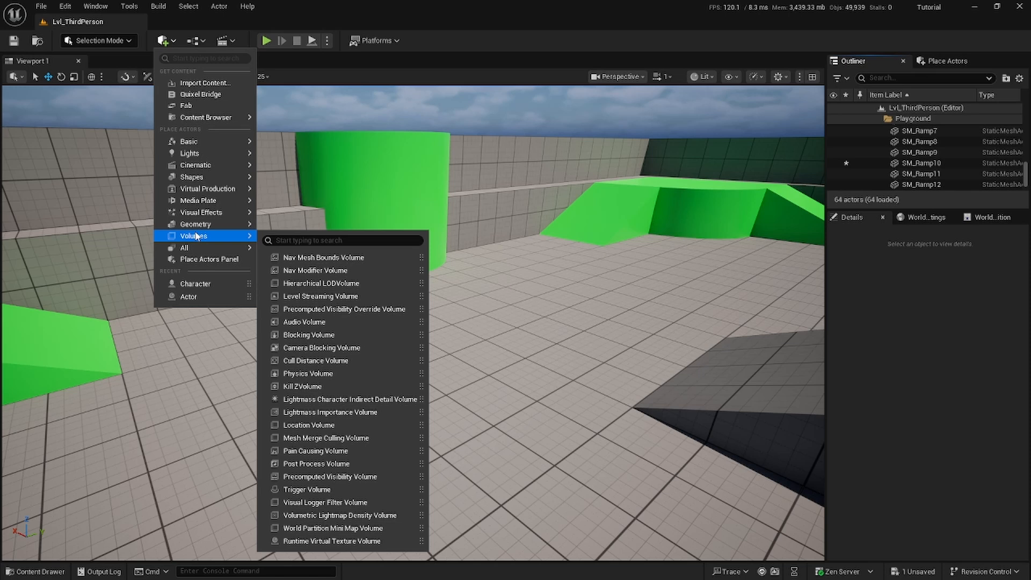
left_click(171, 41)
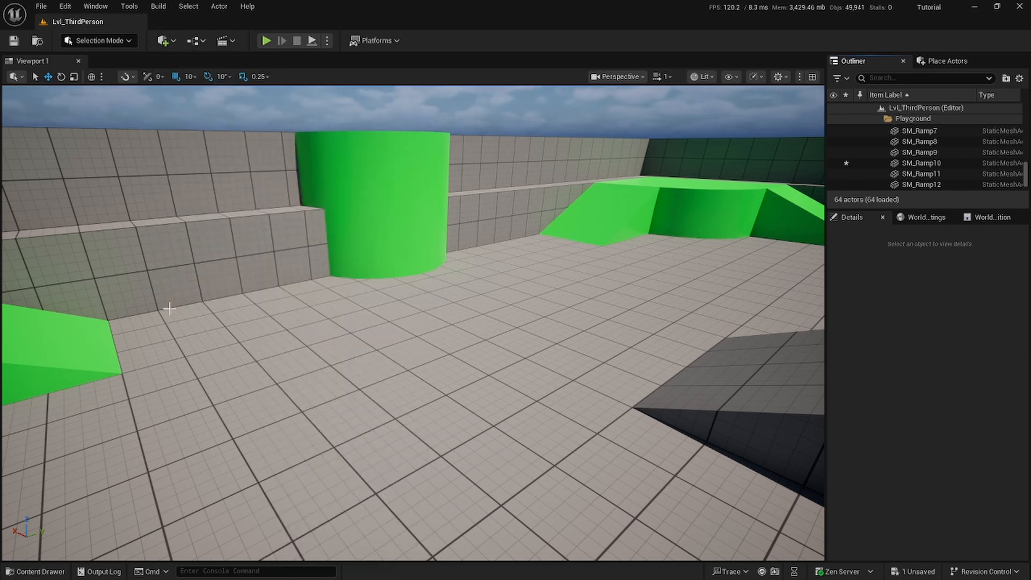
- Browse to the Characters/Mannequins/Meshes content folder and try placing SK_Mannequin on the level floor
left_click(33, 573)
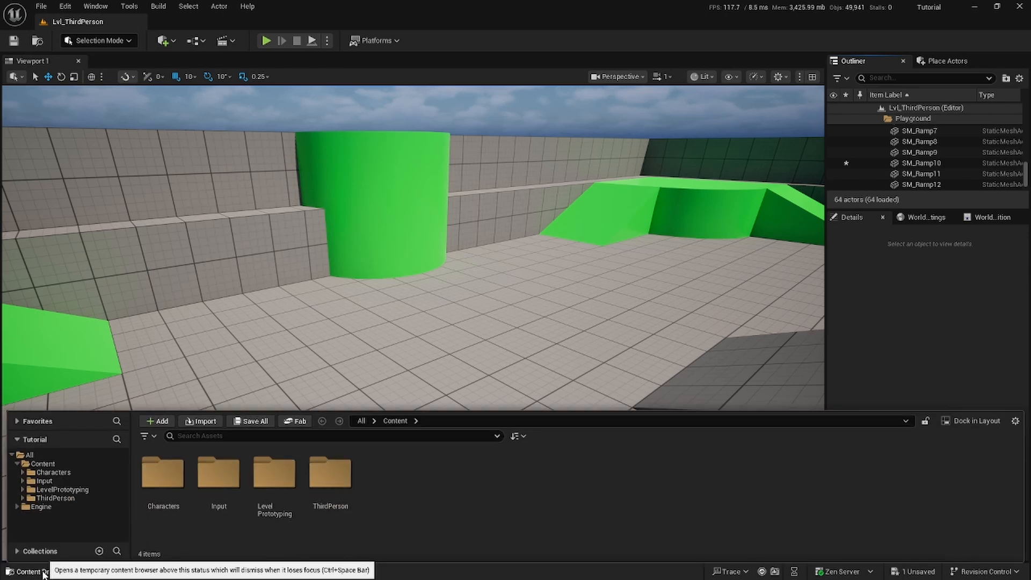
double_click(162, 480)
double_click(163, 475)
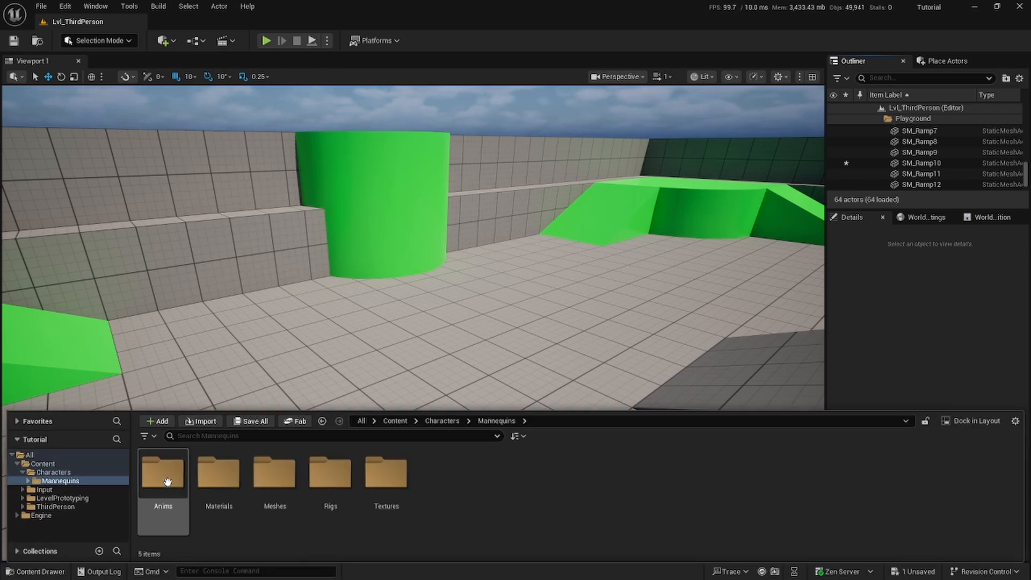
double_click(275, 472)
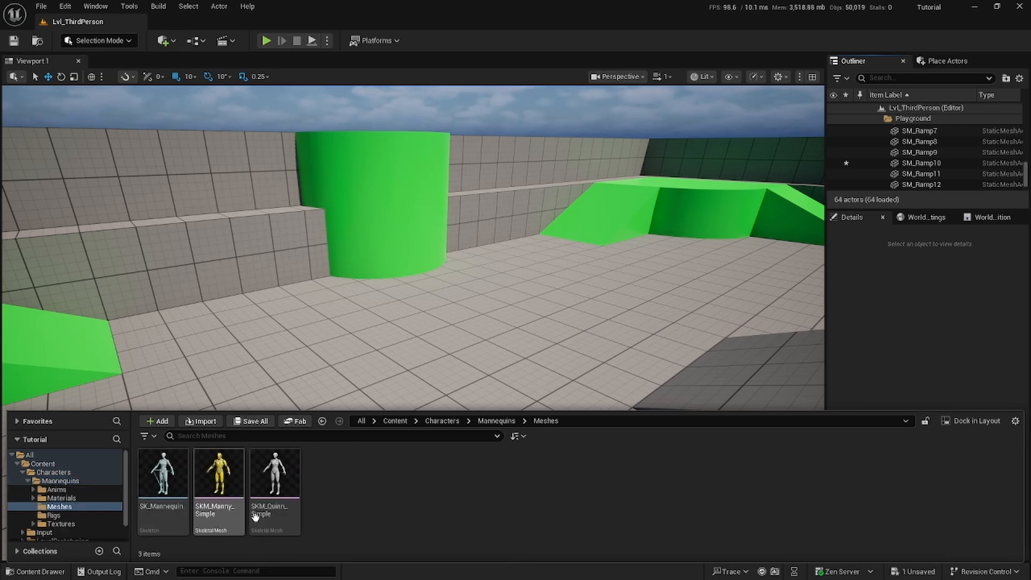
left_click_drag(157, 500, 452, 334)
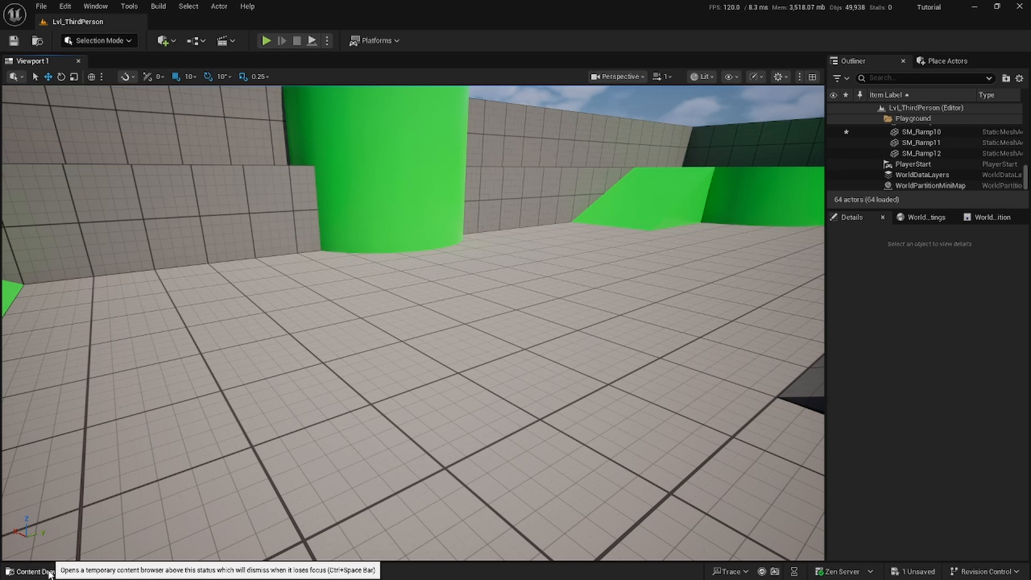
- Create a new folder named Tutorial directly in the project's Content folder
left_click(33, 572)
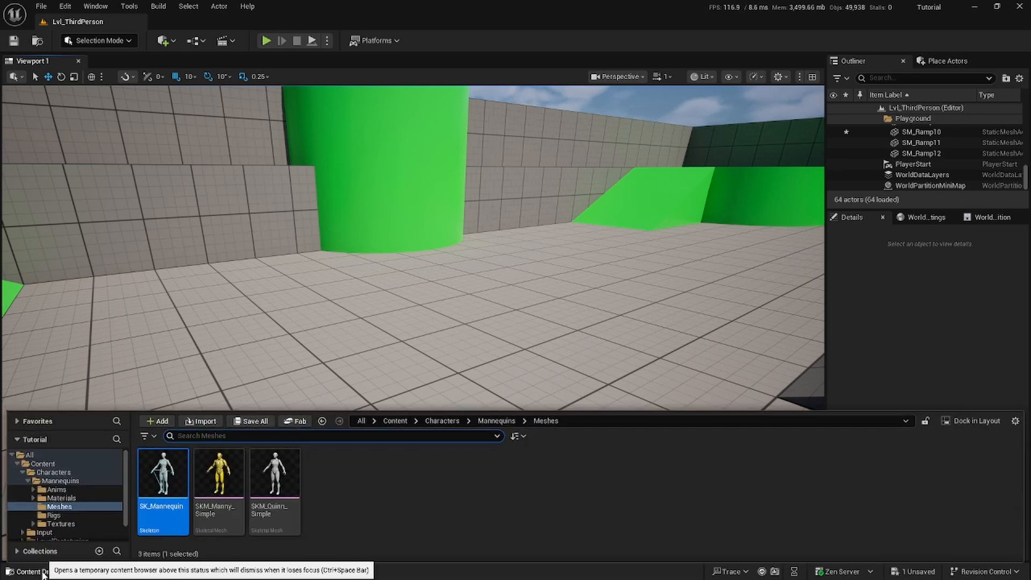
left_click(394, 420)
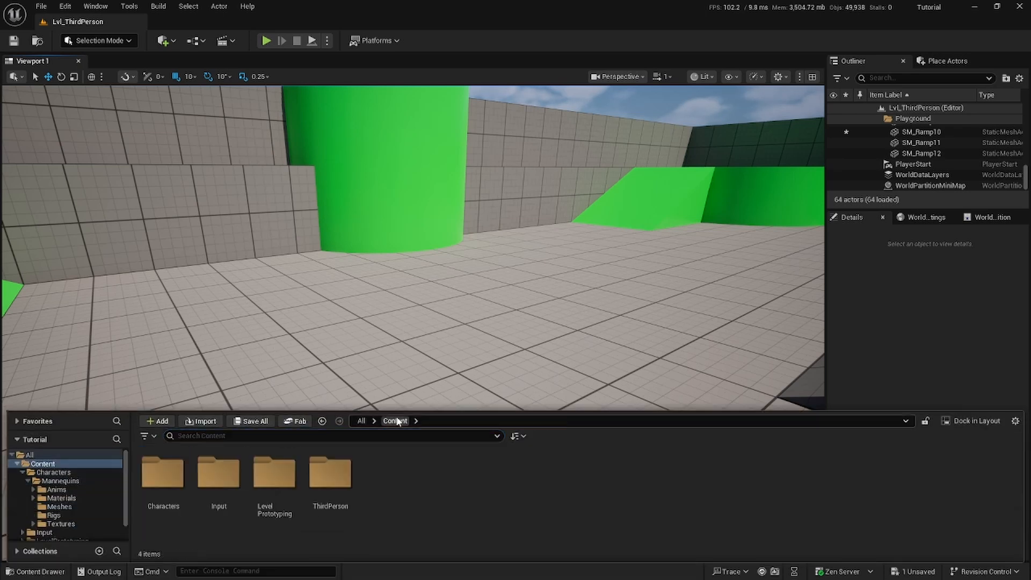
right_click(405, 474)
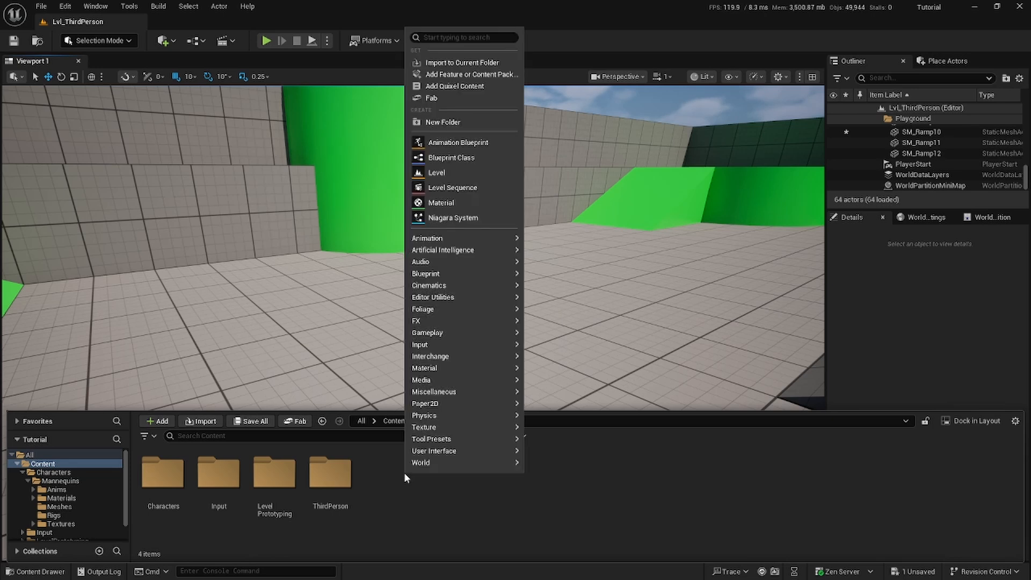
left_click(458, 121)
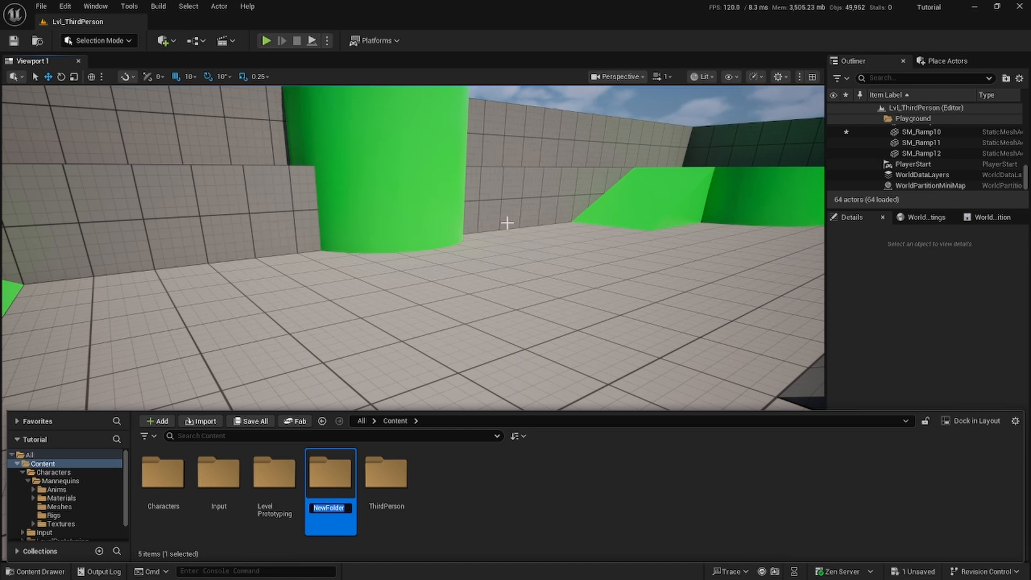
type("Tutorial")
key("Return")
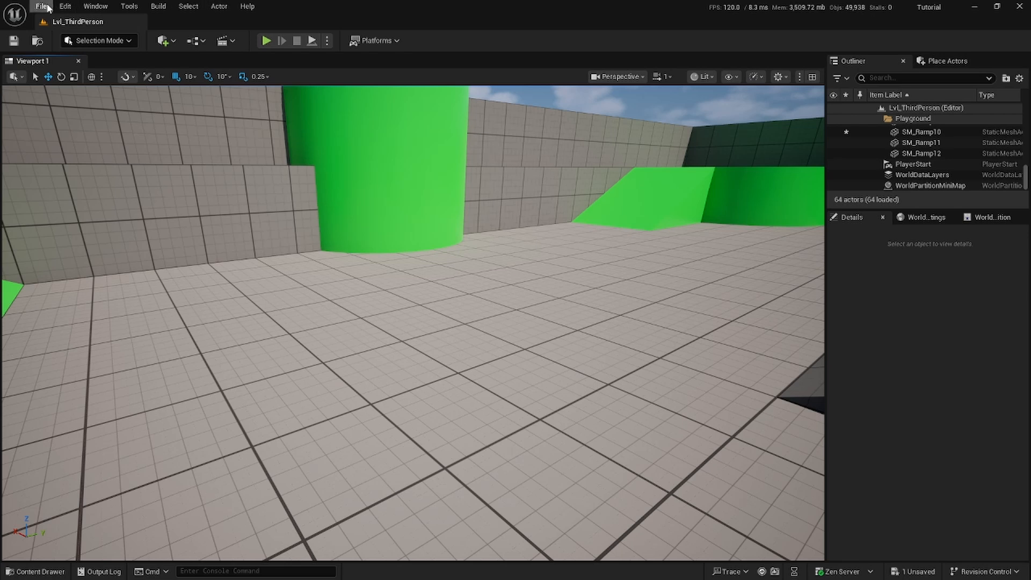
- Search the project's plugins for "water" and enable the Water plugin without restarting the editor
left_click(63, 9)
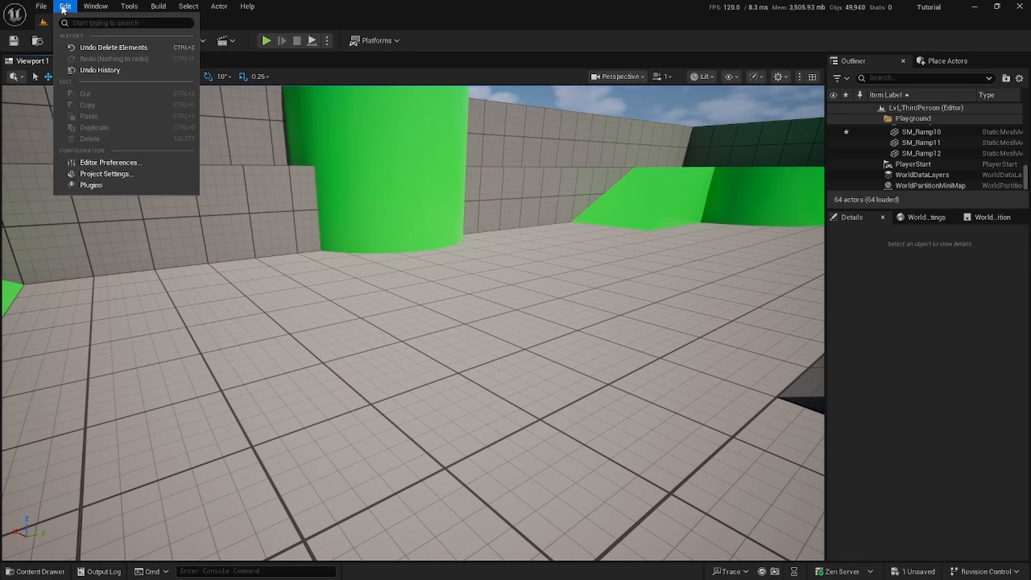
left_click(98, 186)
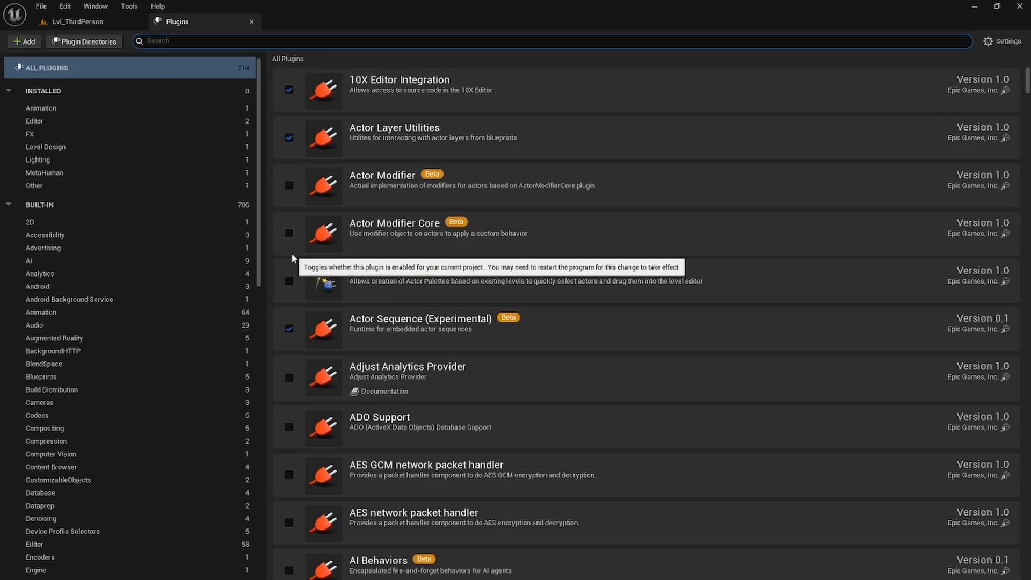
scroll(291, 253, "down", 2)
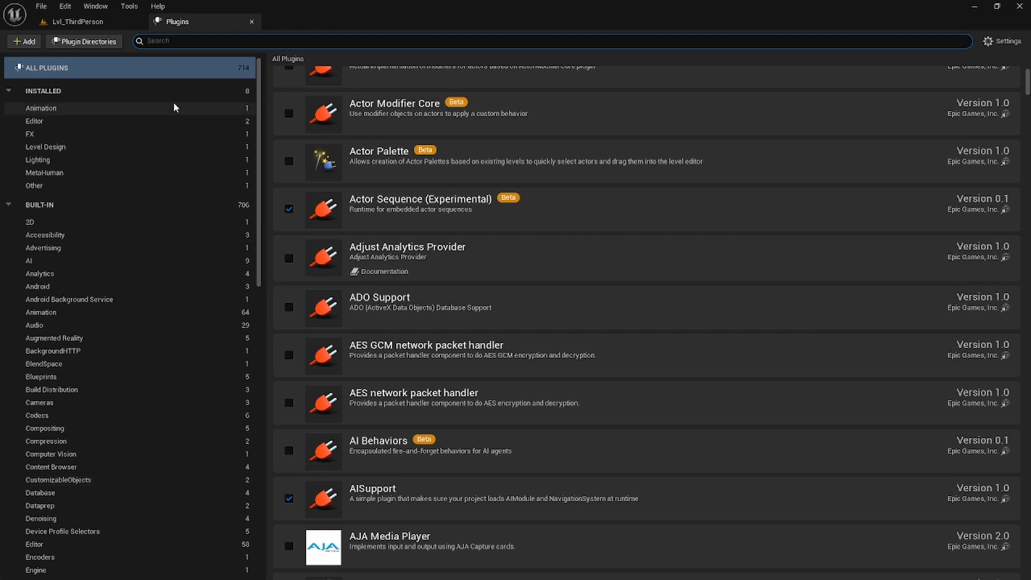
left_click(168, 40)
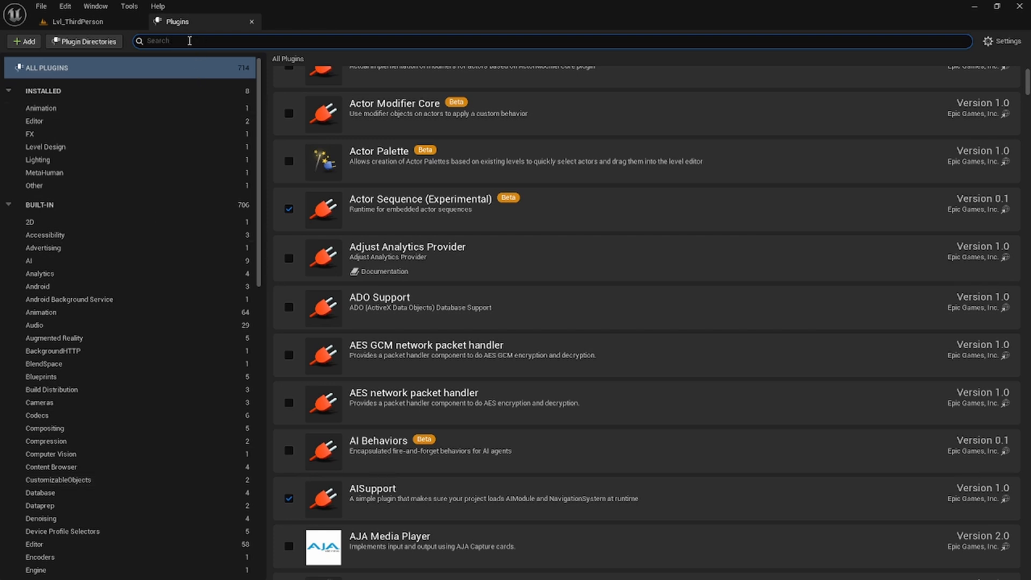
type("wate")
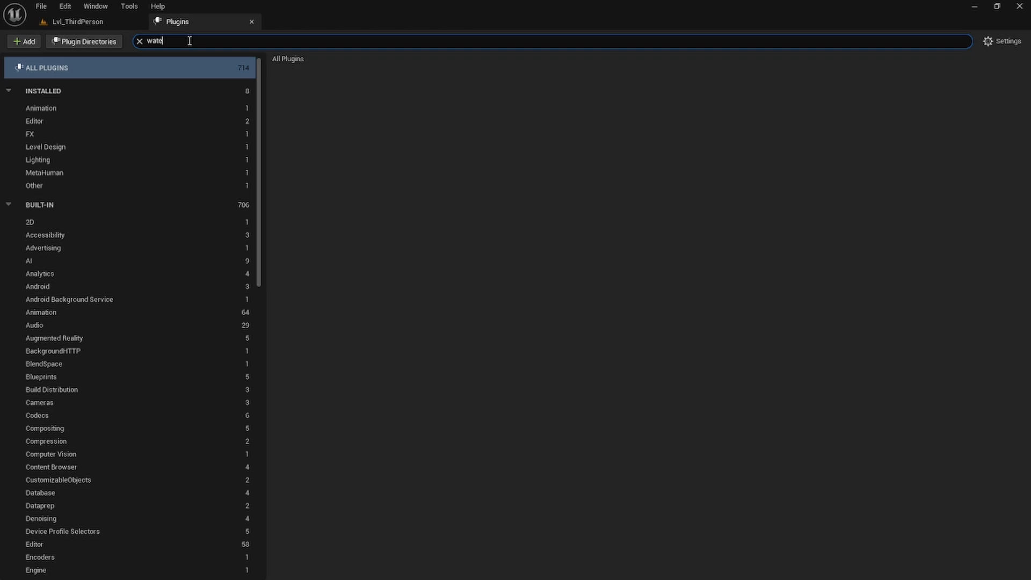
type("4rr")
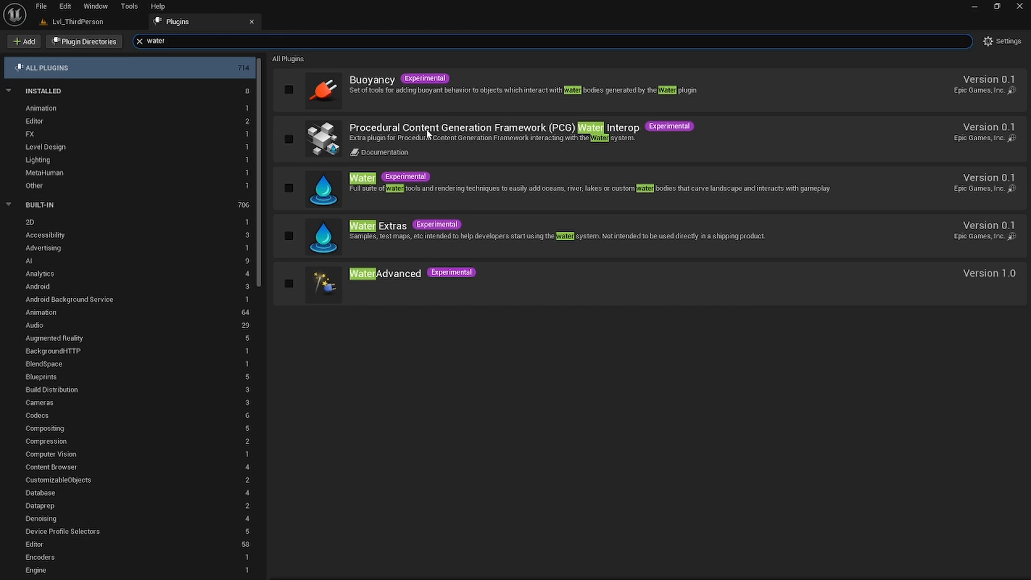
left_click(289, 187)
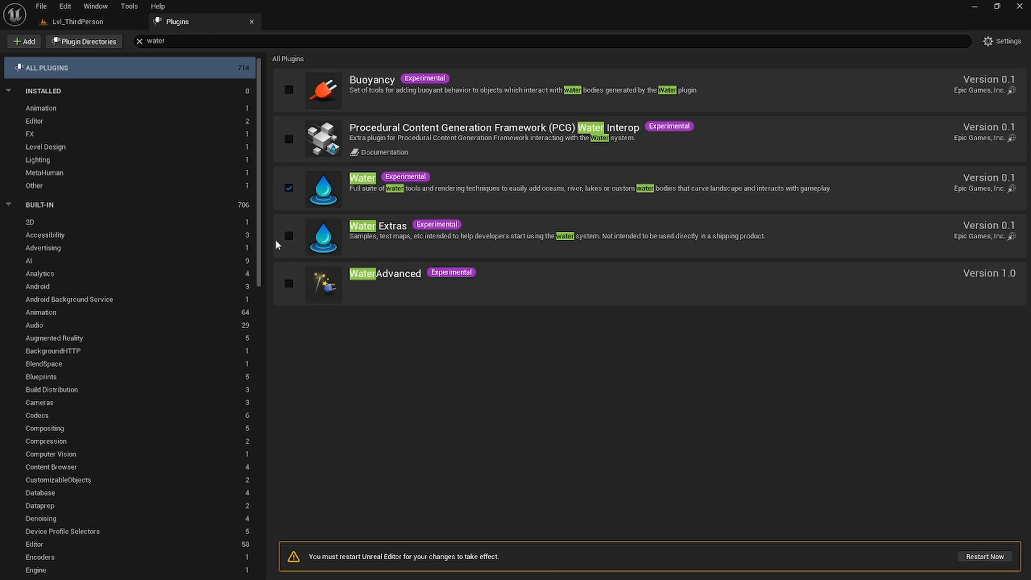
left_click(251, 22)
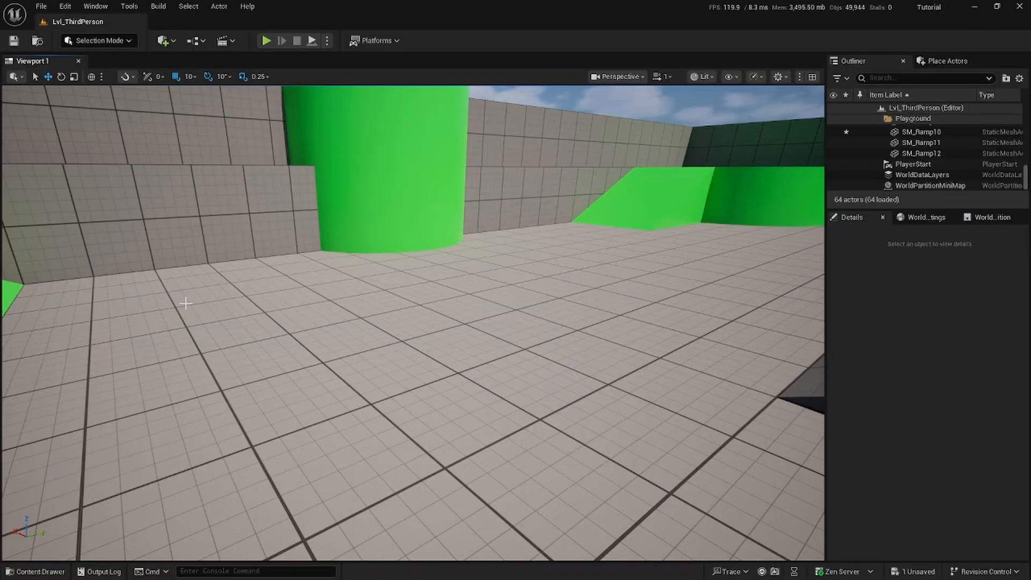
- Open the project settings and review the Maps & Modes options for the default game mode and the editor startup map
left_click(66, 7)
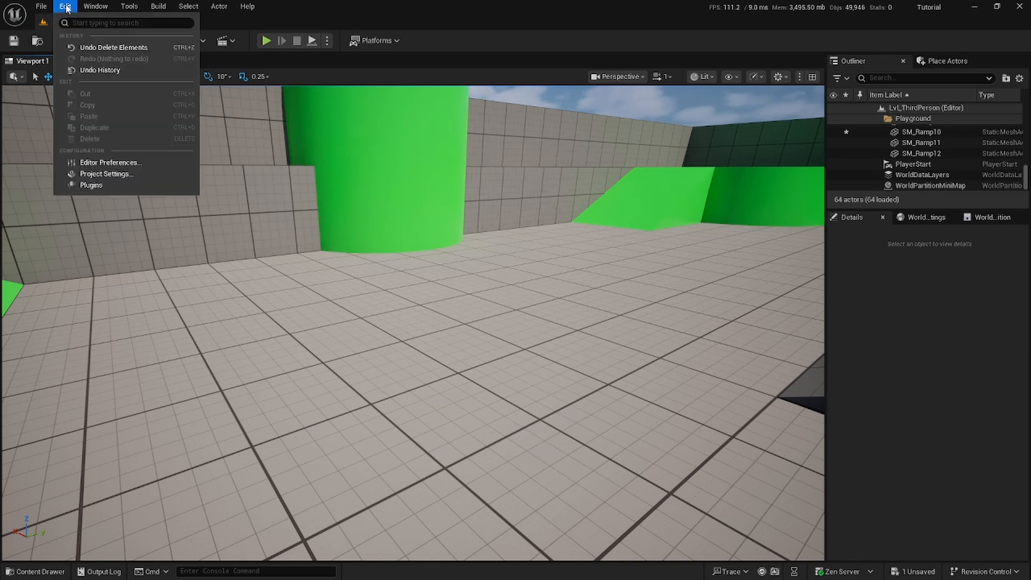
left_click(101, 175)
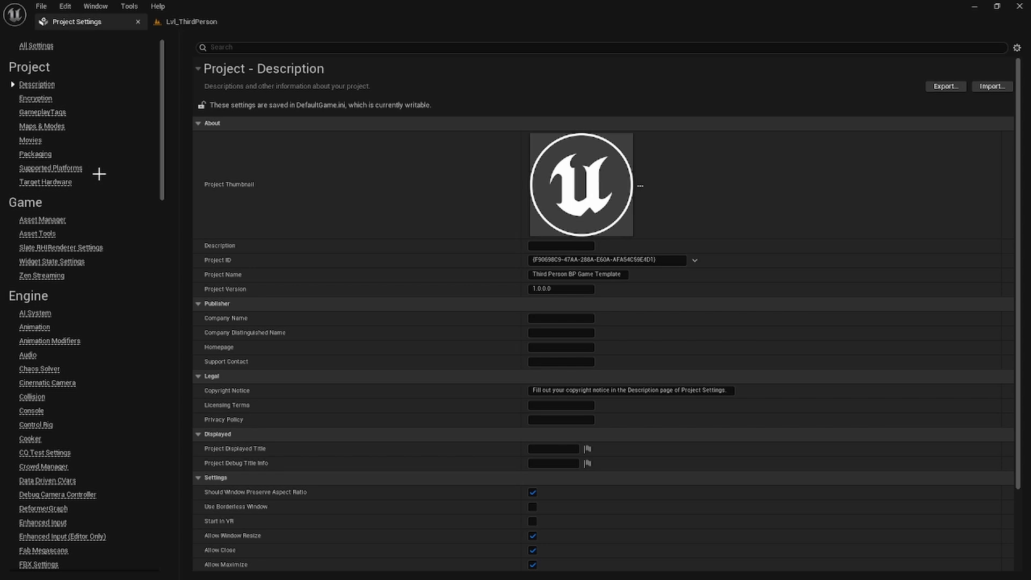
left_click(51, 128)
left_click(54, 128)
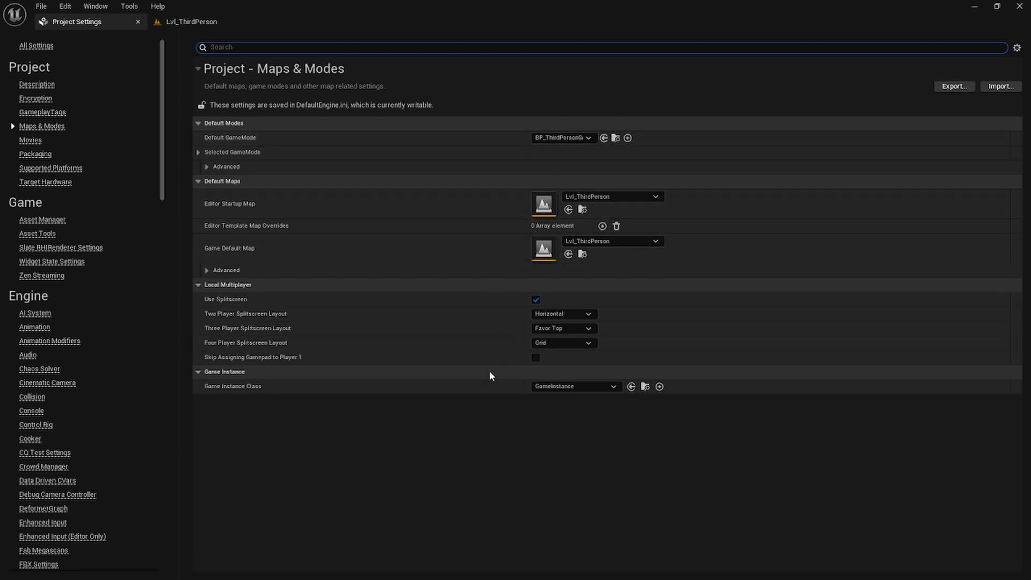
left_click(590, 138)
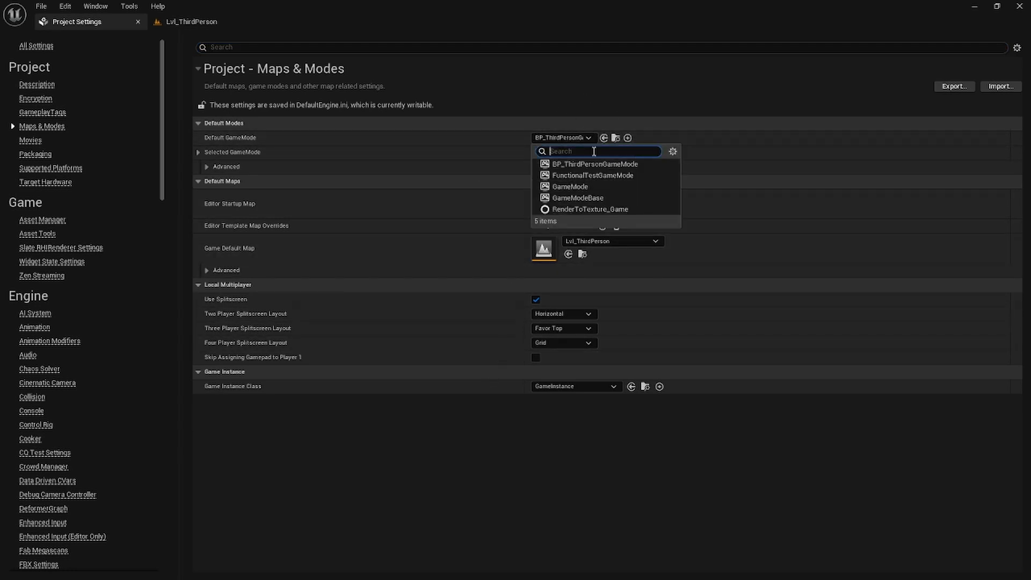
left_click(591, 135)
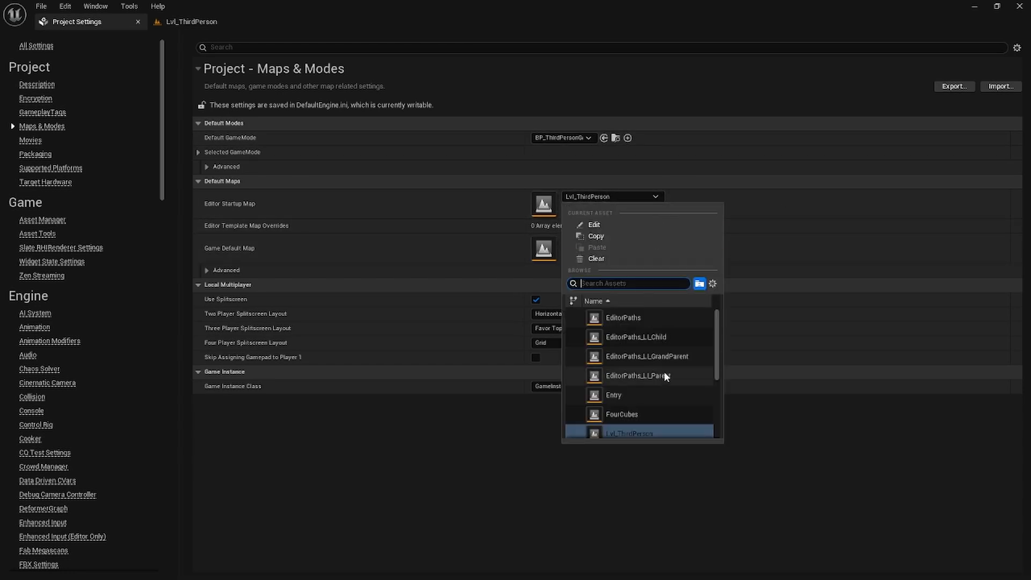
left_click(657, 196)
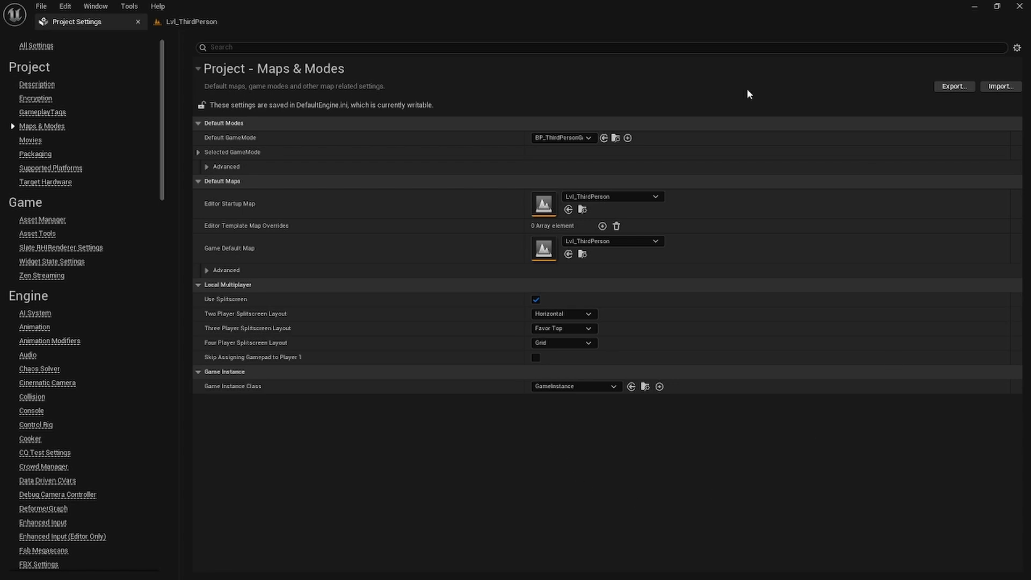
- Examine the engine's Input settings and its Rendering settings, including virtual textures, global illumination, Lumen, ray tracing and Nanite
scroll(136, 476, "down", 5)
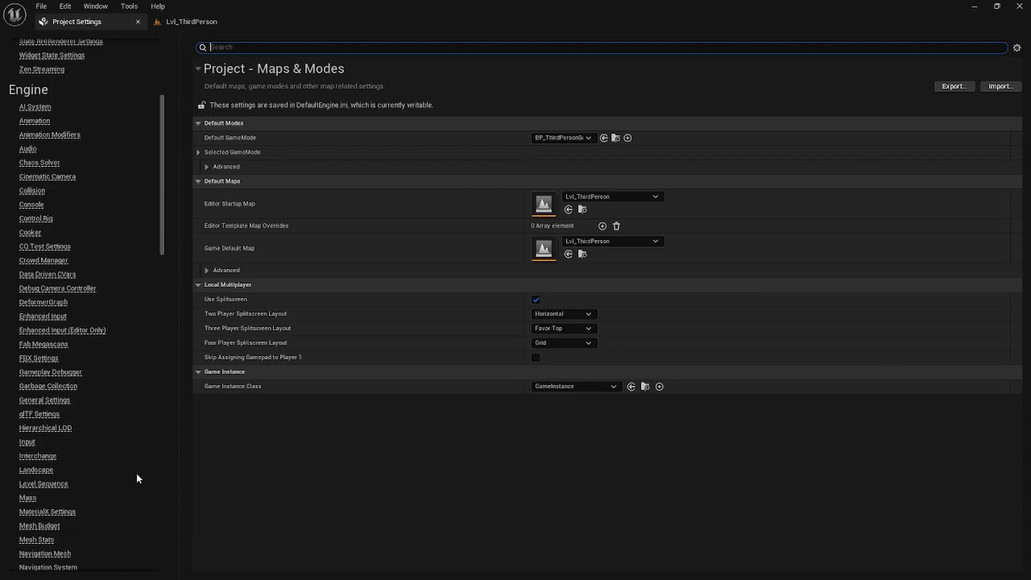
left_click(27, 442)
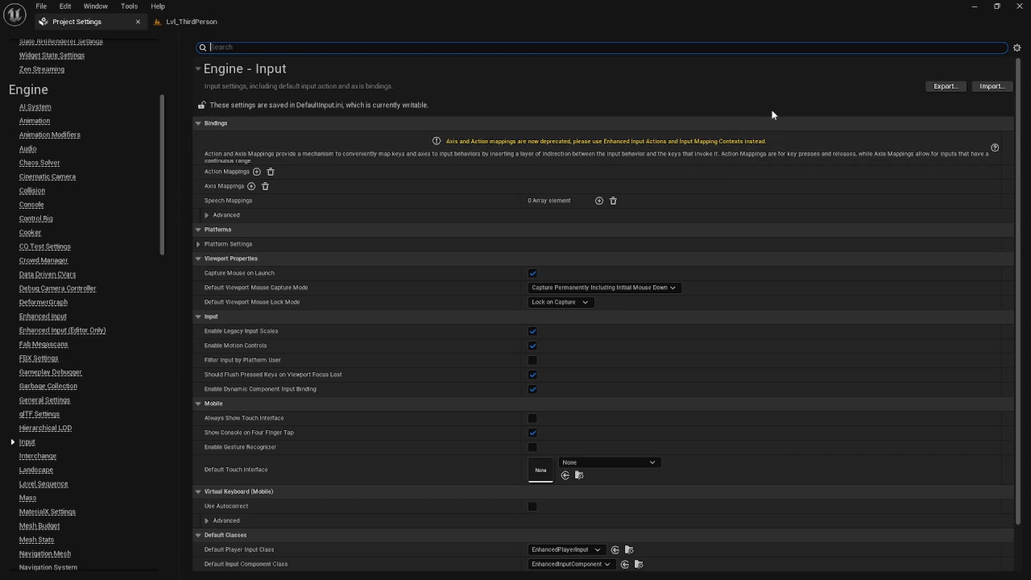
scroll(63, 412, "down", 3)
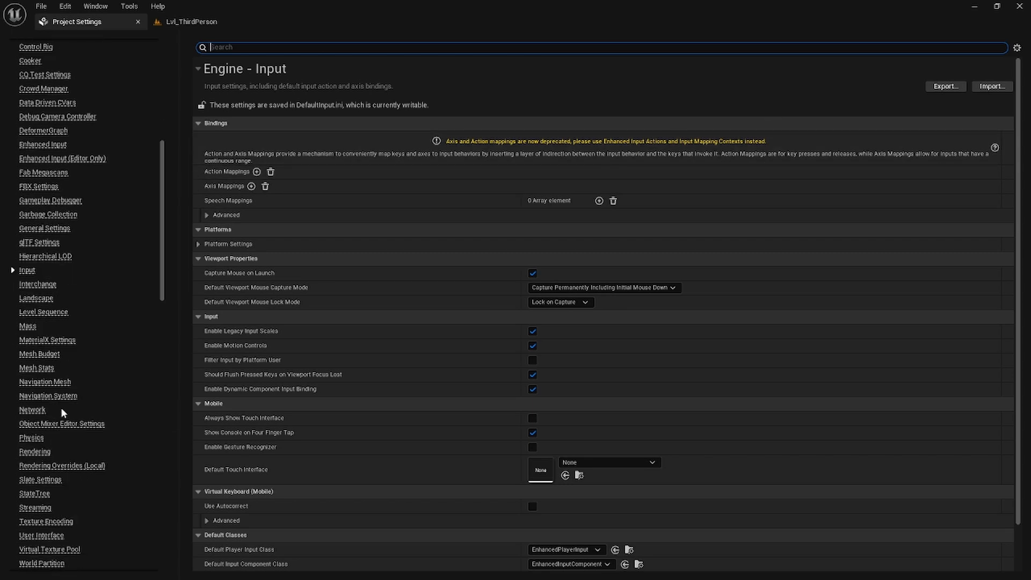
left_click(38, 454)
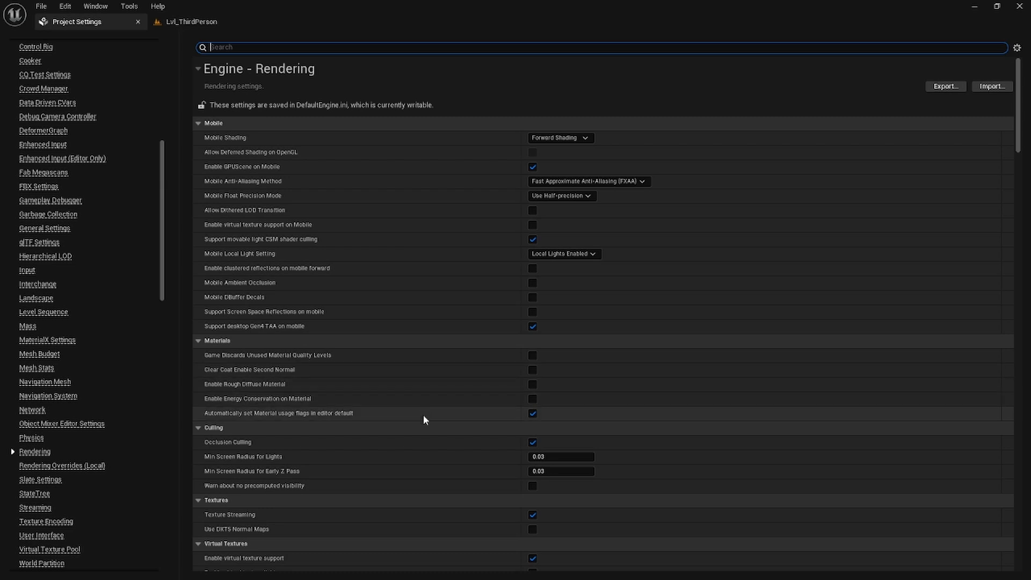
scroll(500, 569, "down", 3)
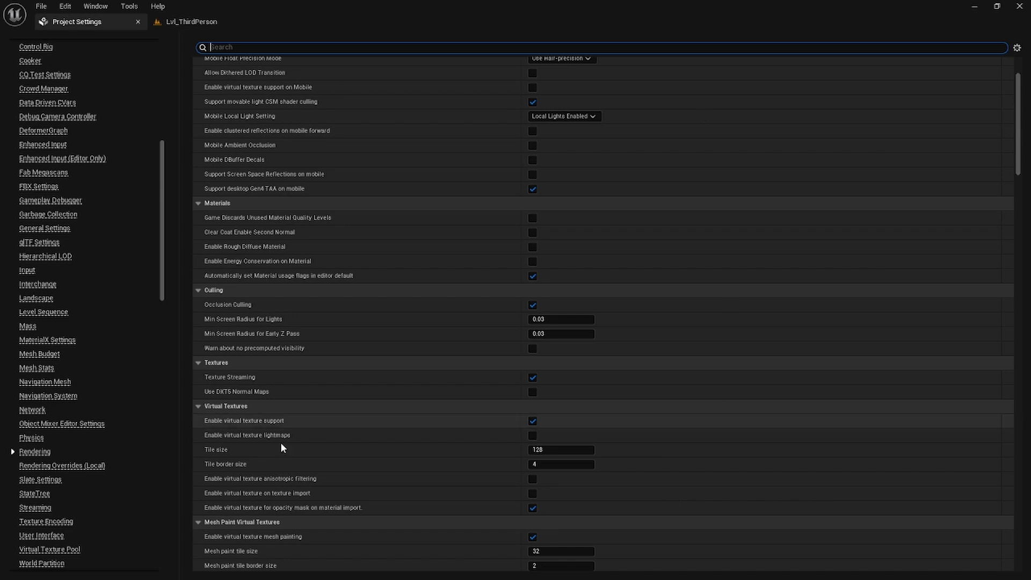
scroll(389, 537, "down", 3)
scroll(388, 536, "down", 5)
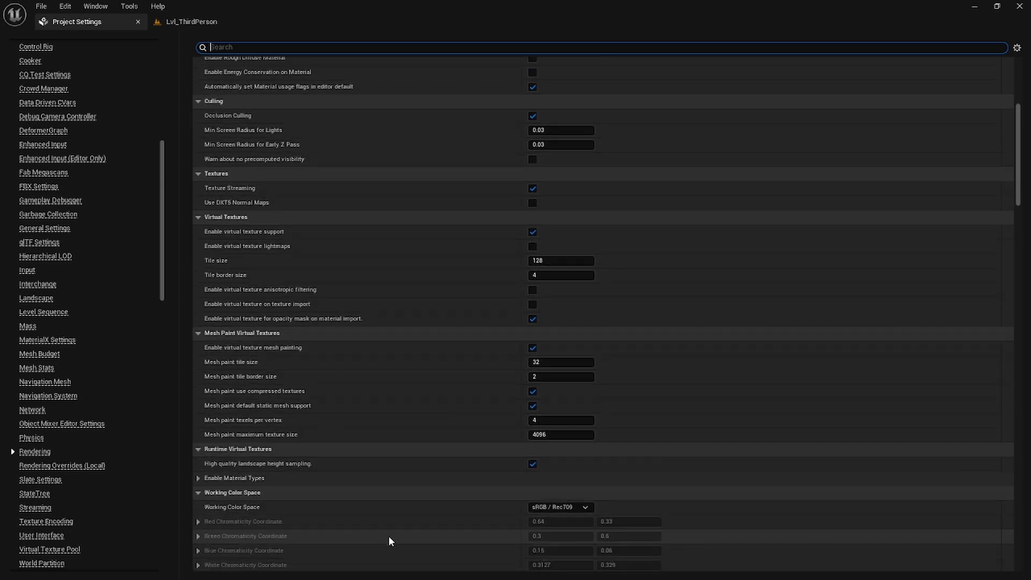
scroll(858, 223, "up", 12)
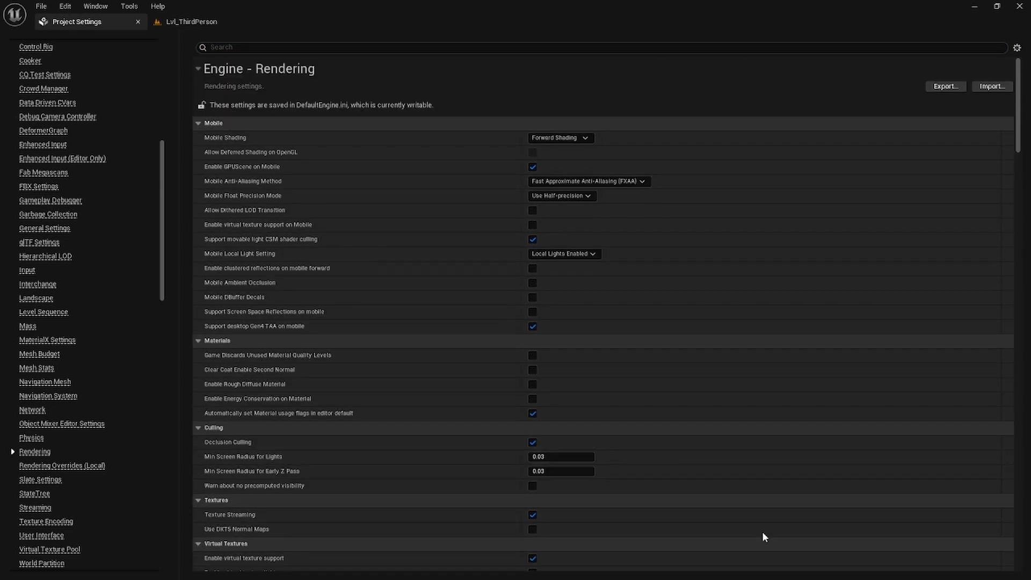
scroll(563, 359, "down", 11)
scroll(574, 398, "down", 9)
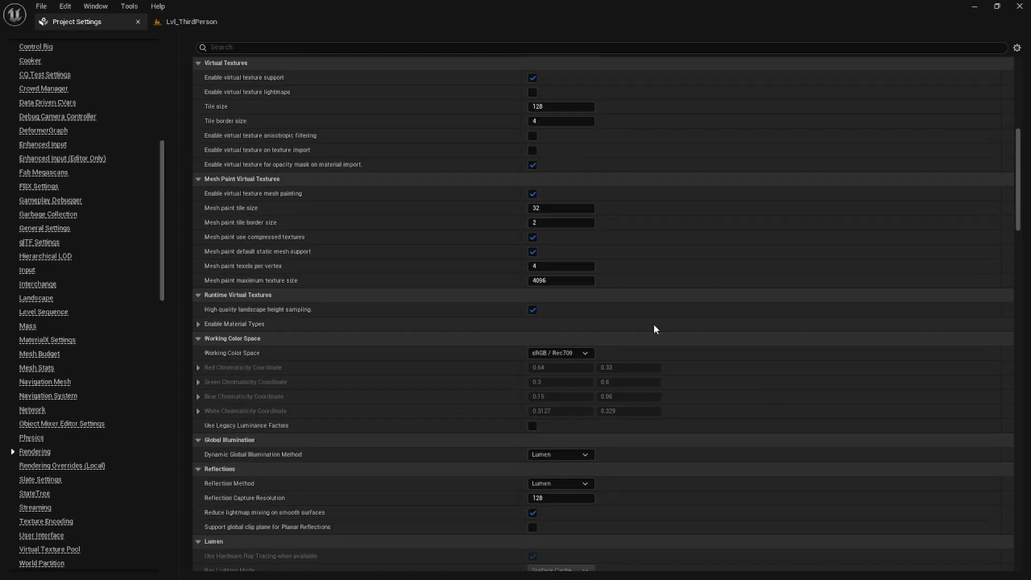
scroll(859, 521, "down", 5)
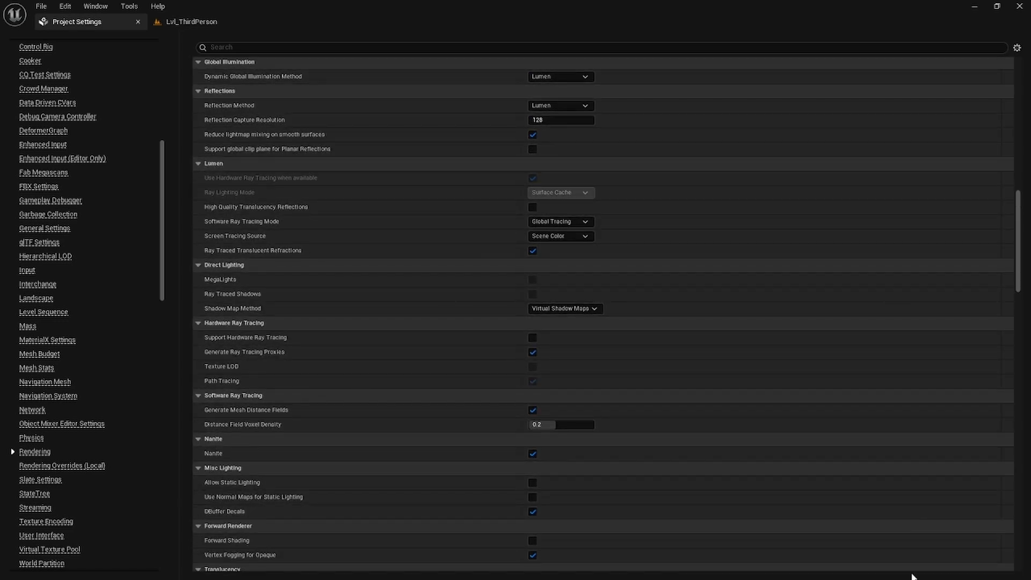
scroll(870, 571, "down", 1)
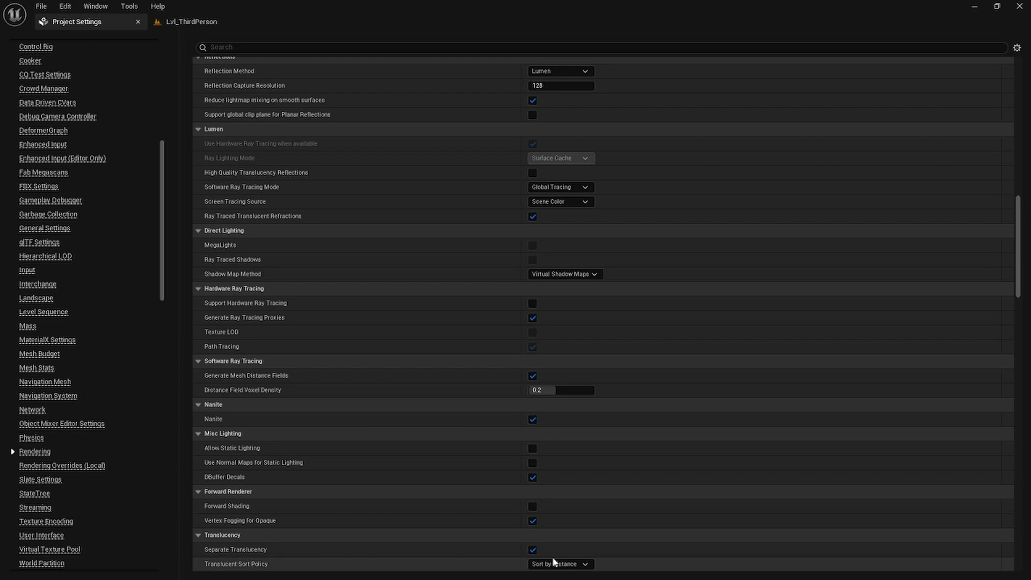
scroll(553, 561, "down", 5)
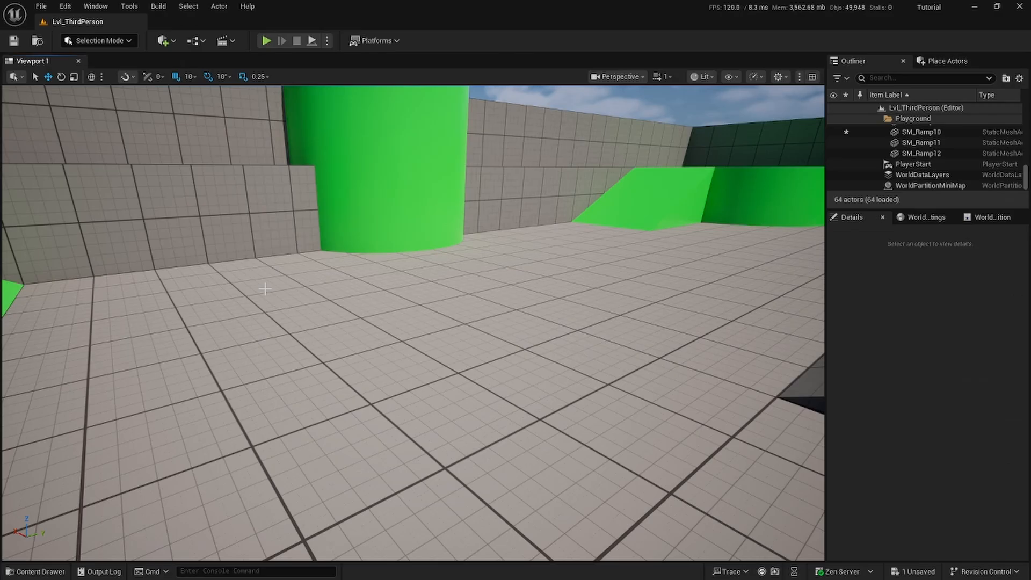
- Open the Tutorial content folder and examine the asset types that can be created there, including Animation, Blueprint, Material and Level
left_click(36, 572)
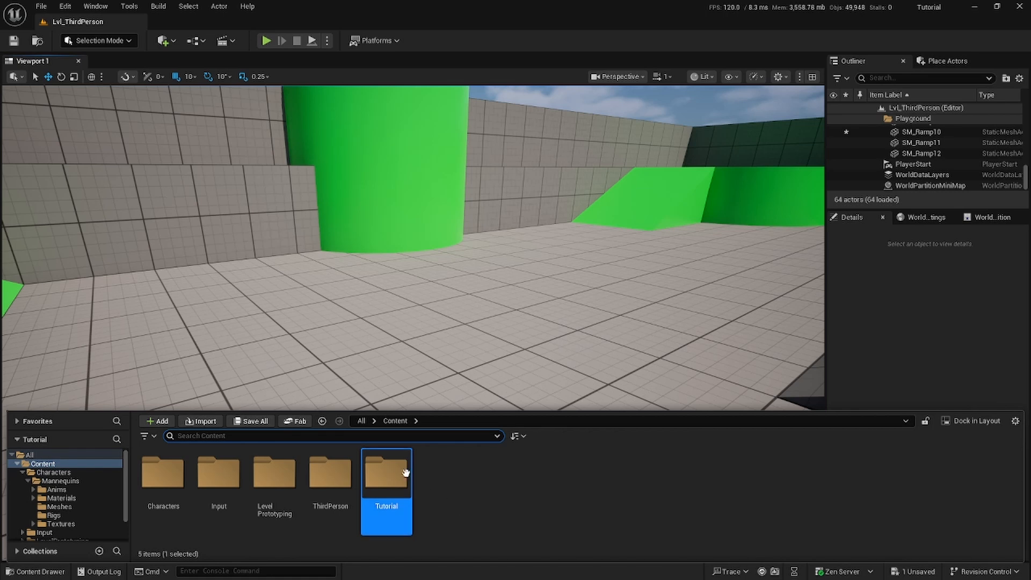
double_click(389, 482)
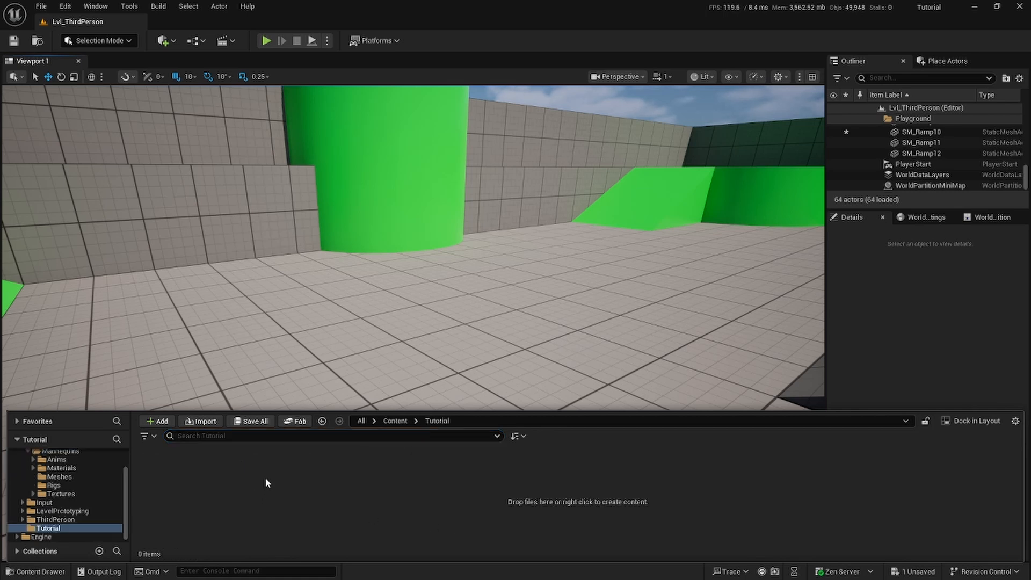
right_click(299, 464)
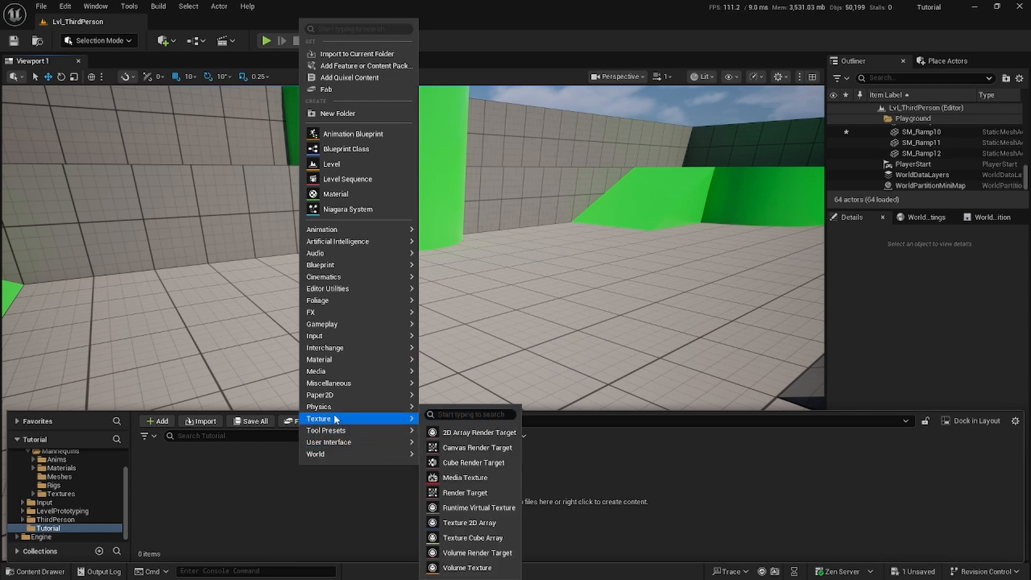
mouse_move(339, 358)
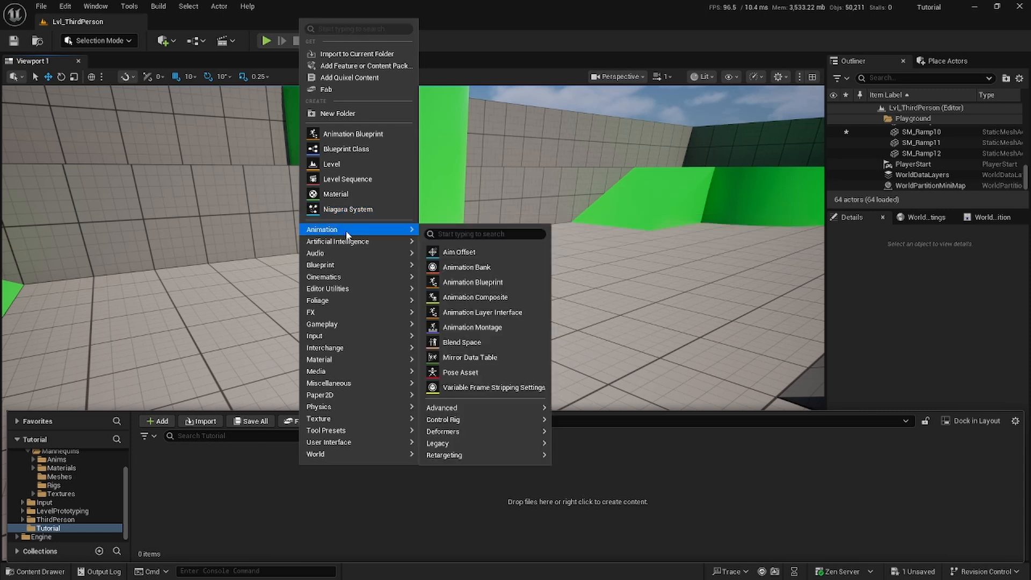
mouse_move(344, 265)
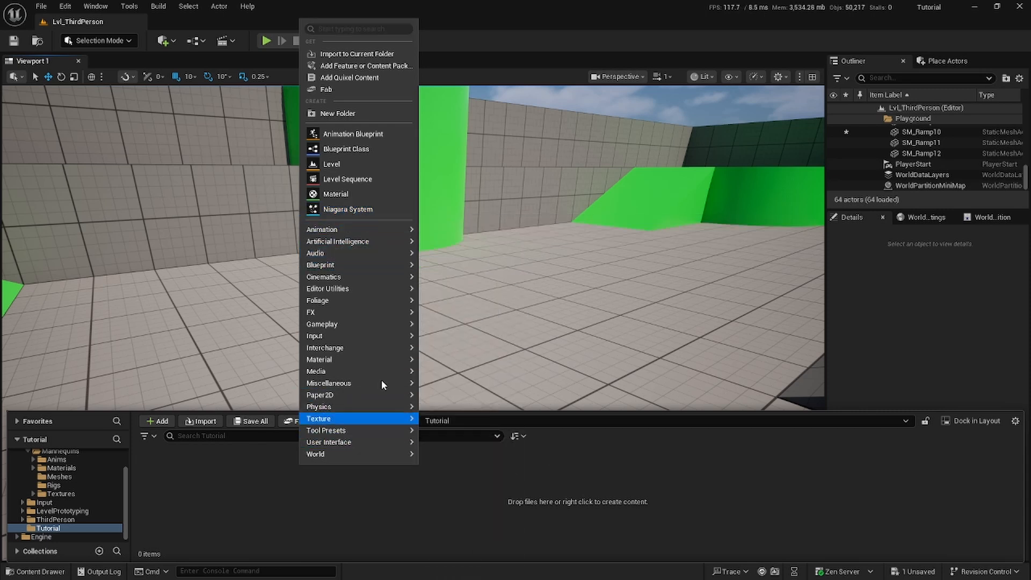
mouse_move(404, 339)
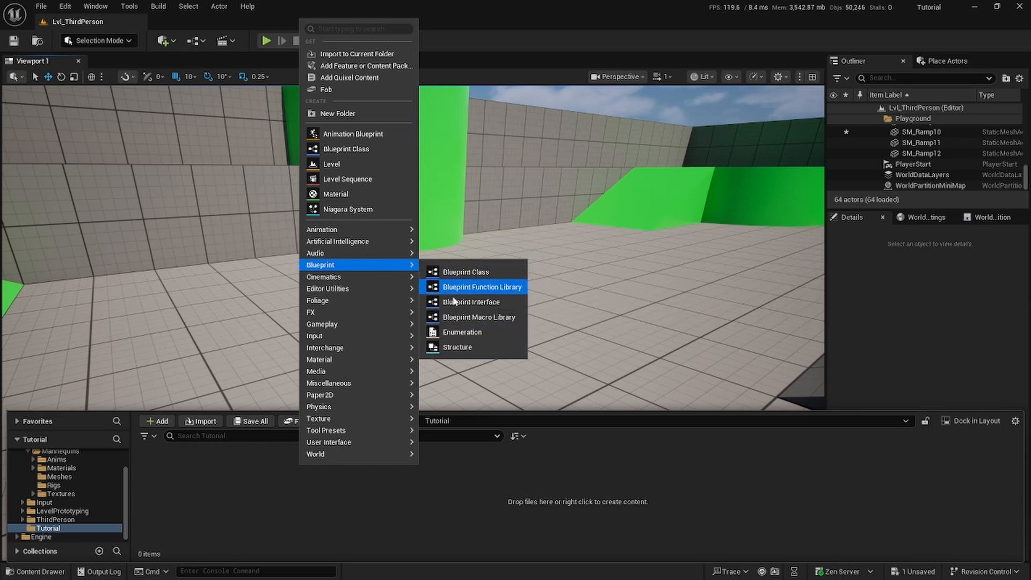
mouse_move(351, 442)
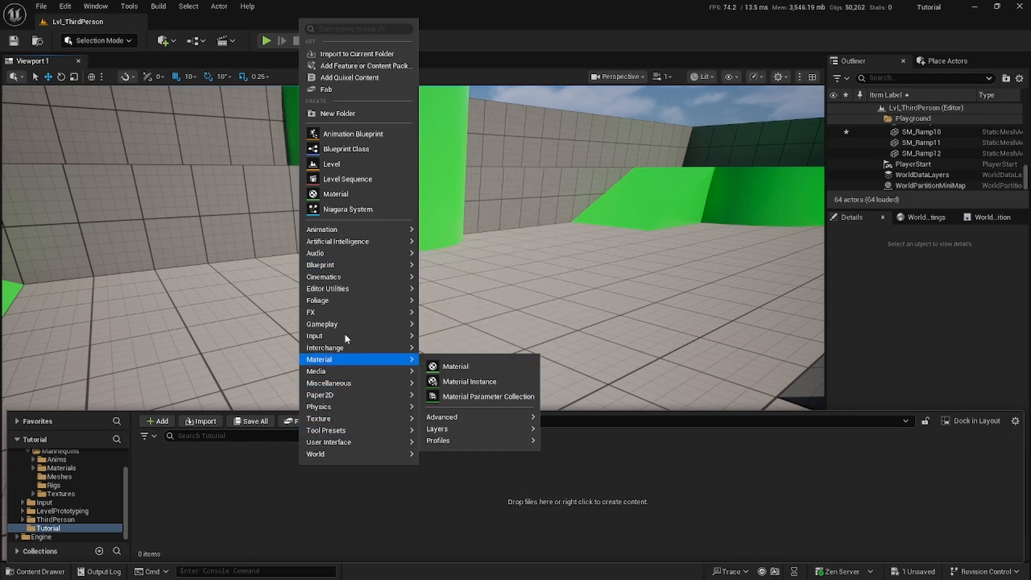
mouse_move(340, 336)
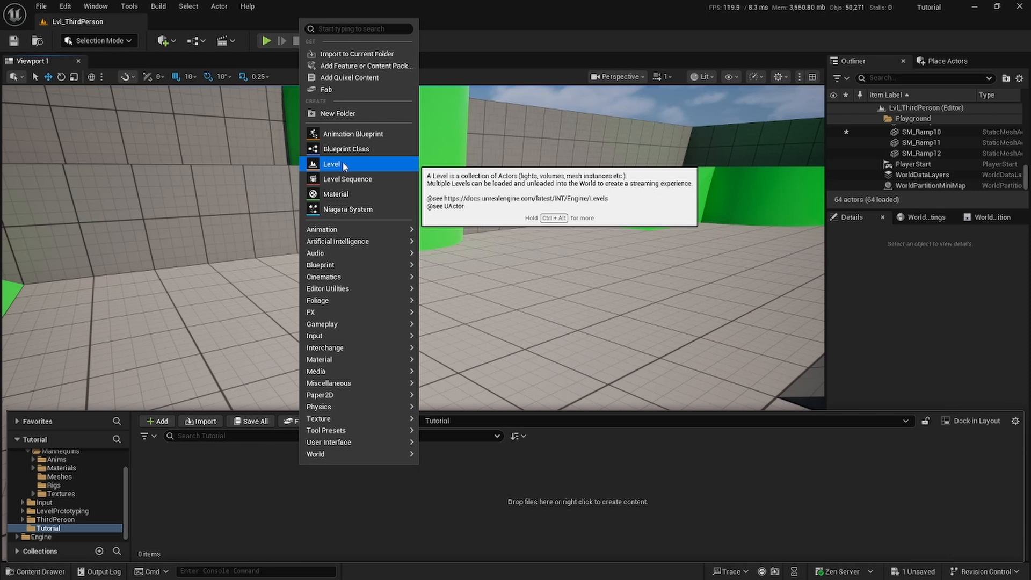
left_click(525, 288)
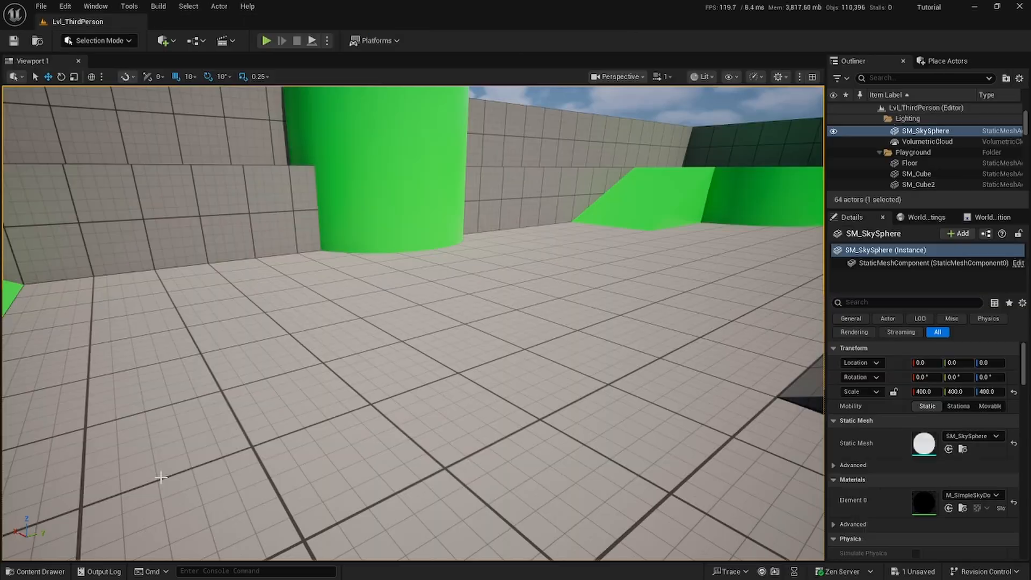
- Create a Blueprint Class with Actor as its parent in the Tutorial folder and name it BP_Lightswitch
left_click(32, 571)
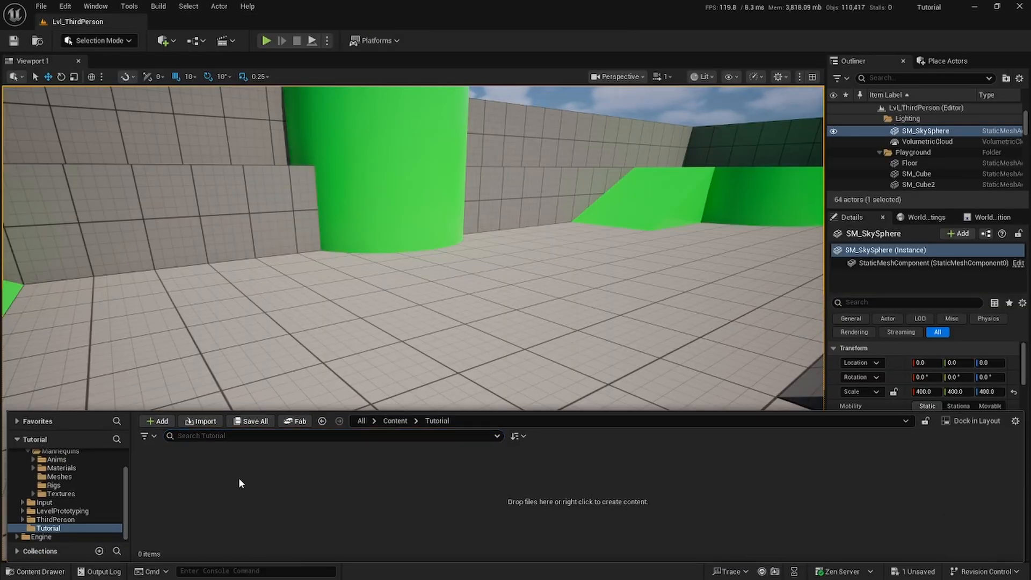
right_click(238, 477)
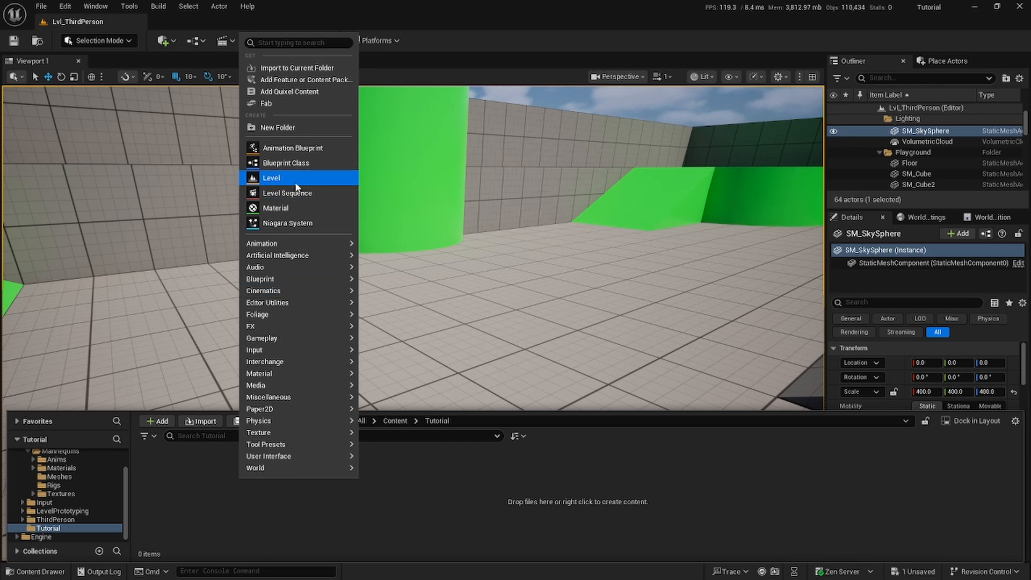
left_click(304, 163)
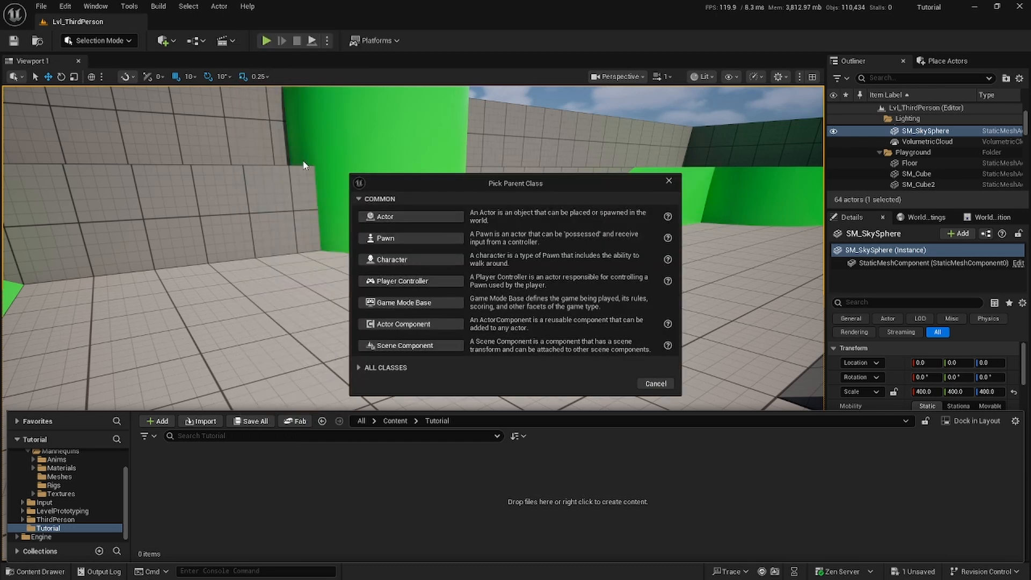
left_click(407, 218)
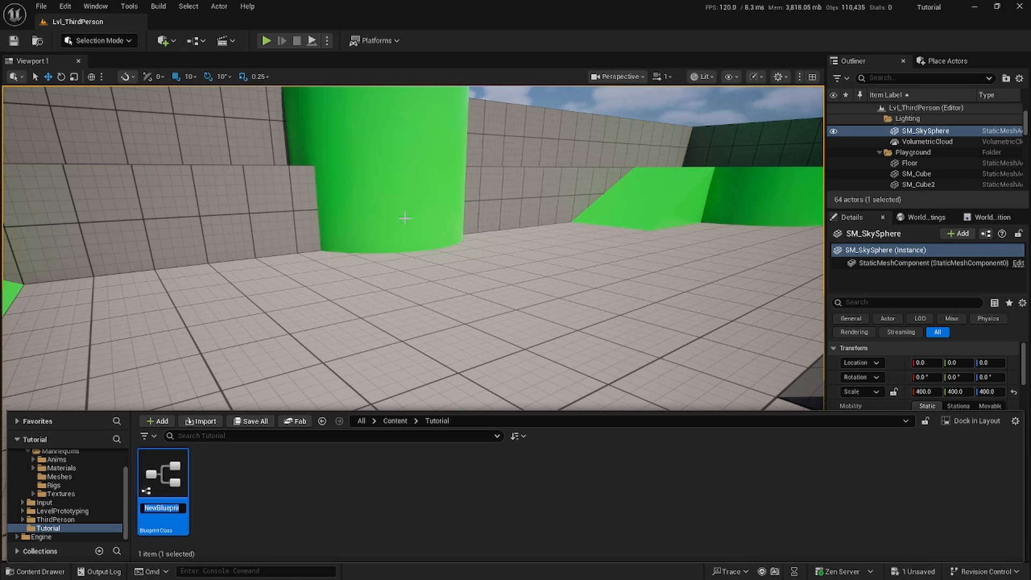
type("BP_Lightsw")
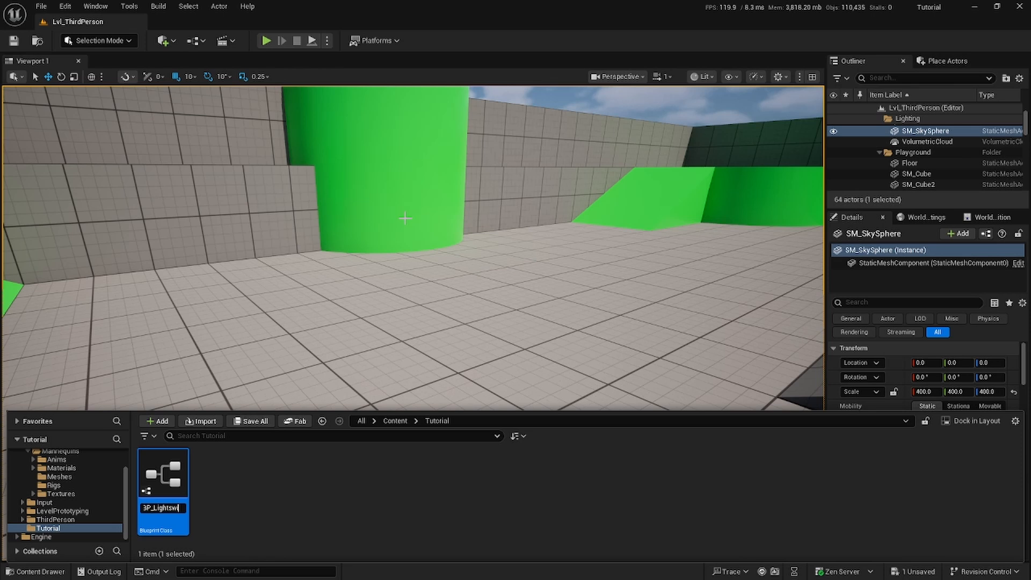
type("itch")
key("Return")
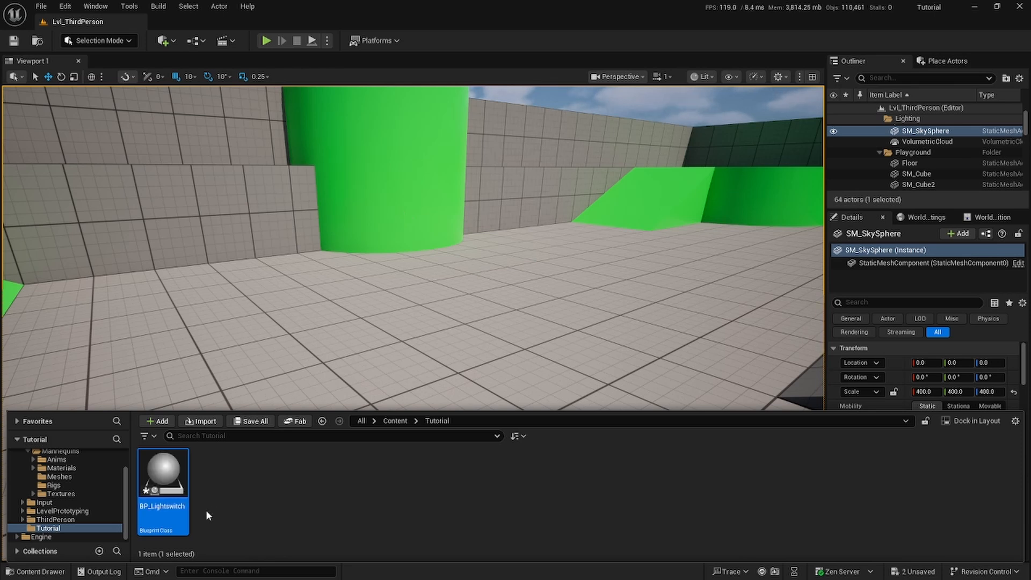
- Open the BP_Lightswitch Blueprint for editing and add a Cube component under its DefaultSceneRoot
double_click(169, 513)
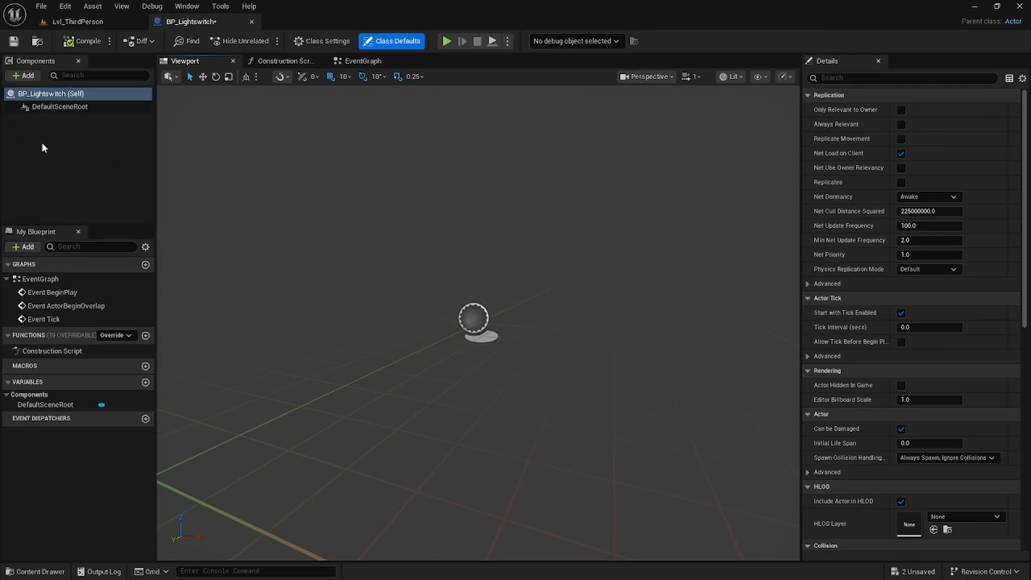
left_click(27, 76)
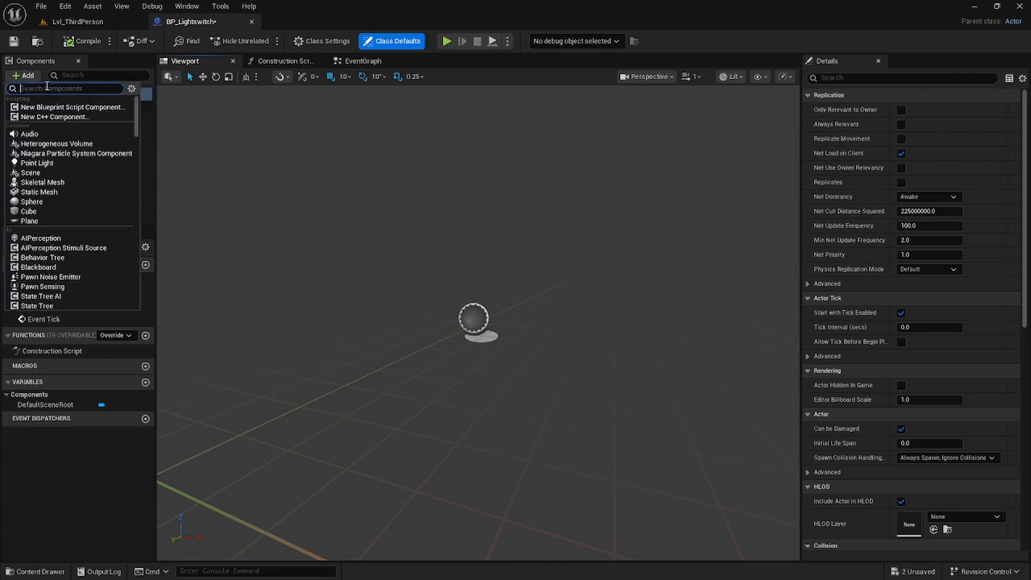
type("cube")
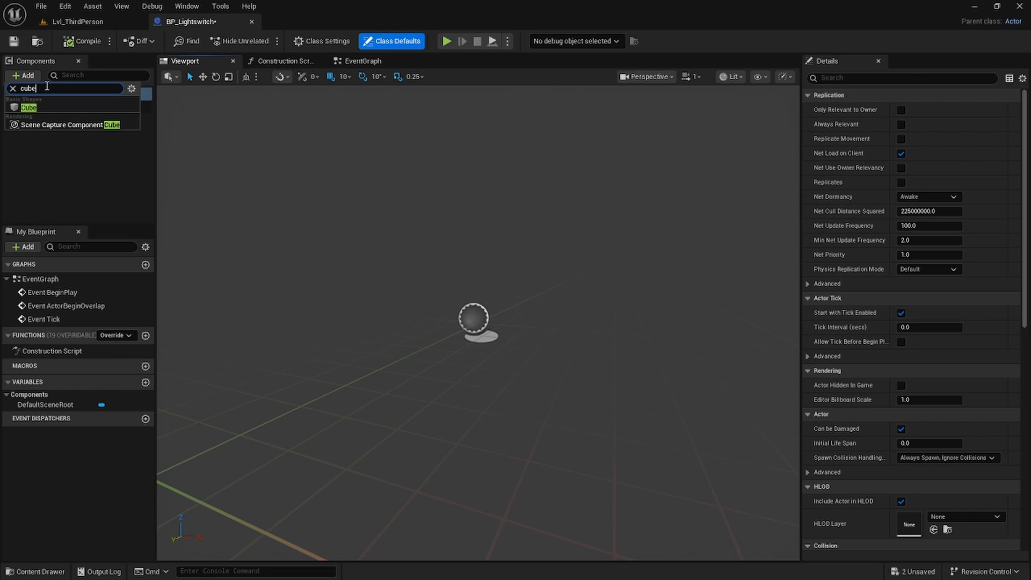
left_click(28, 108)
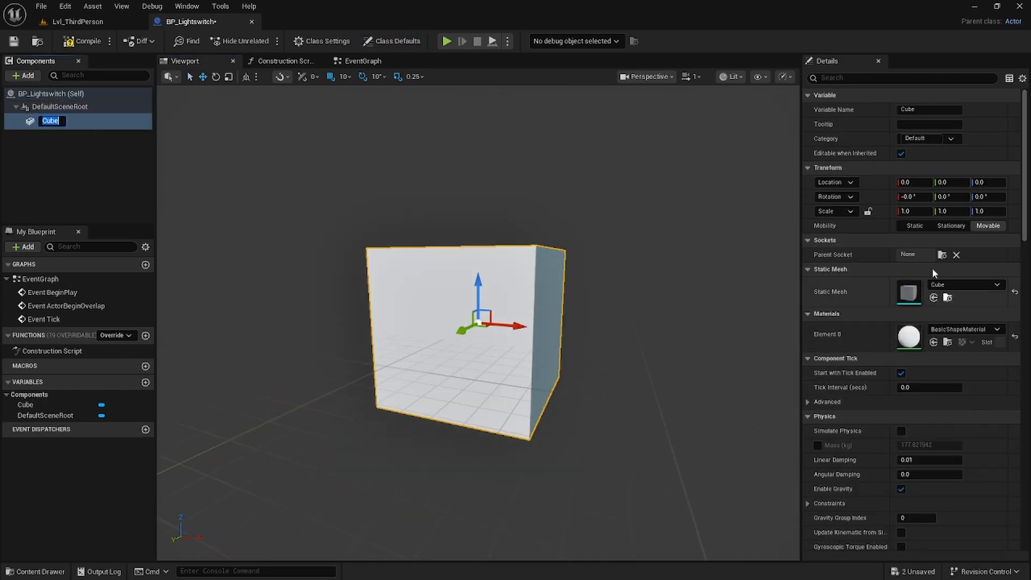
- Lock the Cube's scale proportions, scale it uniformly to 0.5 and set its Z location to 150
left_click(913, 211)
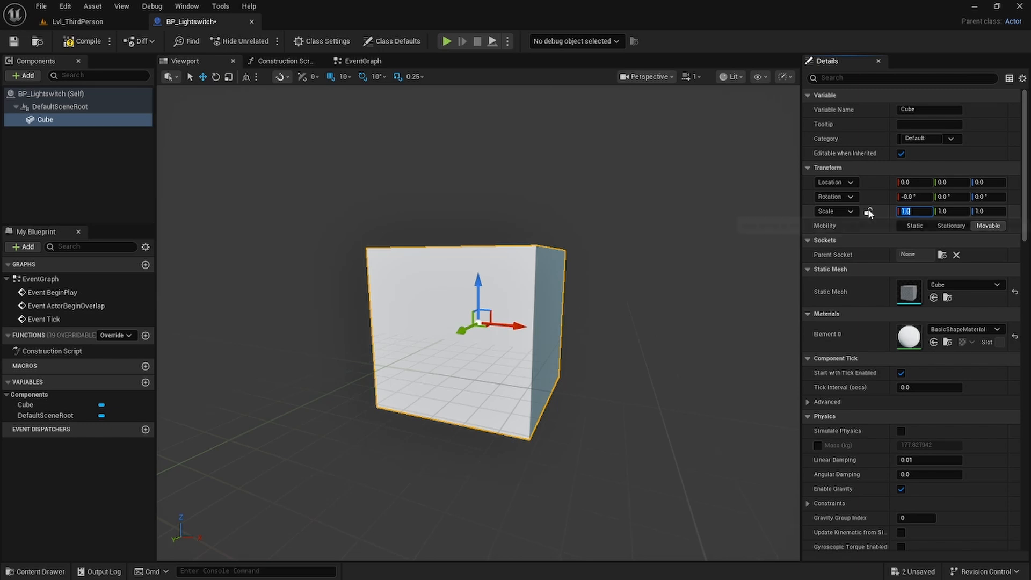
left_click(868, 211)
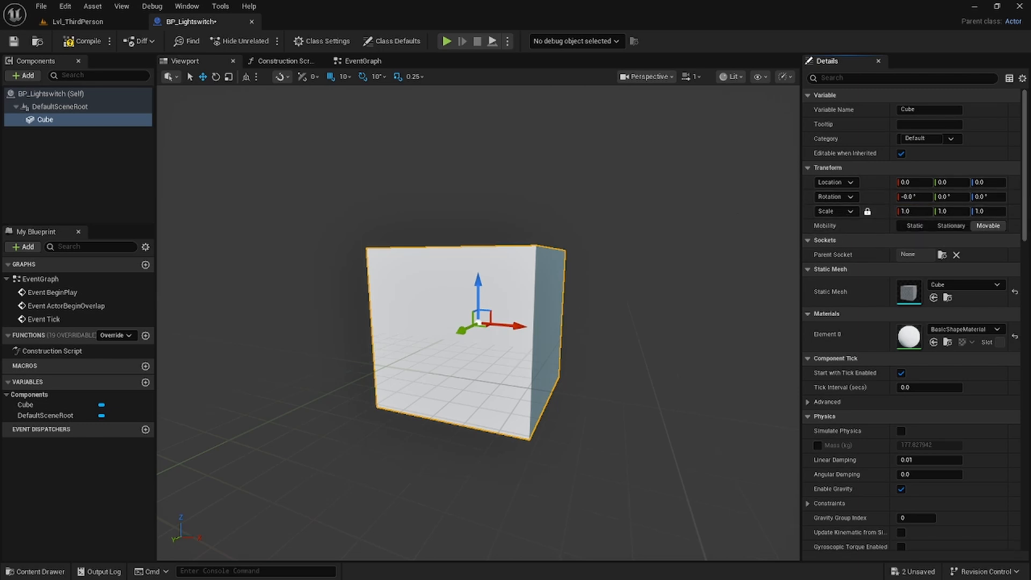
left_click(906, 212)
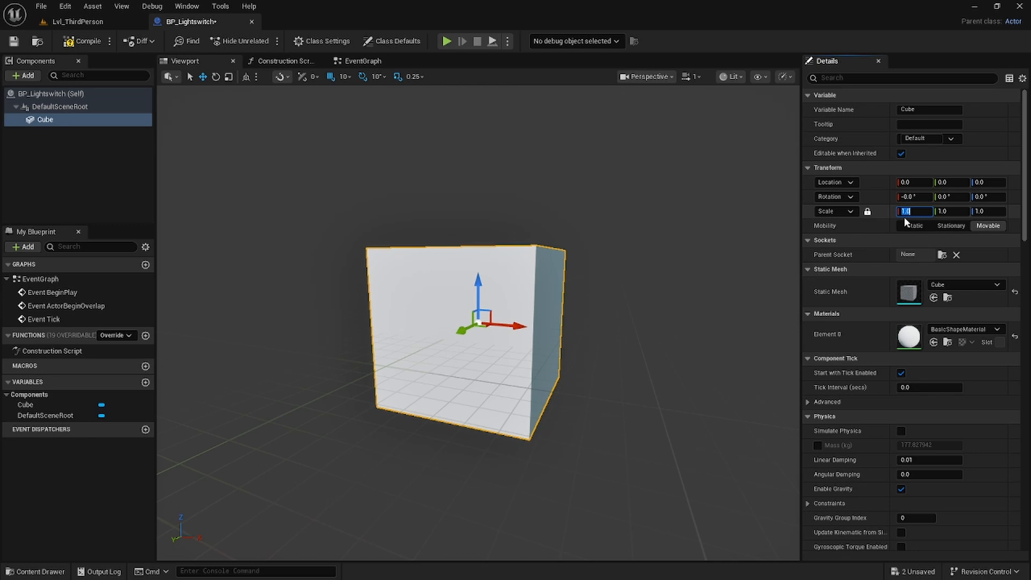
key("Return")
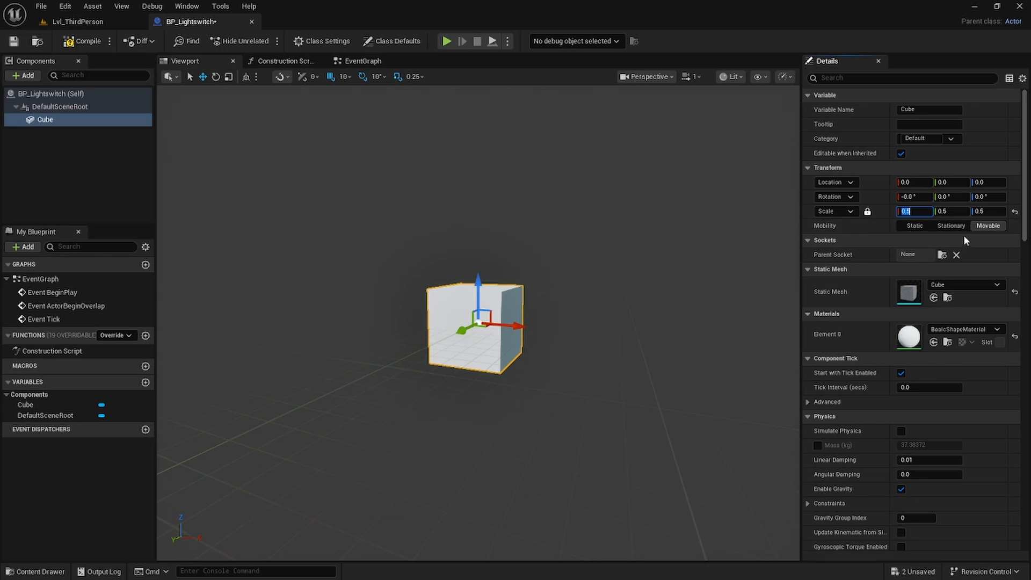
left_click(989, 182)
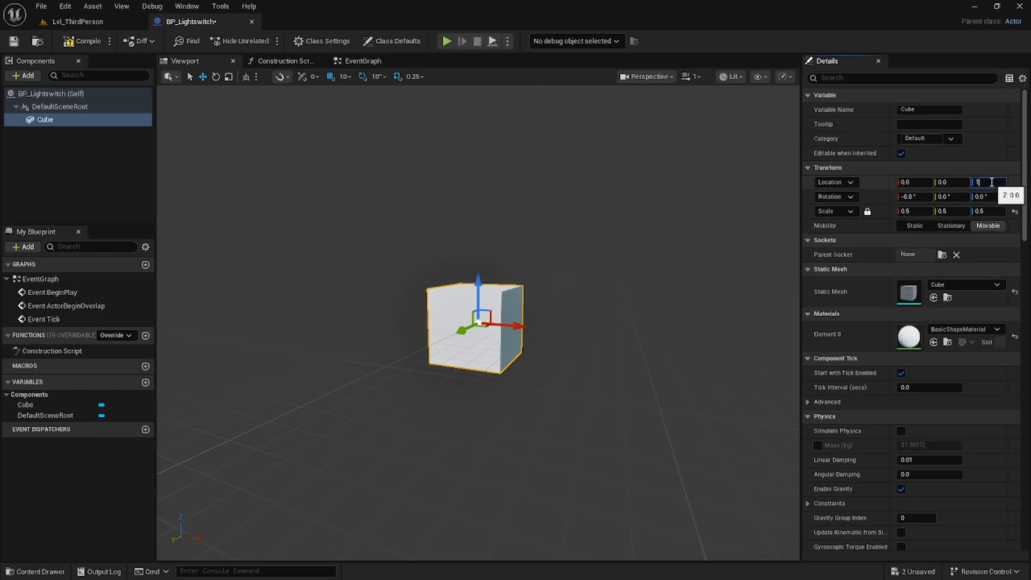
key("Return")
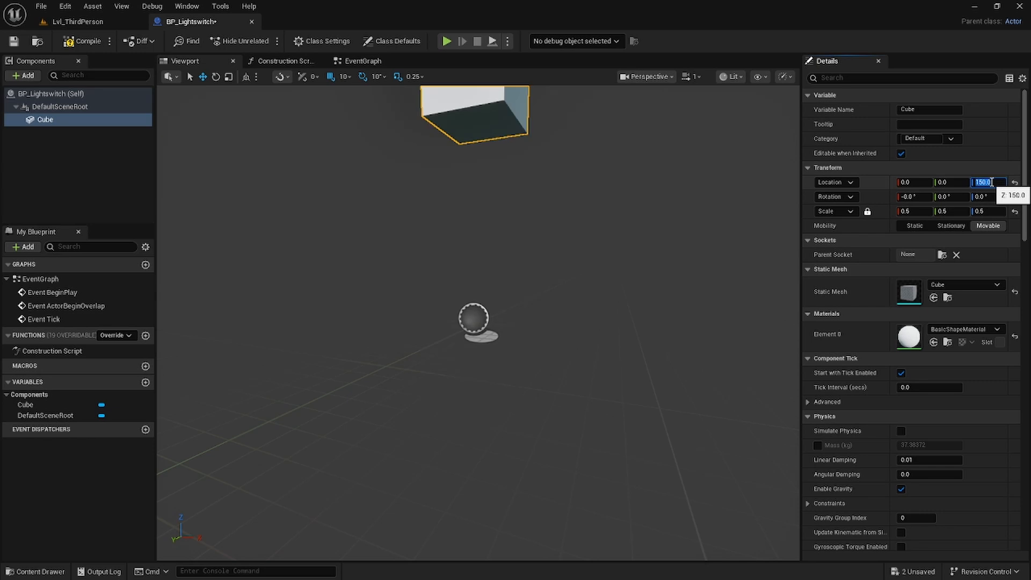
mouse_move(596, 300)
right_mouse_down()
mouse_move(584, 321)
mouse_move(579, 293)
mouse_move(594, 301)
right_mouse_up()
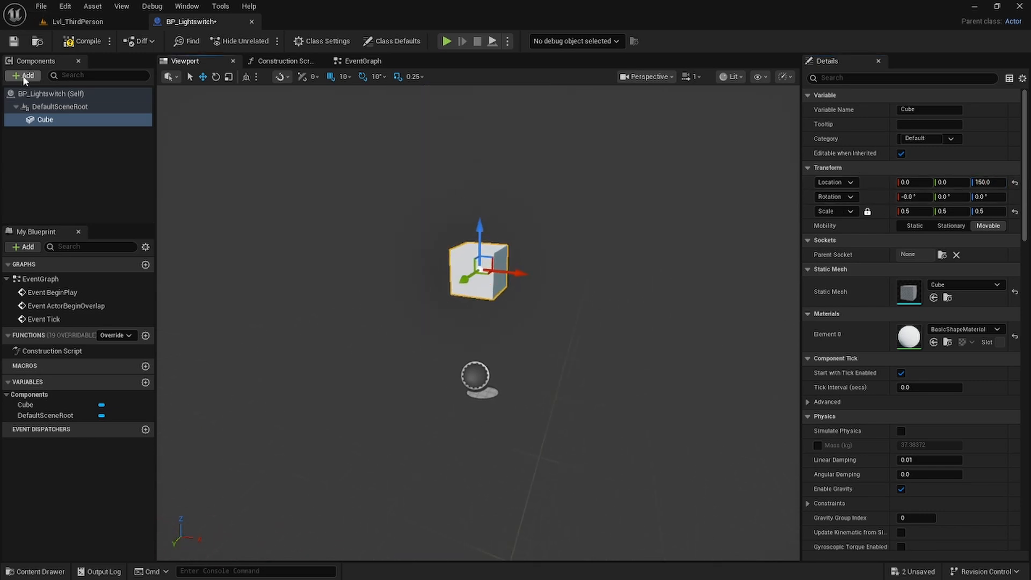
- Add a Point Light component as a child of the Cube and delete it again
left_click(48, 120)
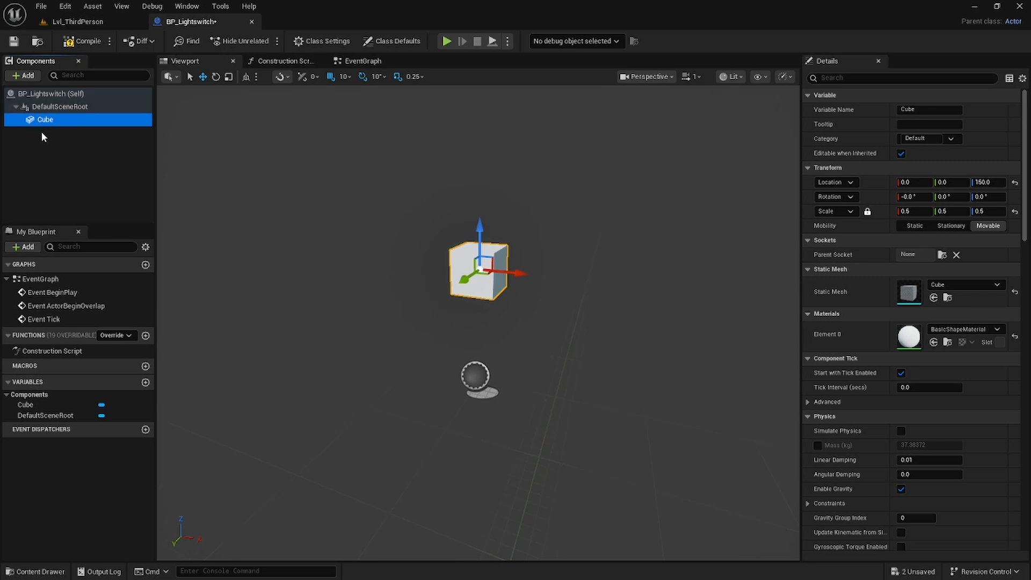
left_click(24, 75)
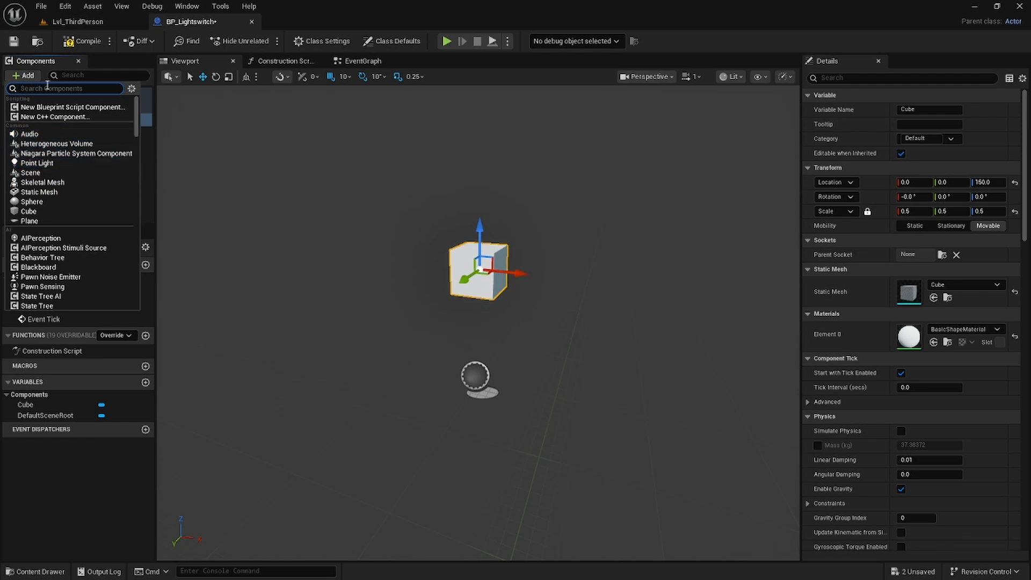
type("light")
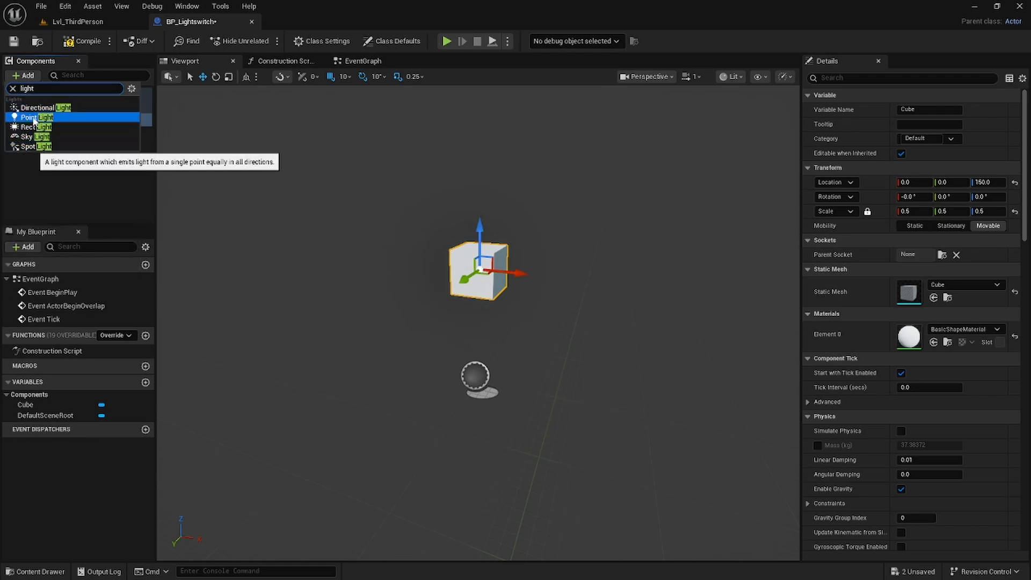
left_click(33, 118)
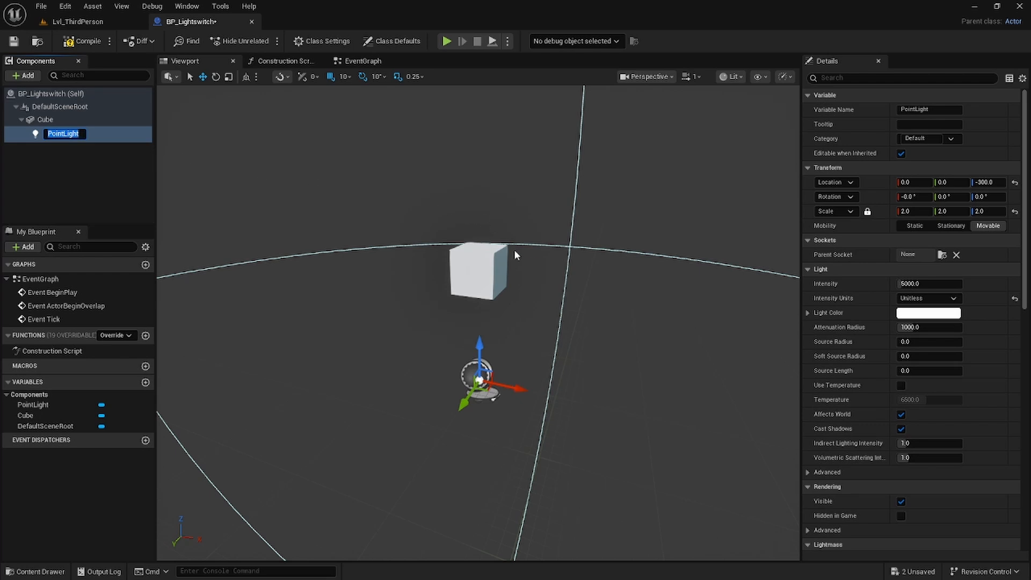
right_click(97, 133)
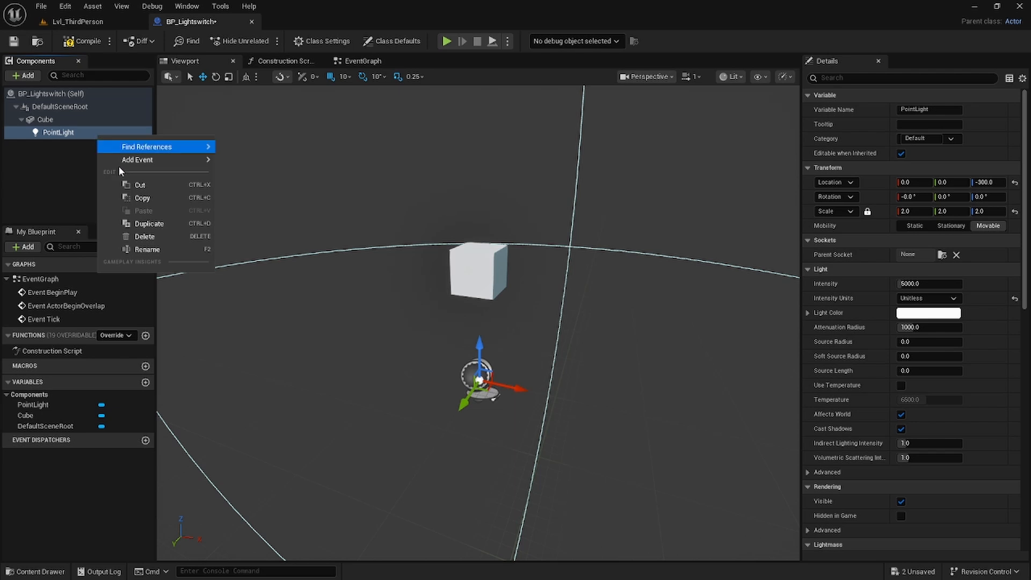
left_click(152, 237)
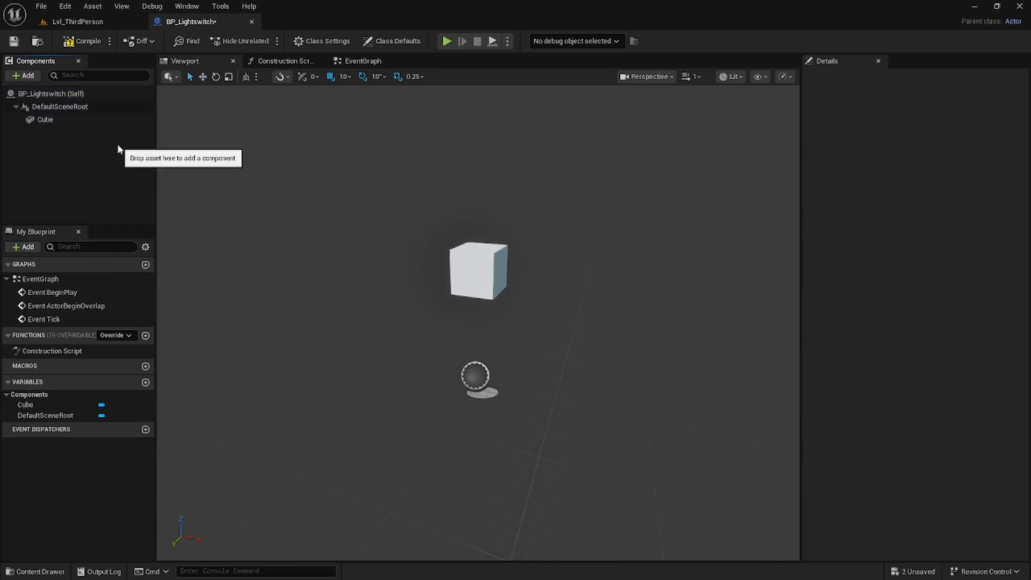
- Add a Box Collision component as a child of the Cube, keeping its default name
left_click(47, 119)
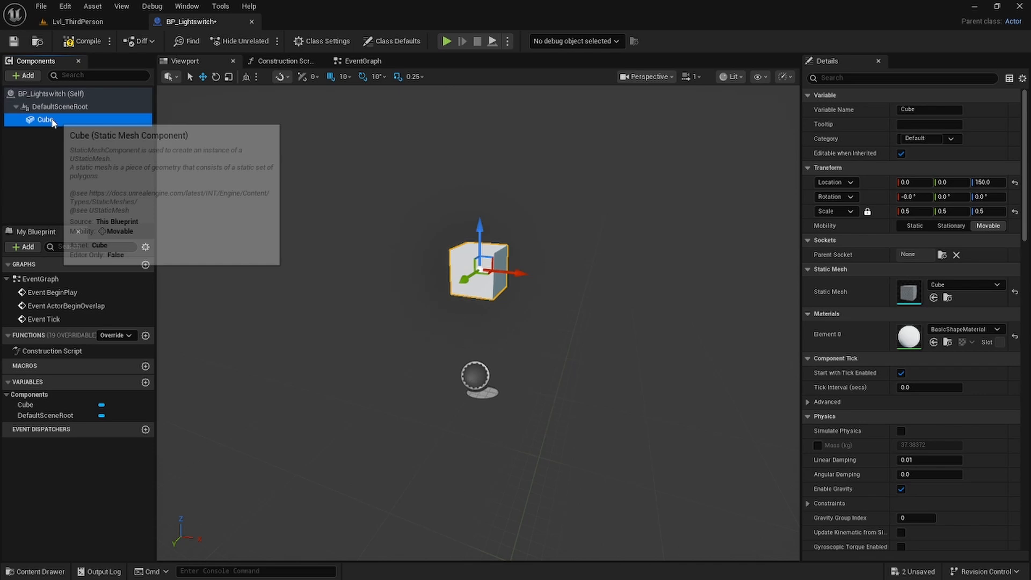
left_click(34, 76)
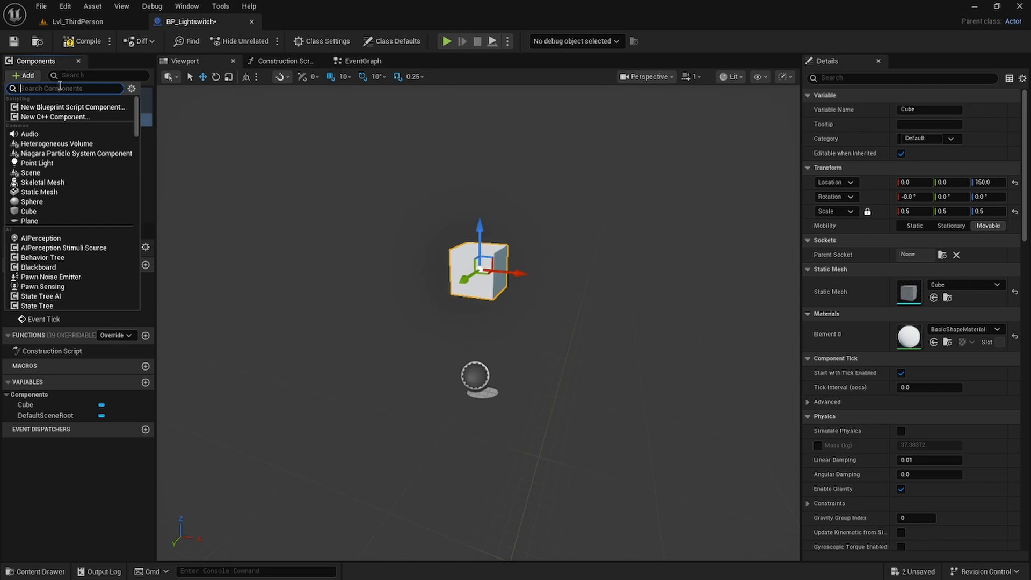
type("box")
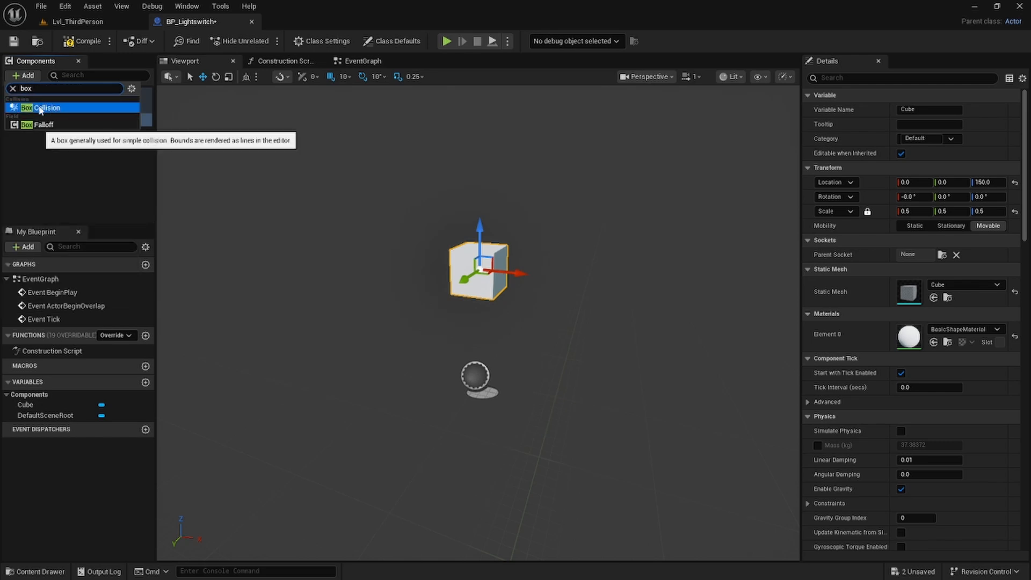
left_click(40, 108)
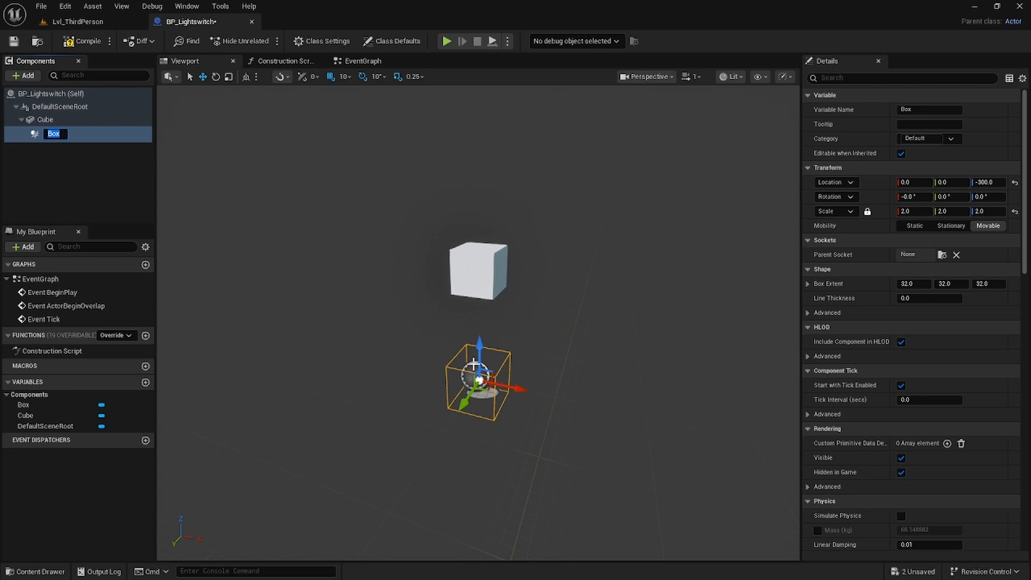
key("Return")
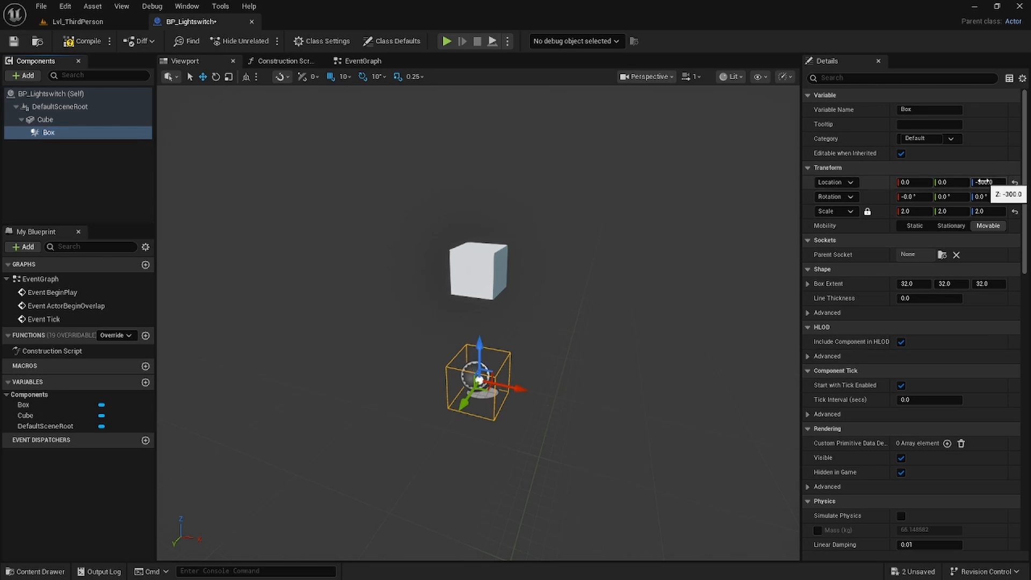
- Reset the Box collision's location so it is centred on the Cube, and scale it uniformly to 3.0
left_click(1015, 183)
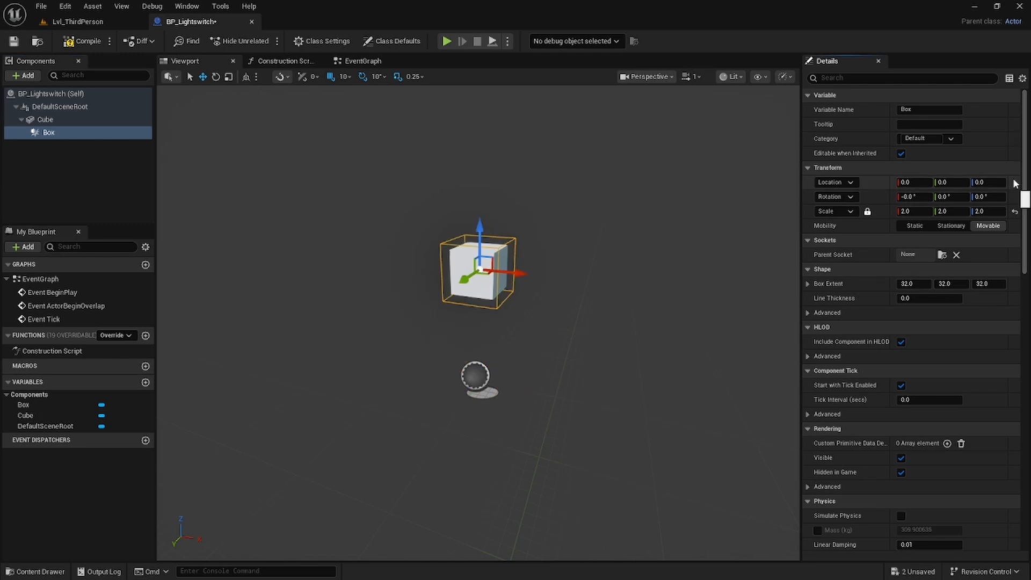
key("ctrl+z")
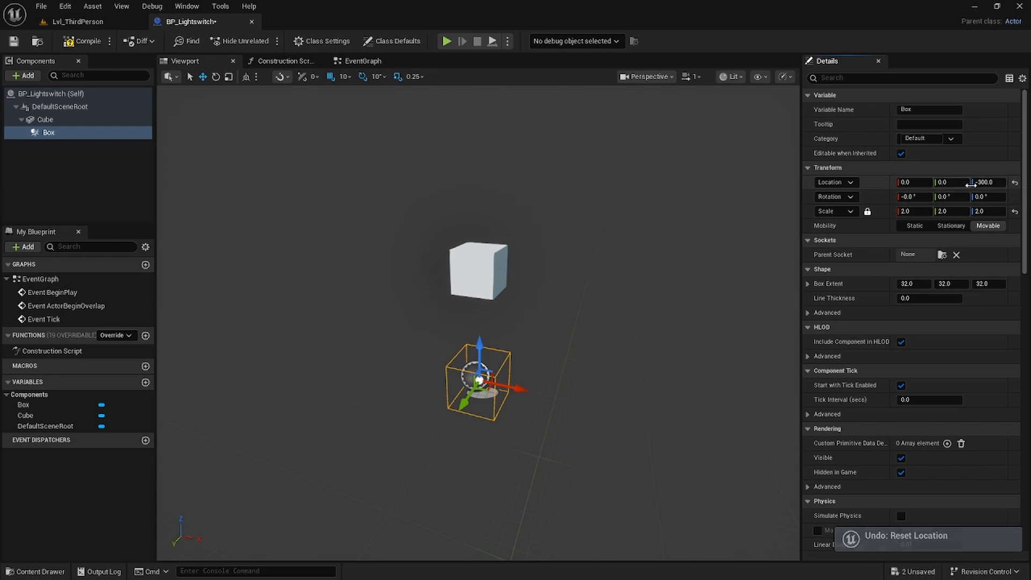
left_click(1014, 183)
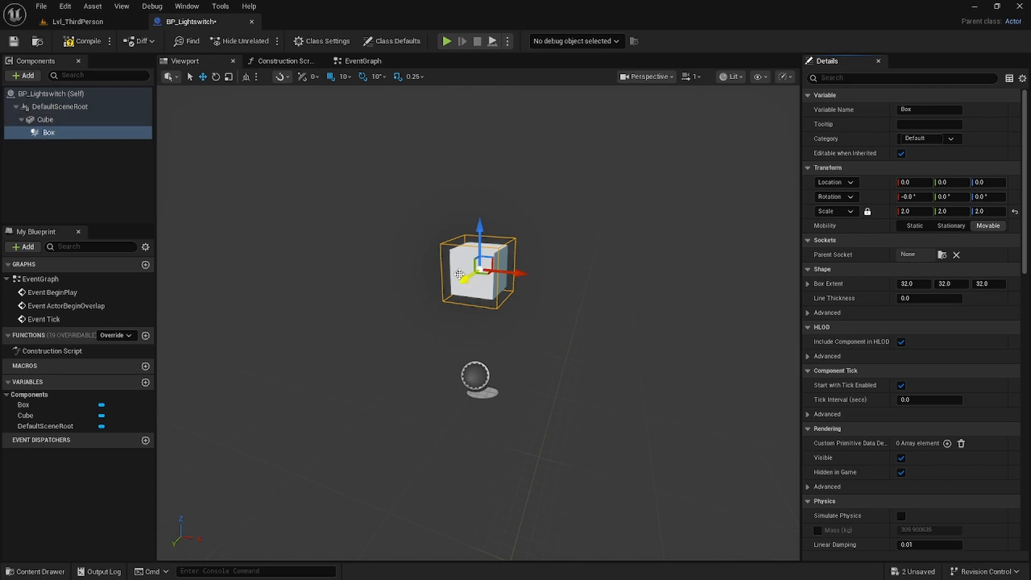
left_click(907, 211)
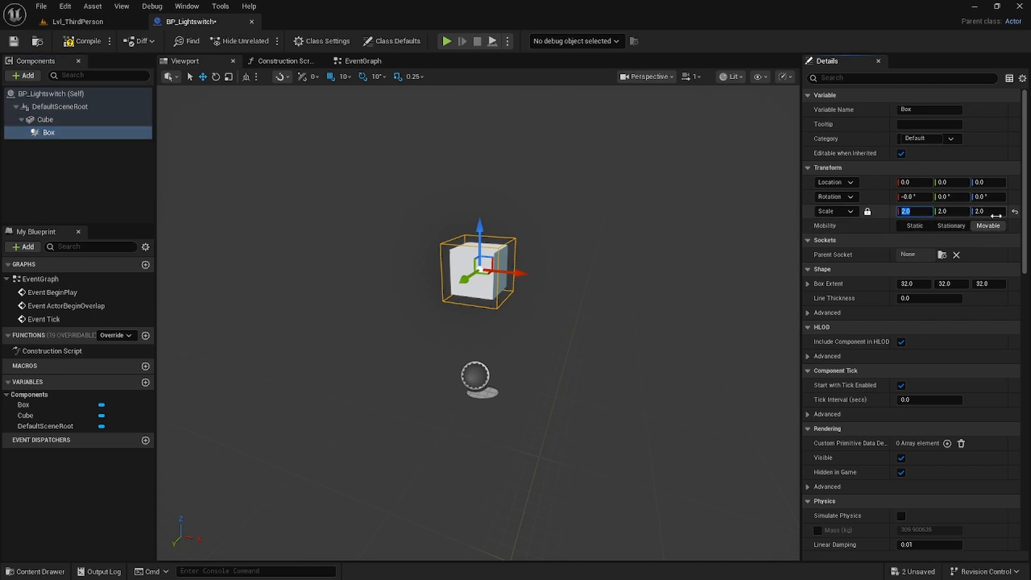
key("Return")
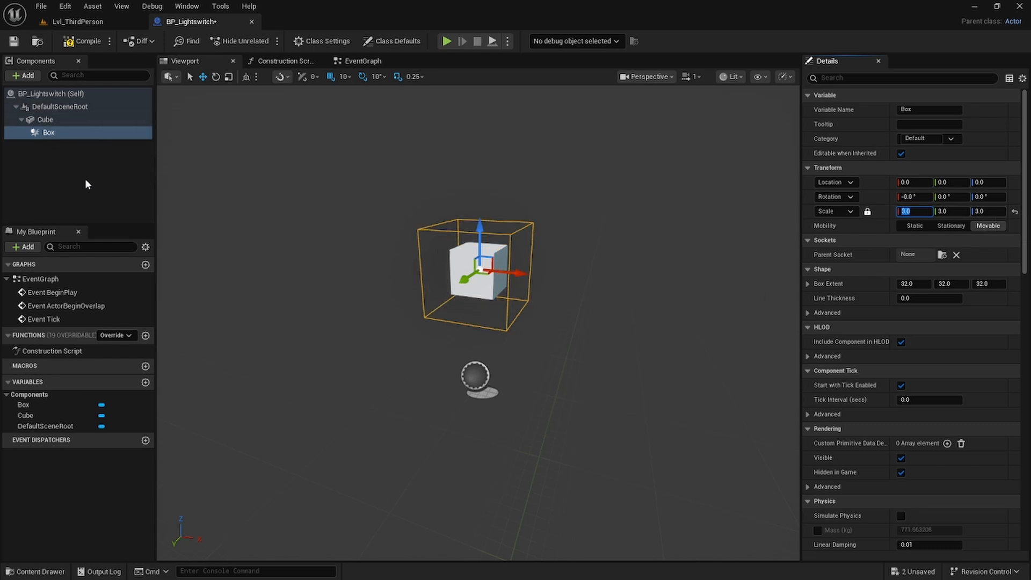
- Browse the available component types and add a Point Light directly under DefaultSceneRoot, keeping its default name
left_click(62, 107)
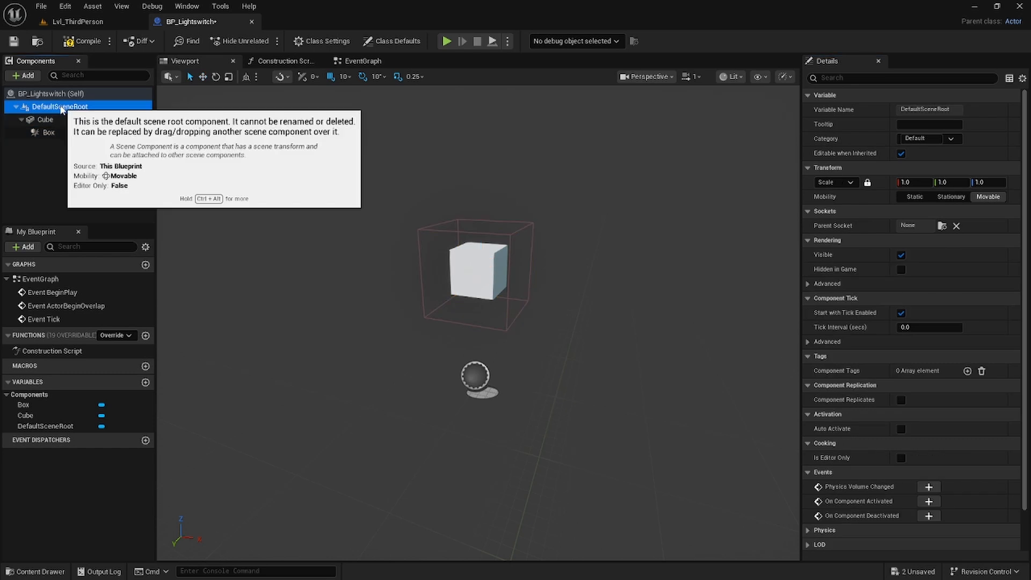
left_click(33, 77)
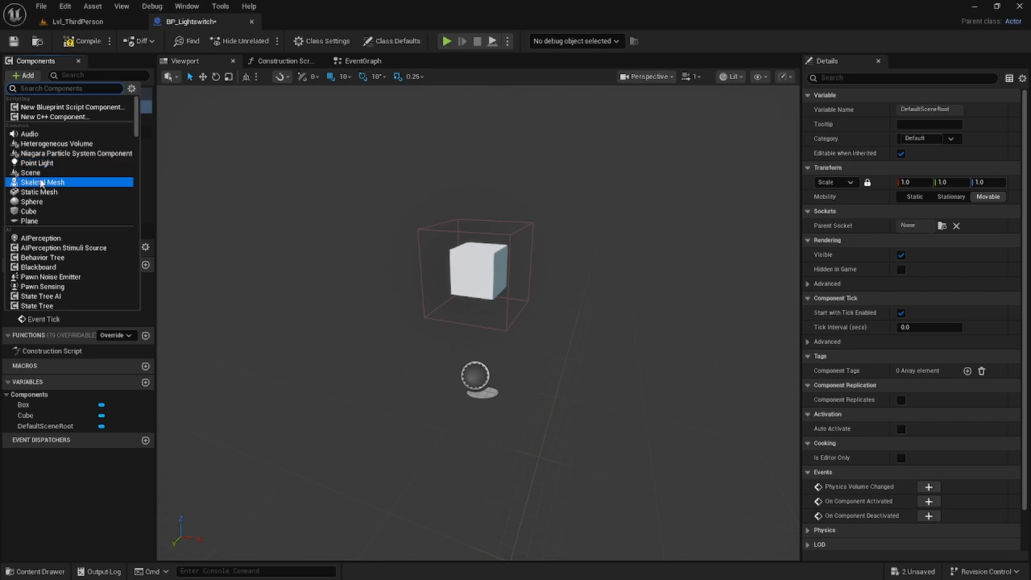
scroll(45, 200, "down", 2)
scroll(46, 200, "down", 10)
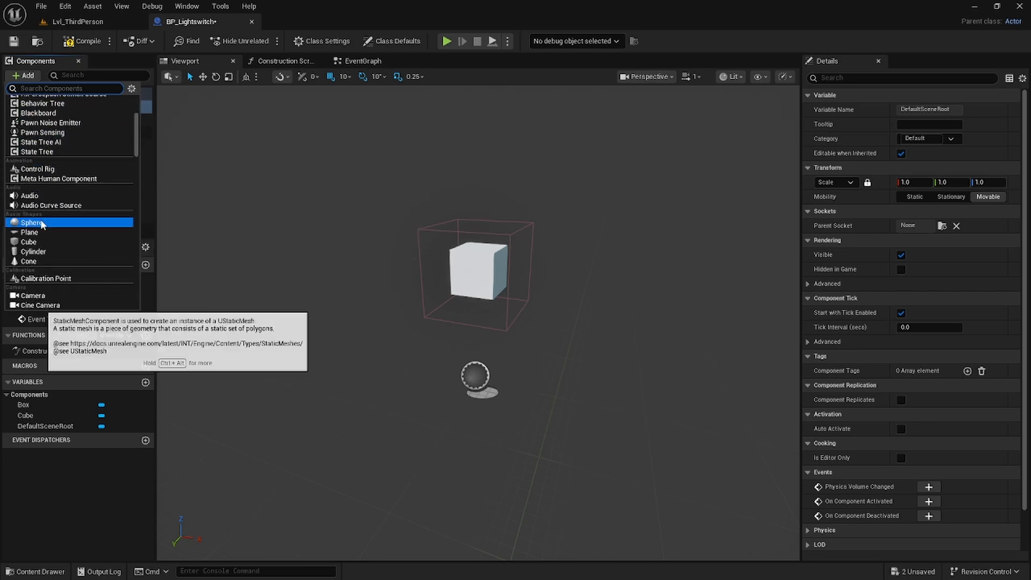
scroll(49, 222, "down", 4)
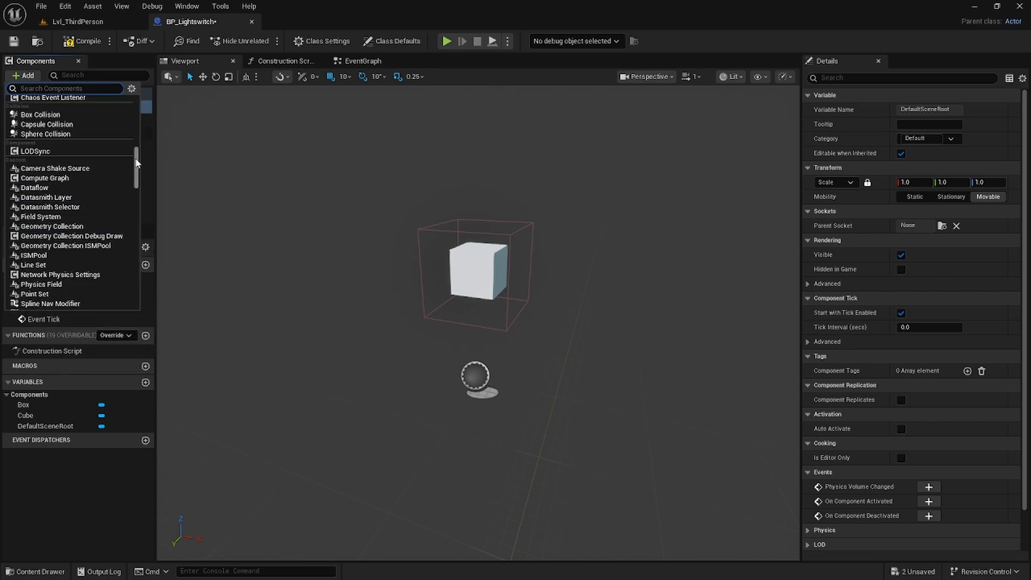
left_click_drag(137, 160, 144, 103)
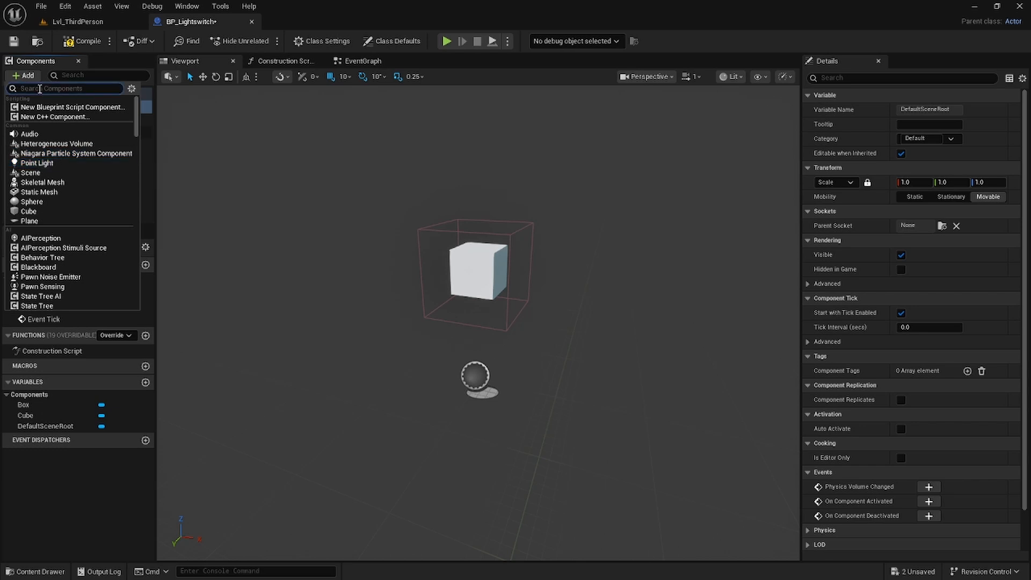
type("light")
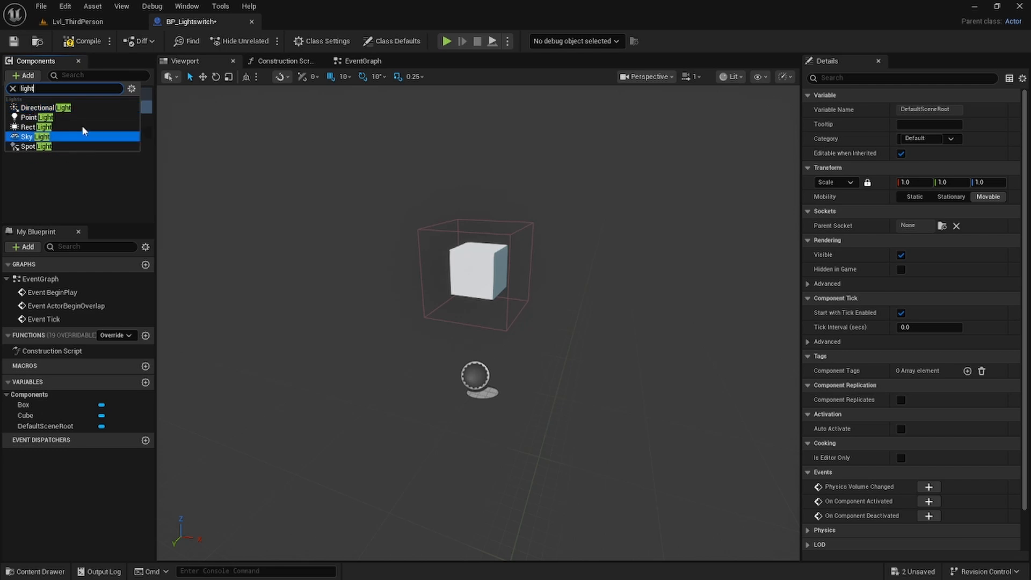
left_click(32, 117)
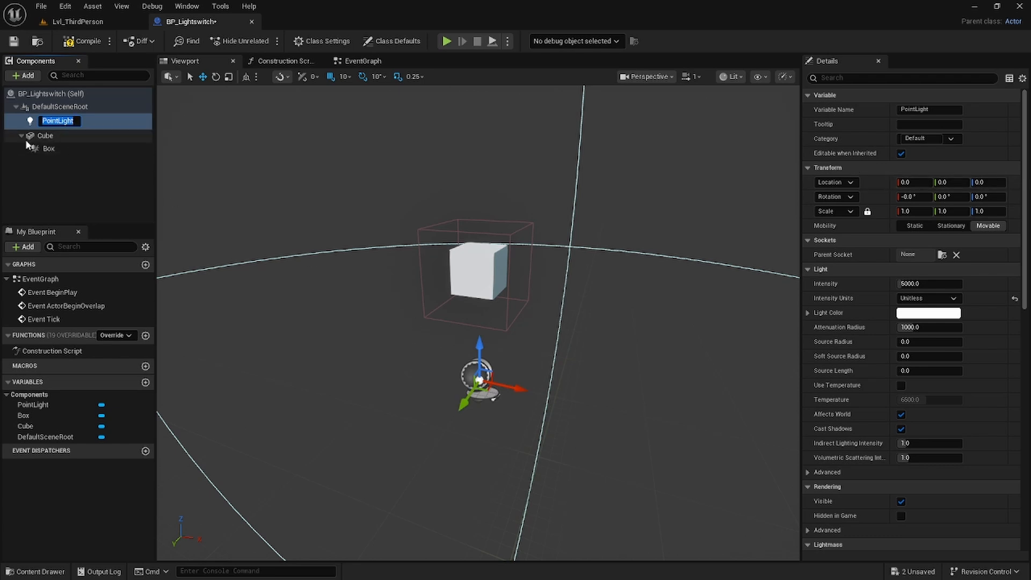
key("Return")
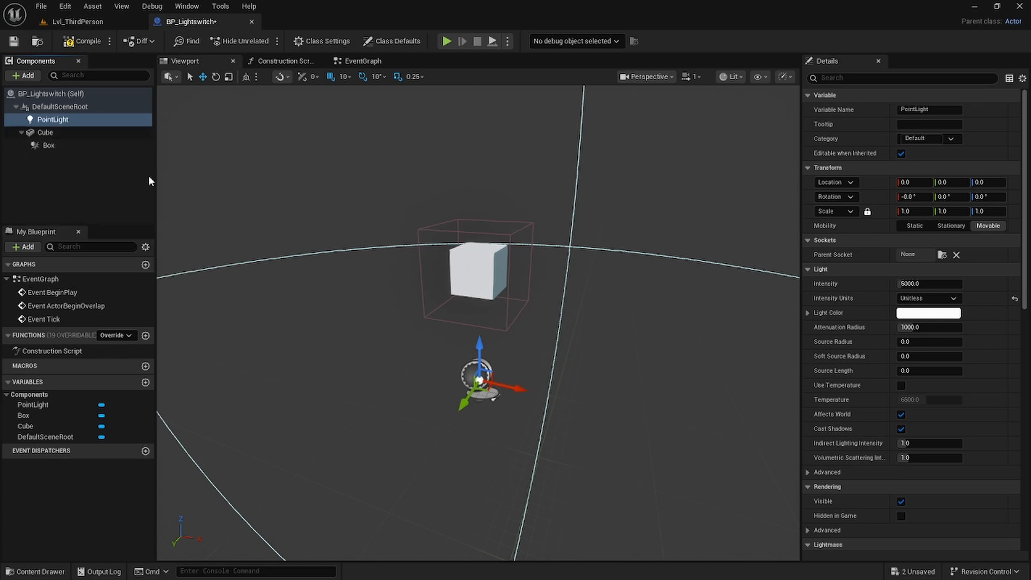
- Set the Point Light's Z location to 300 and save the Blueprint
left_click(988, 182)
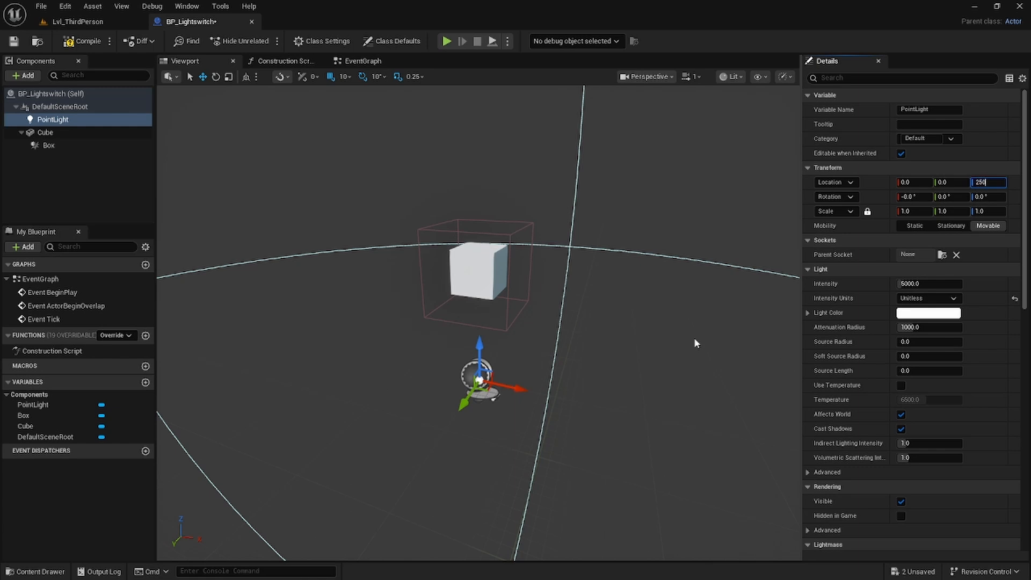
key("Return")
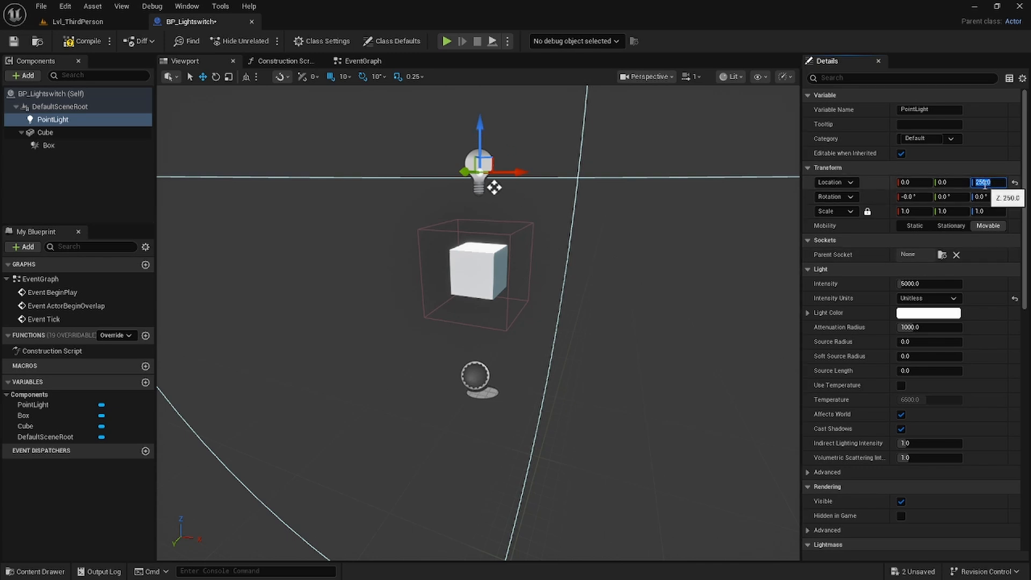
type("300")
key("Return")
left_click(14, 42)
- Place BP_Lightswitch from the Tutorial folder onto the floor of Lvl_ThirdPerson, near the green cylinder
left_click(77, 21)
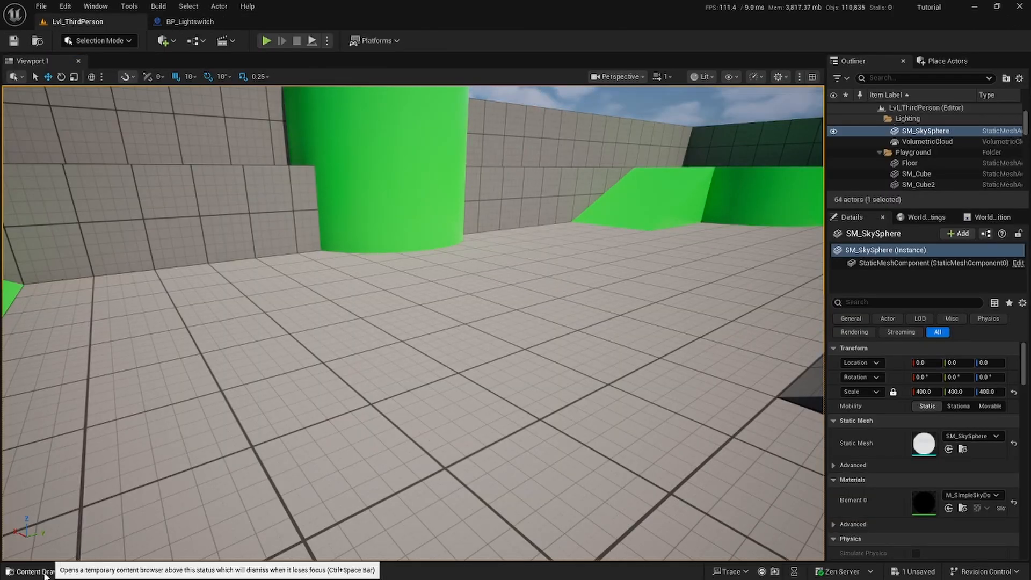
left_click(27, 572)
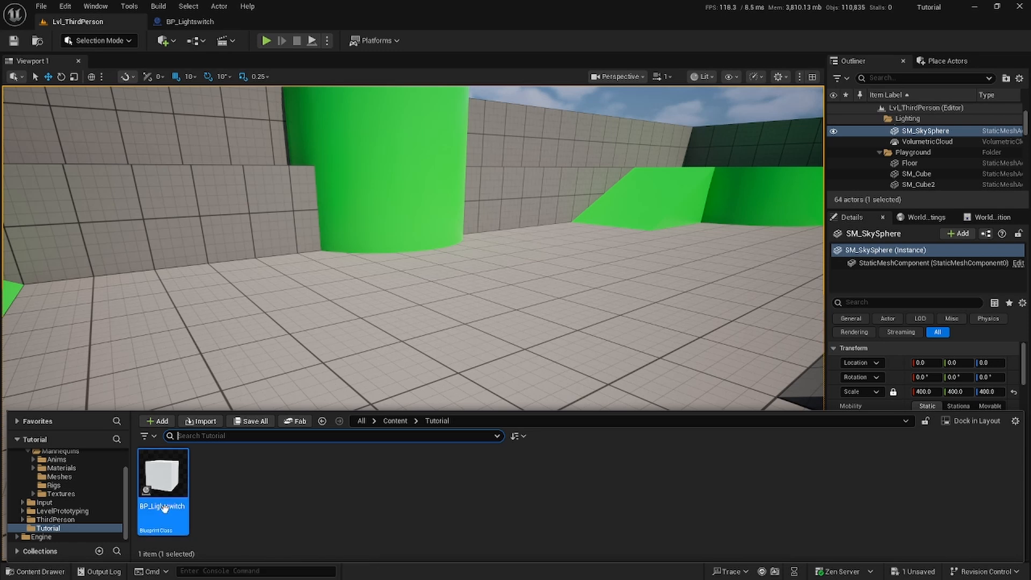
left_click_drag(165, 483, 285, 345)
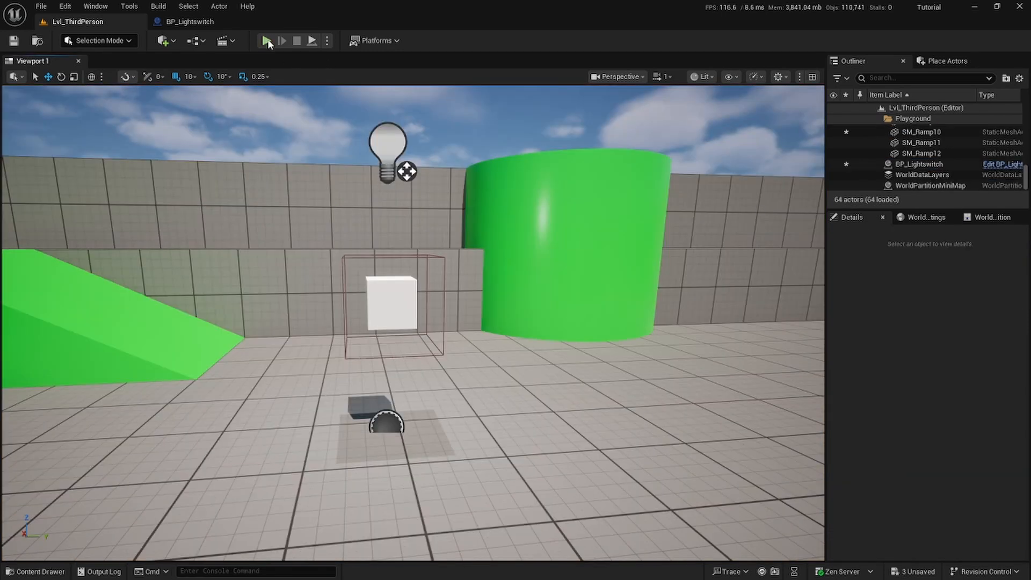
- Play-test the level by running the character up to, away from and around the light switch cube, and end the session
left_click(266, 41)
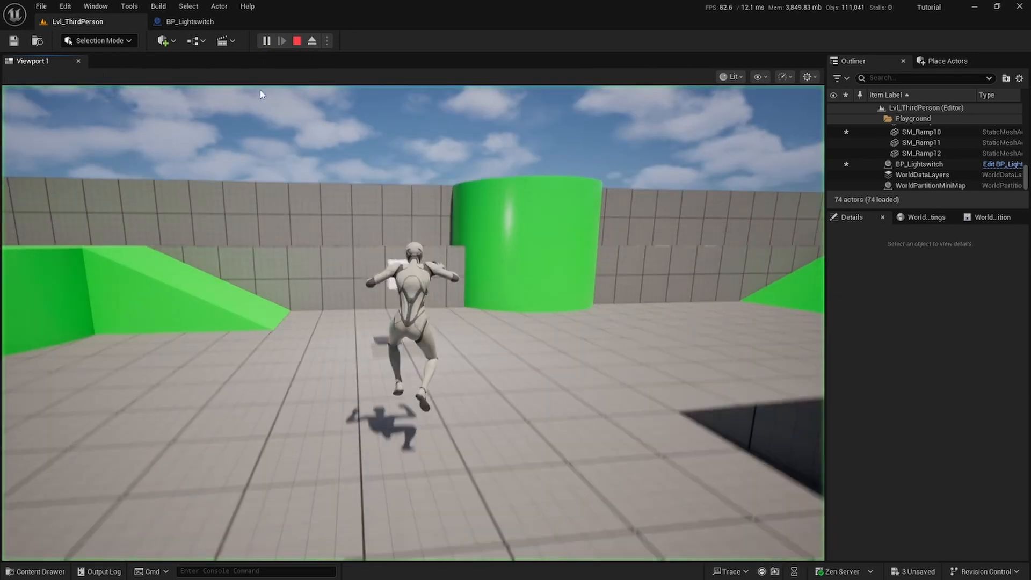
left_click(364, 232)
key("w")
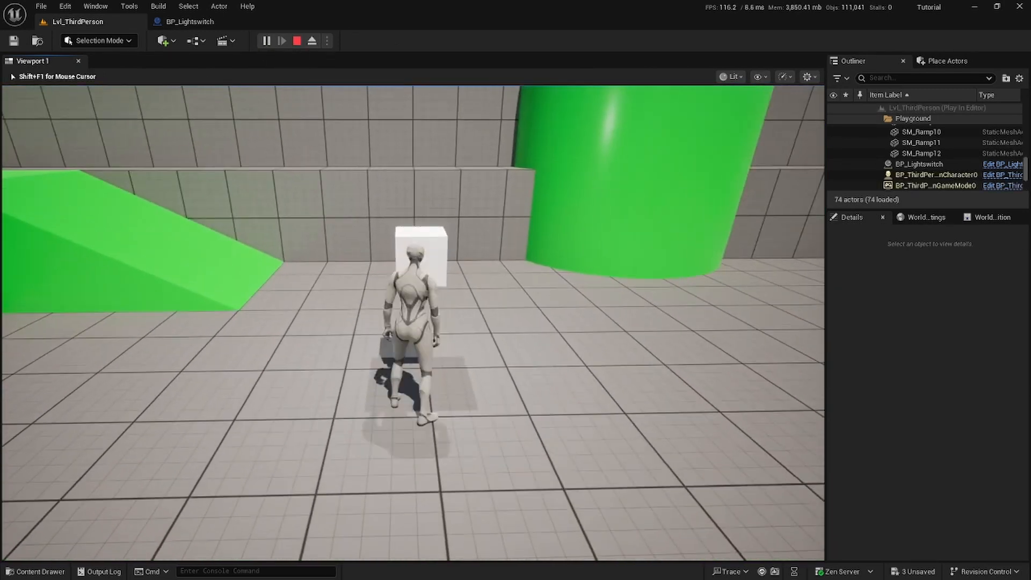
key("a")
key("s")
key("w")
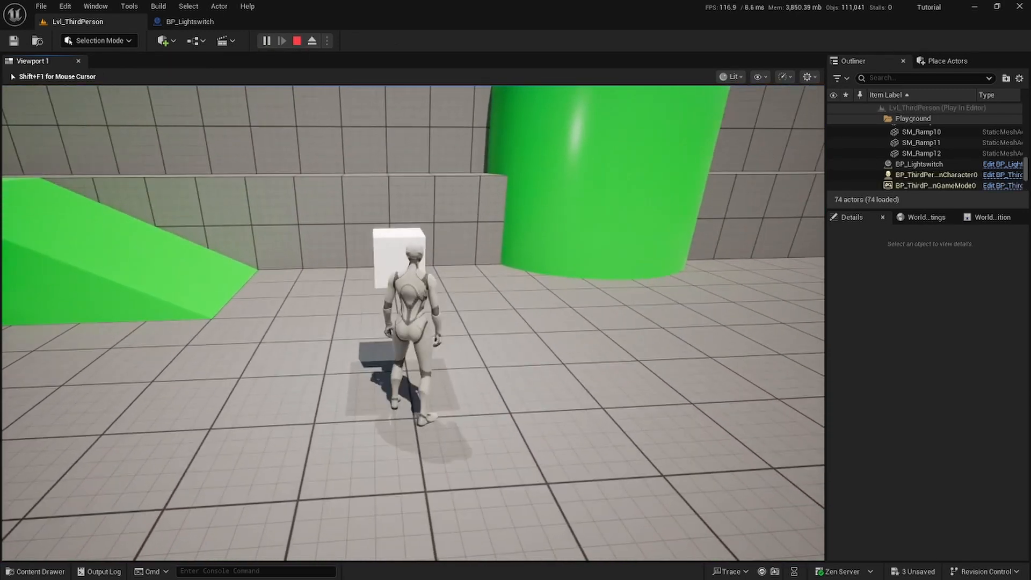
key("w")
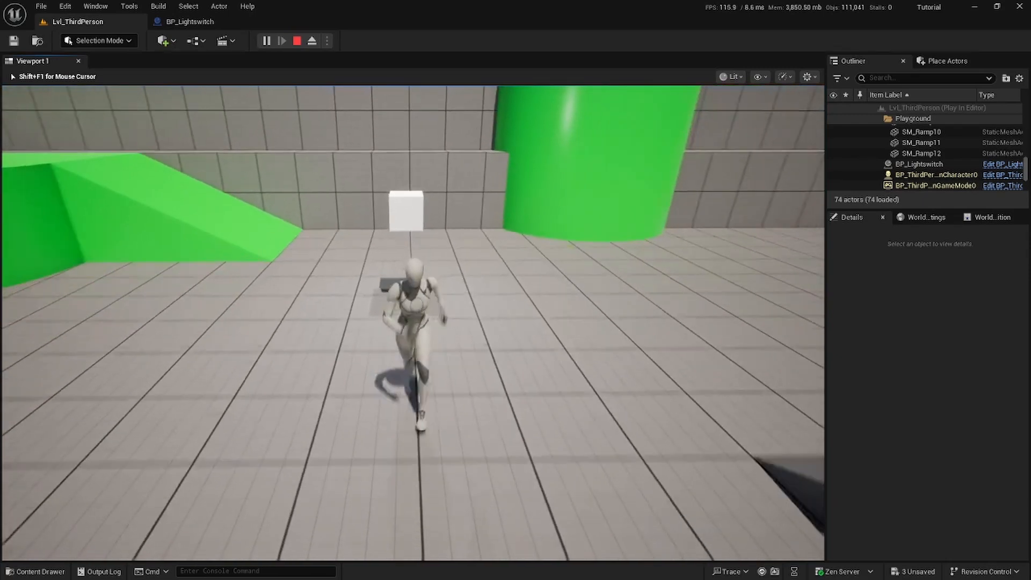
key("w")
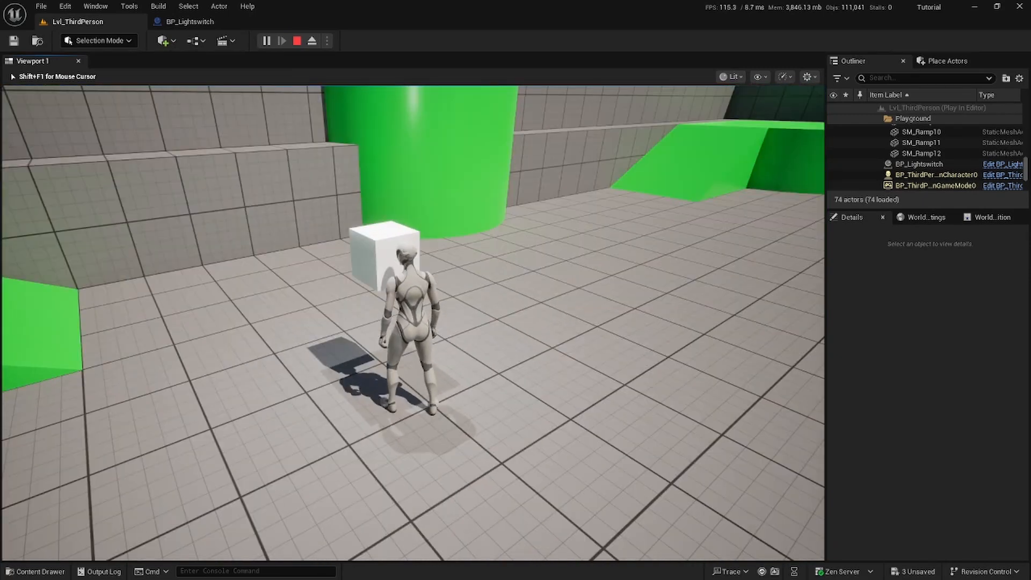
key("d")
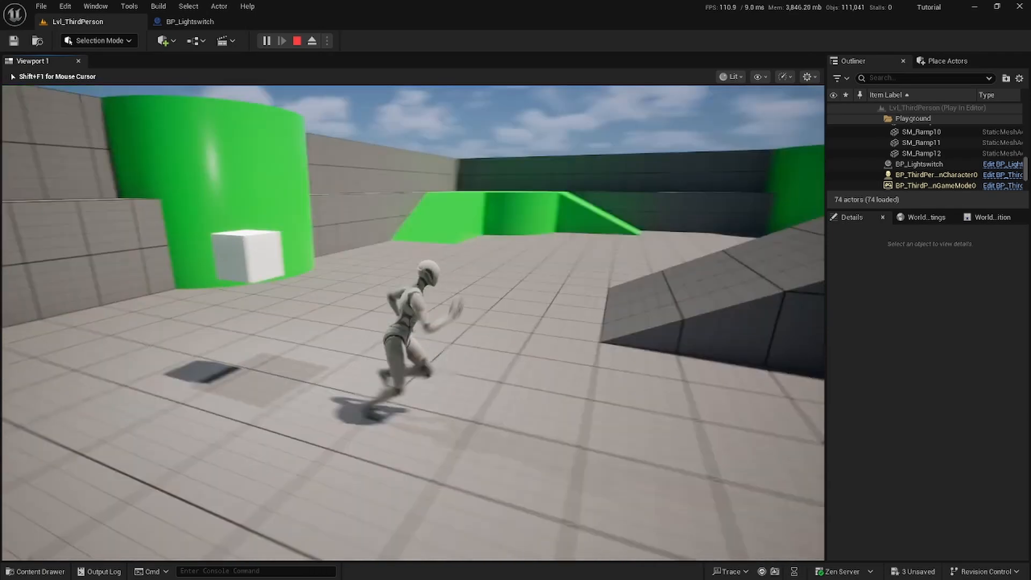
key("w")
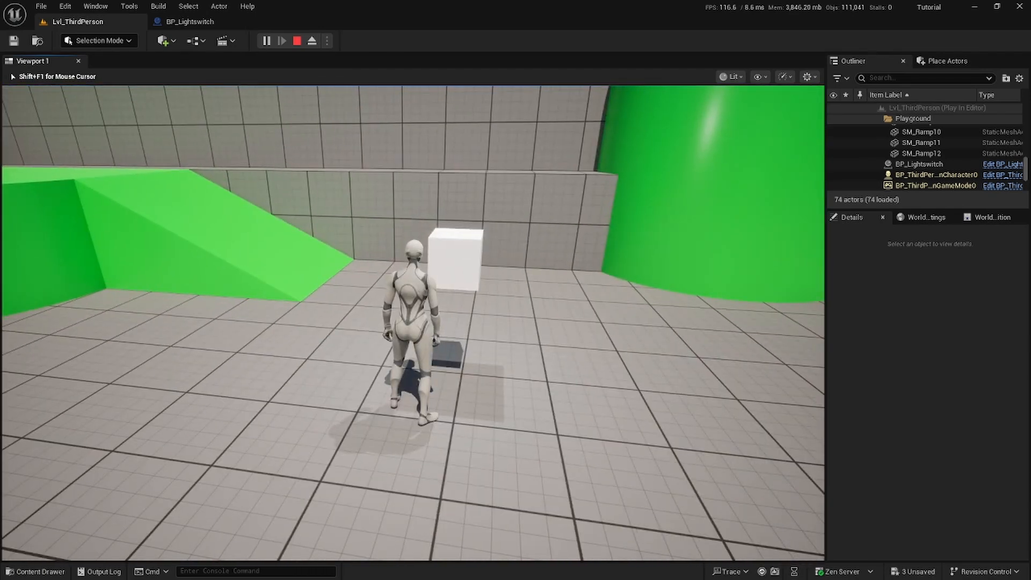
key("Escape")
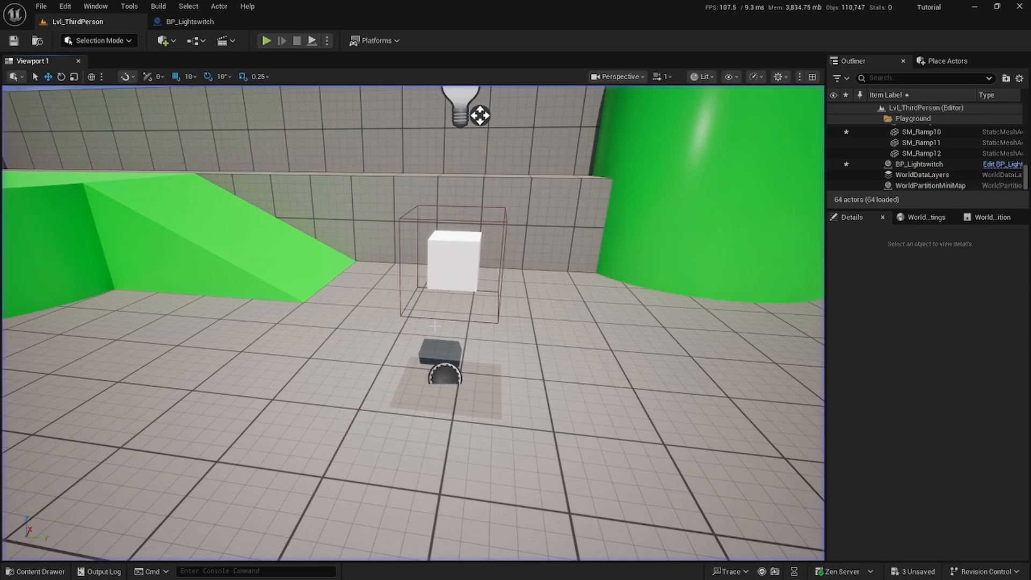
- Return to BP_Lightswitch, check its Box collision and open the Event ActorBeginOverlap node in the event graph
left_click(191, 23)
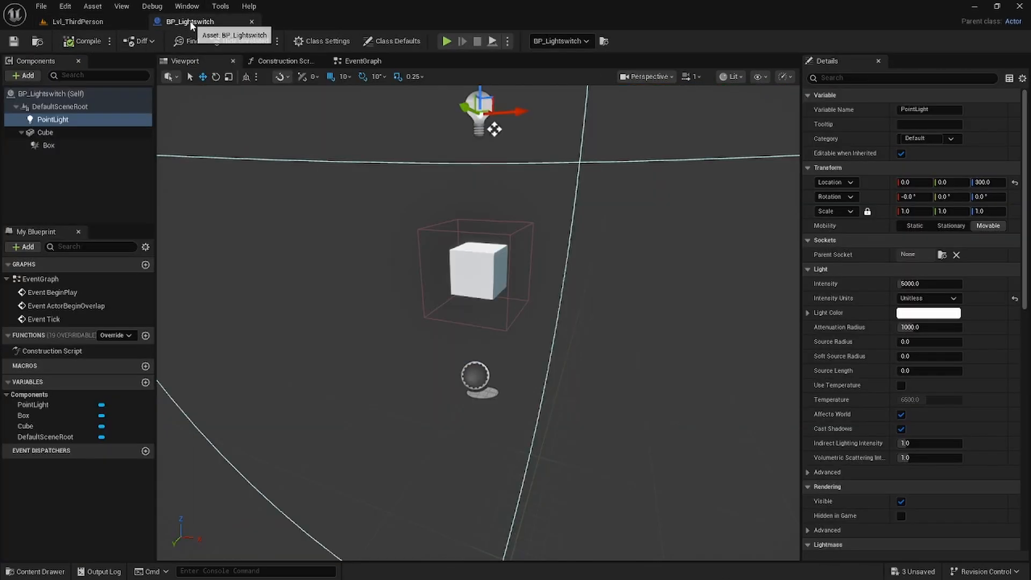
left_click(55, 145)
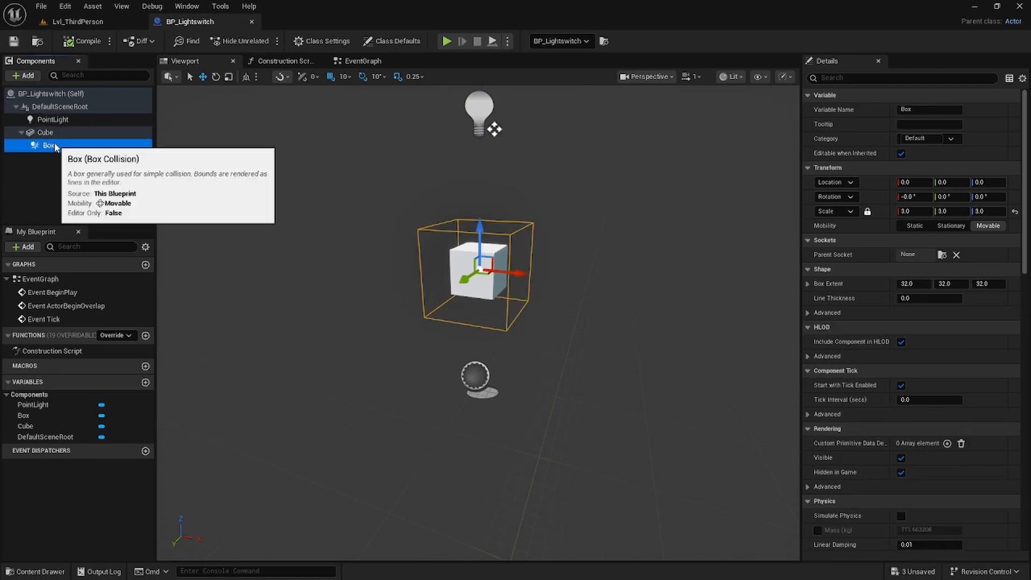
left_click(74, 307)
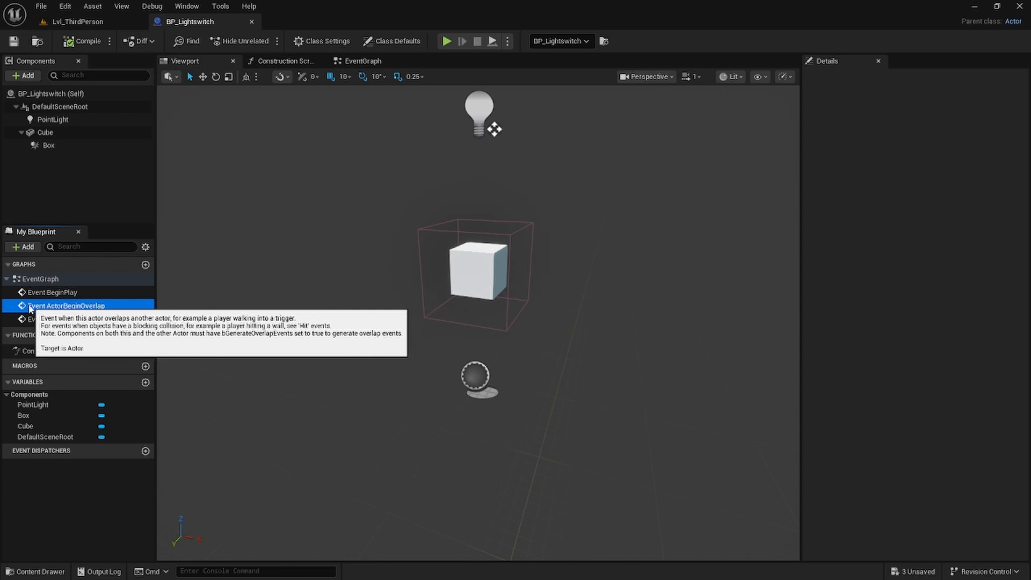
double_click(84, 306)
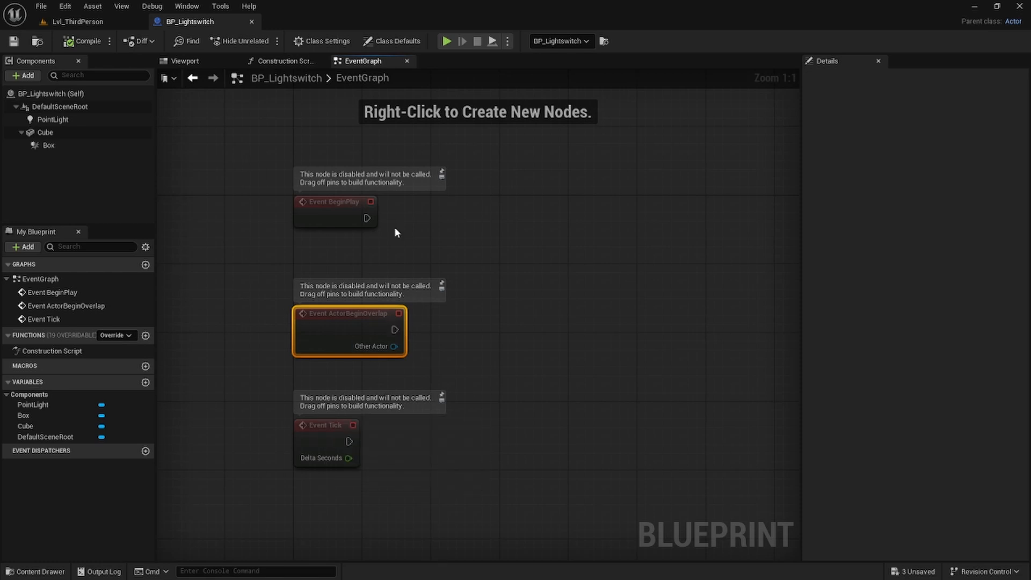
left_click(188, 61)
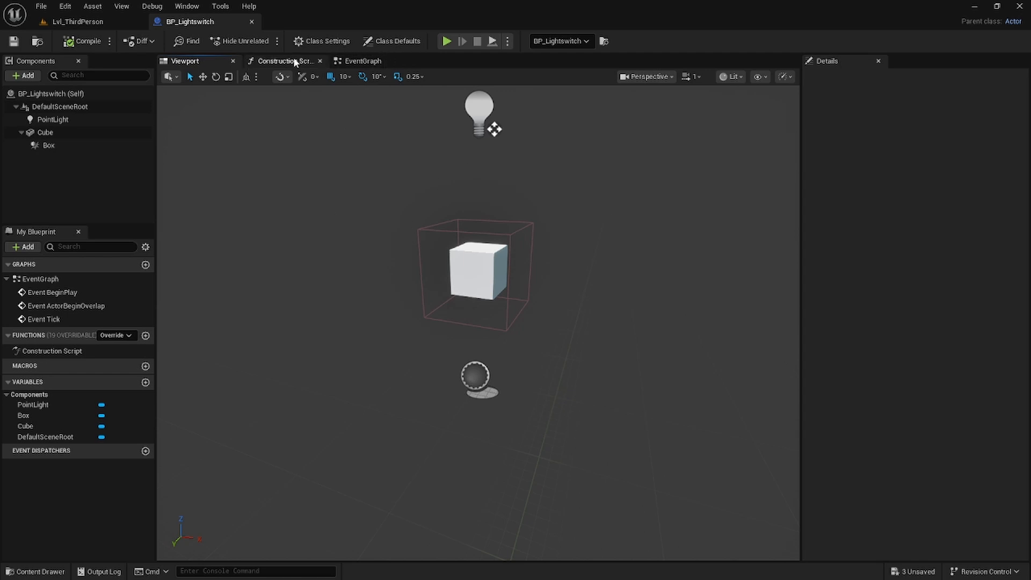
left_click(365, 61)
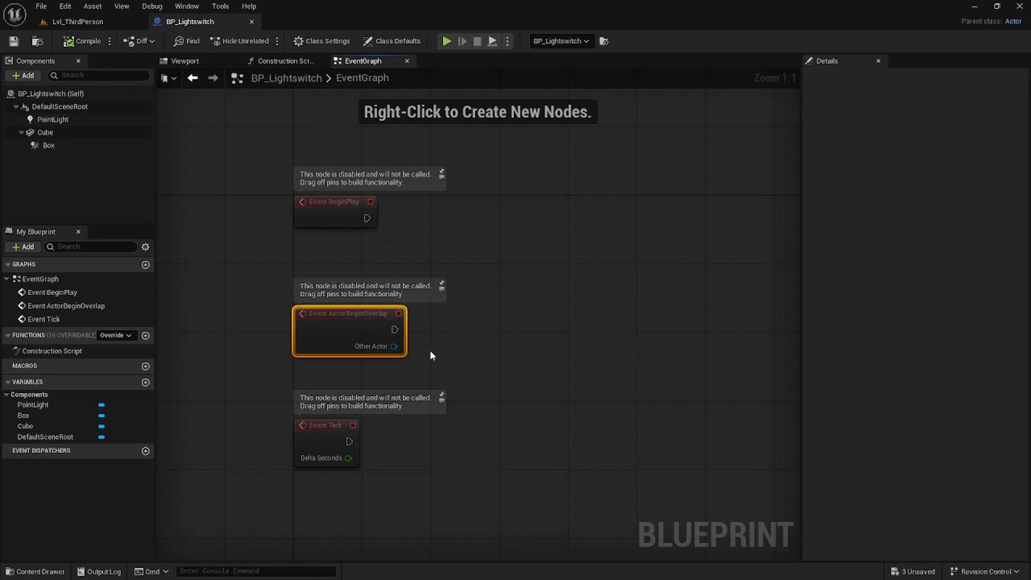
- Add a Toggle Visibility (PointLight) node executed by Event ActorBeginOverlap, placed beside the event node
right_click_drag(564, 405, 493, 394)
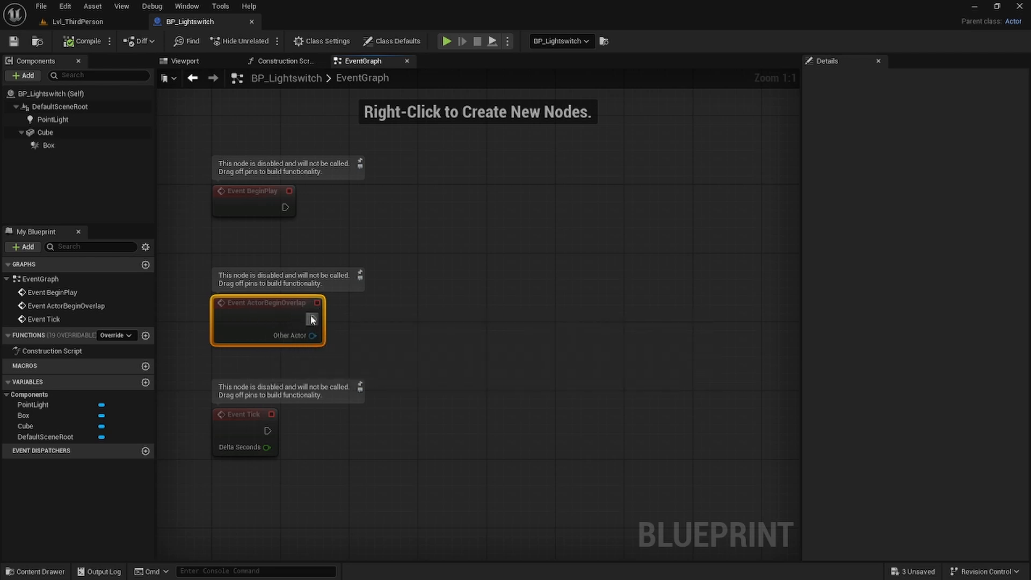
left_click_drag(315, 321, 432, 319)
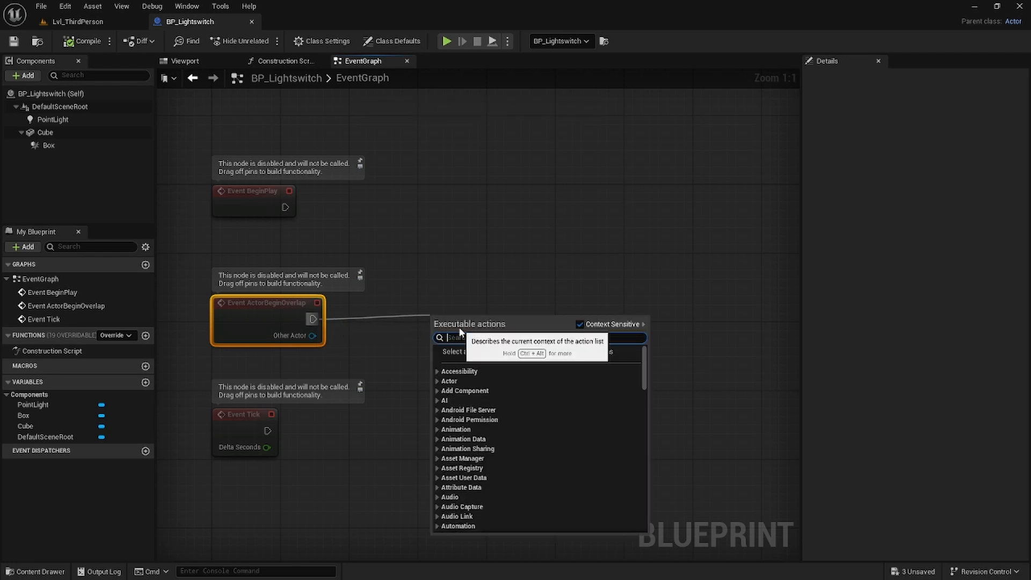
type("toggle")
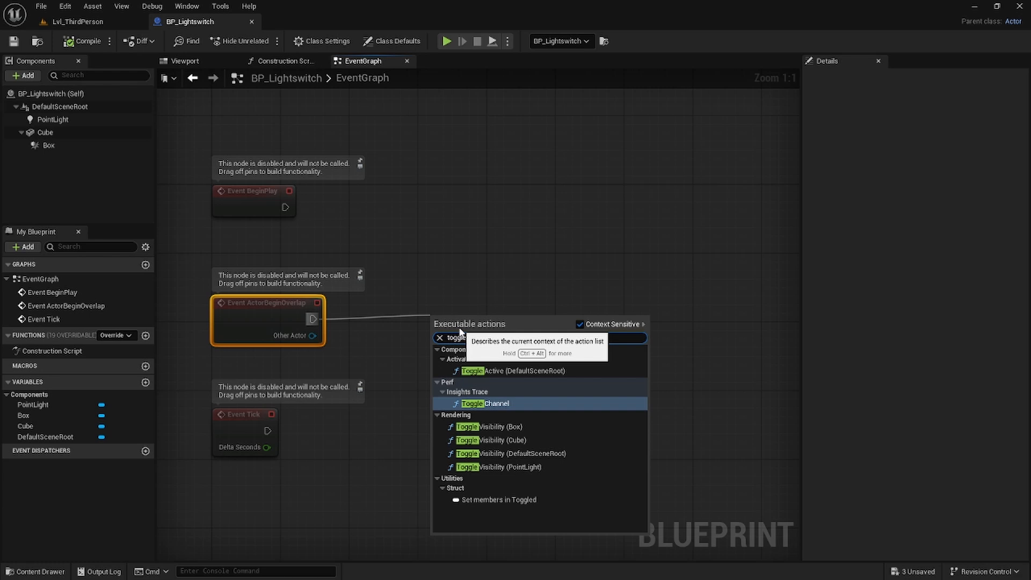
type(" visi")
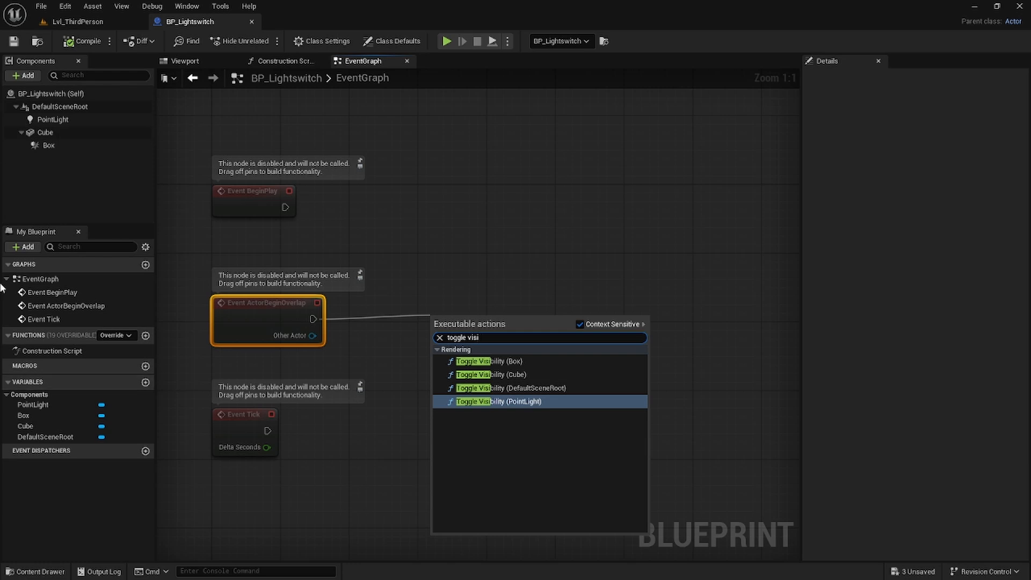
left_click(529, 403)
left_click_drag(478, 327, 497, 303)
left_click(363, 260)
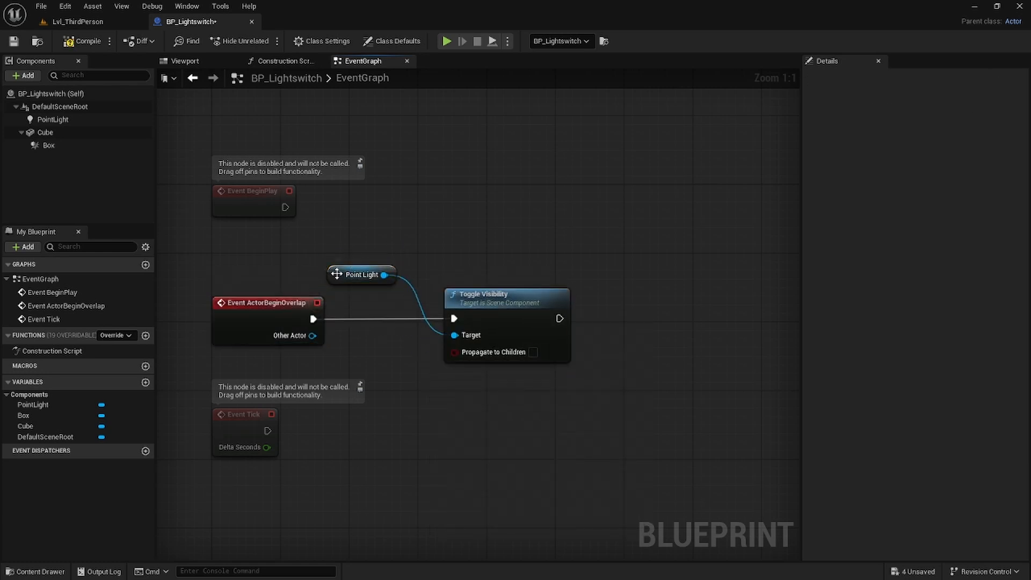
- Move the Point Light reference node directly above Toggle Visibility, and compile and save the Blueprint
left_click_drag(337, 273, 452, 270)
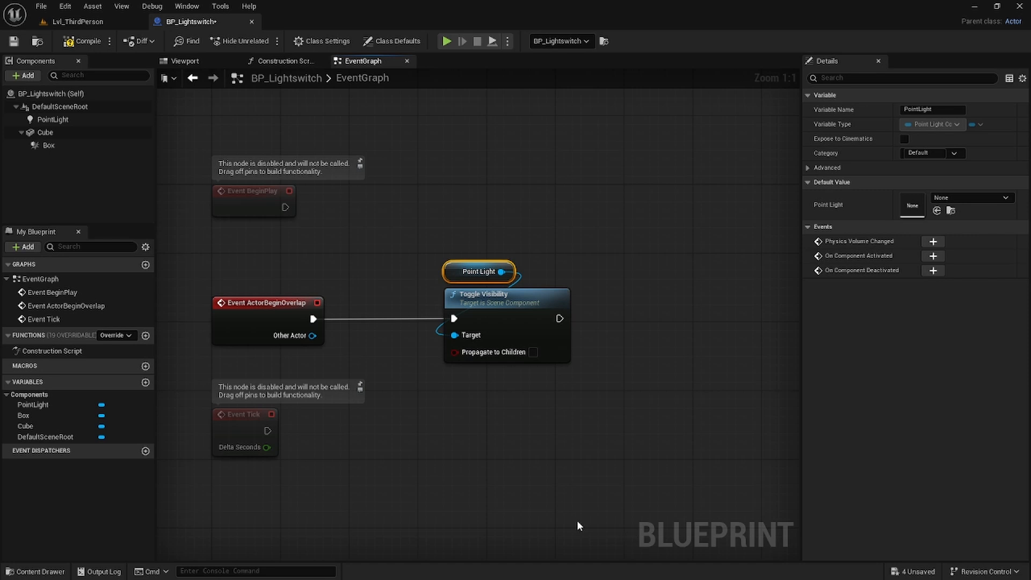
left_click(82, 41)
left_click(14, 41)
- Turn off the Point Light's Visible option so it starts switched off, and compile the Blueprint
left_click(54, 120)
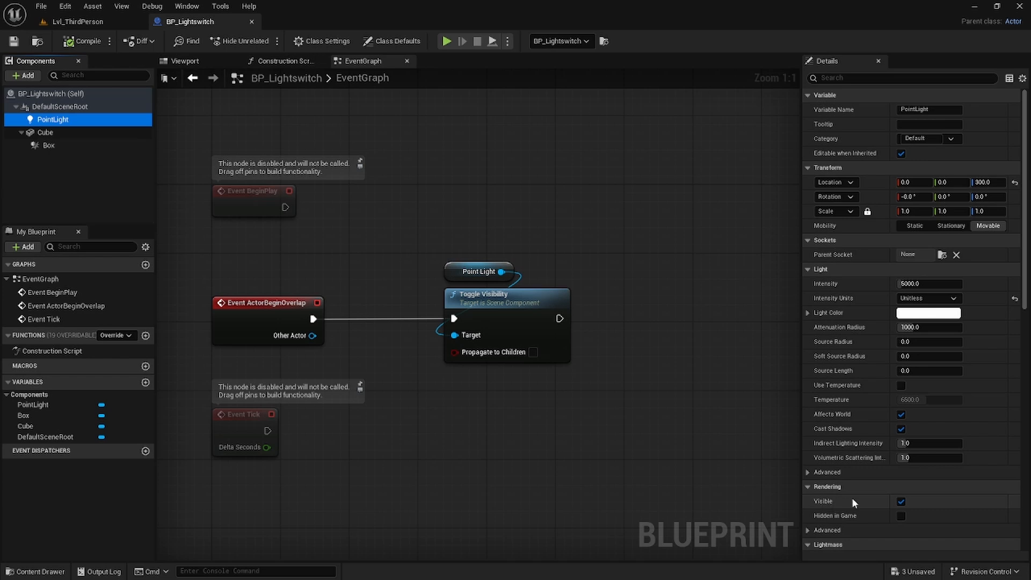
left_click(903, 502)
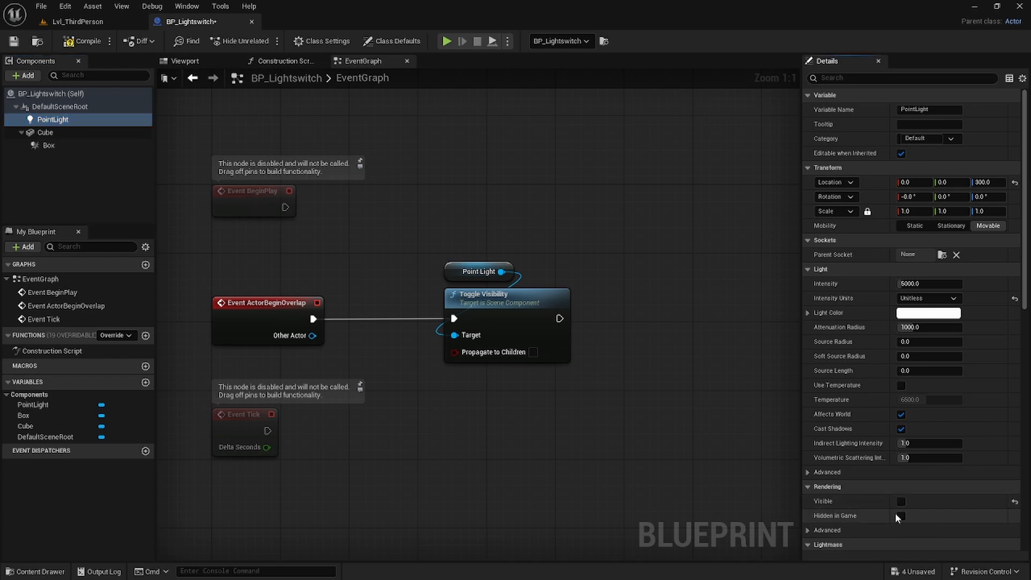
left_click(78, 47)
- Play-test Lvl_ThirdPerson, moving the character in and out of the switch's collision box to check the light toggling, and end the session
left_click(80, 22)
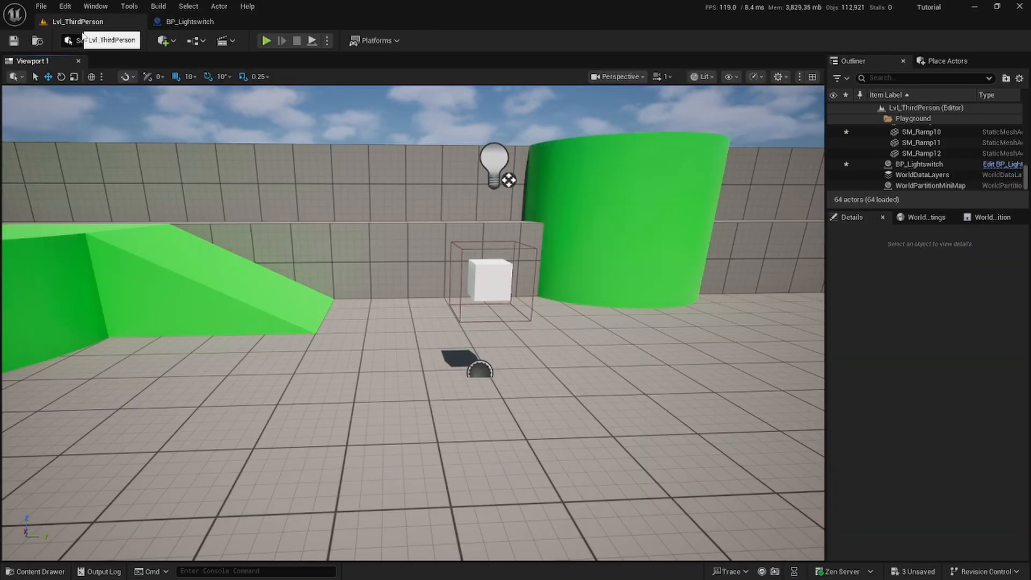
left_click(266, 40)
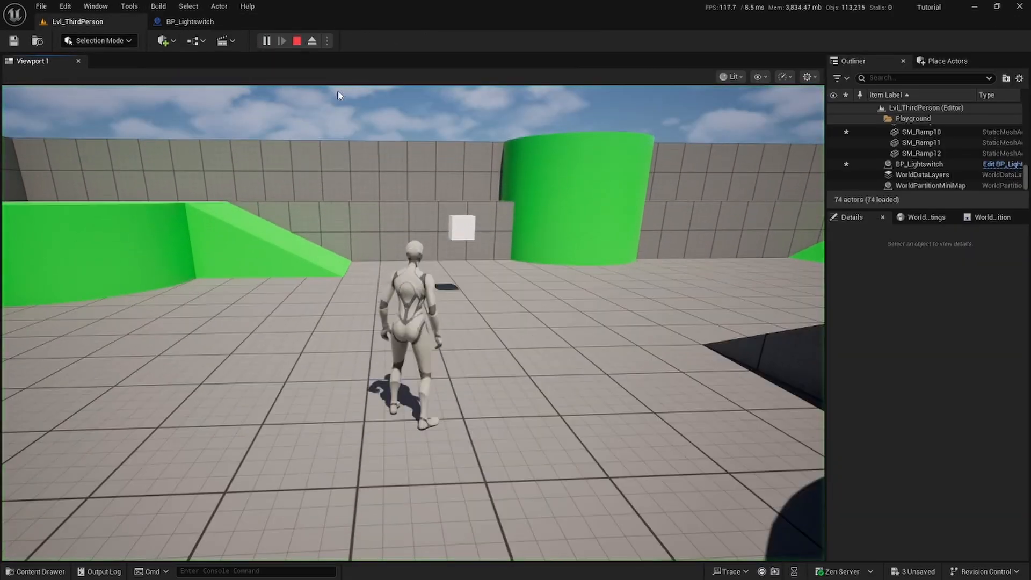
key("w")
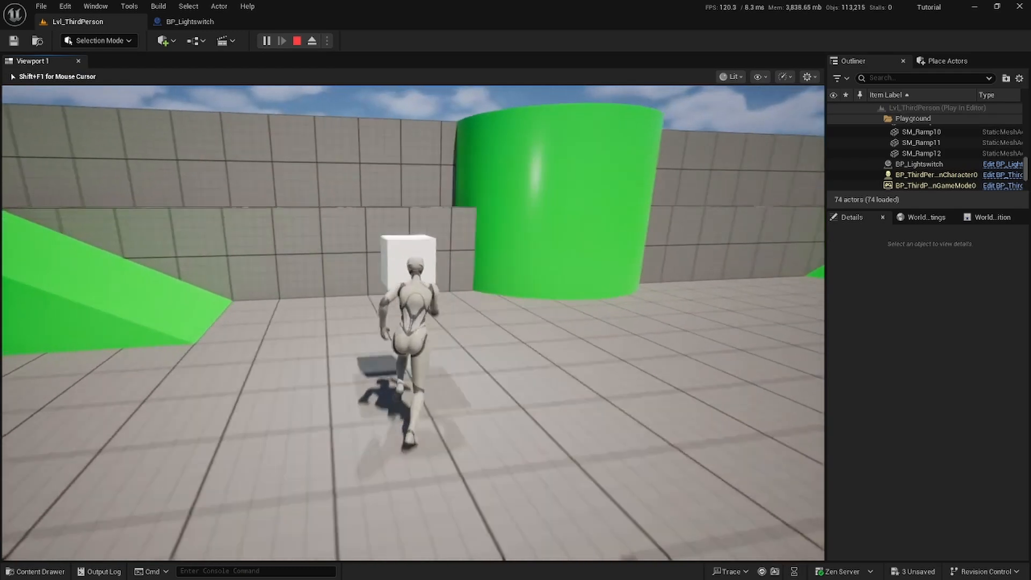
key("s")
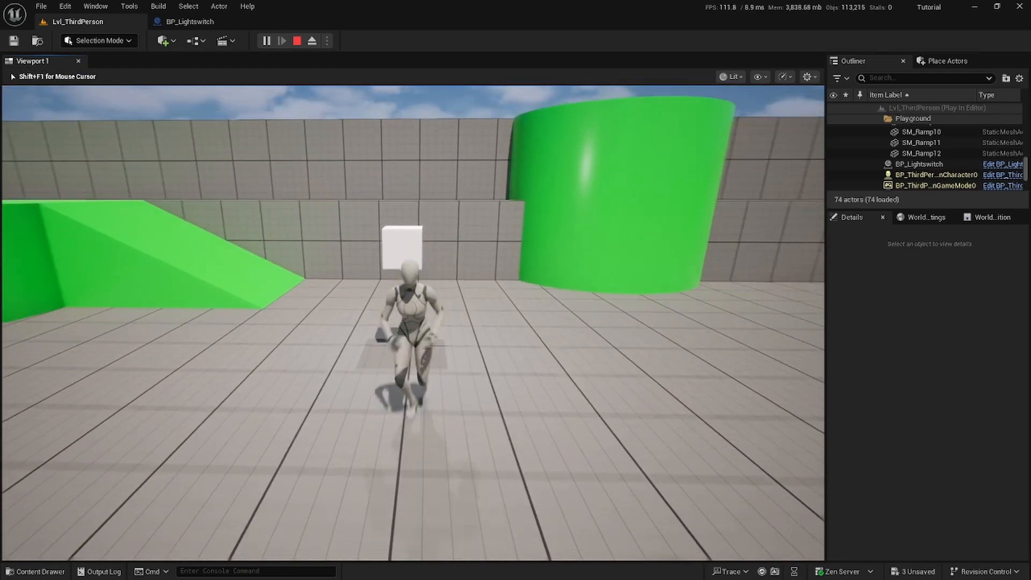
key("w")
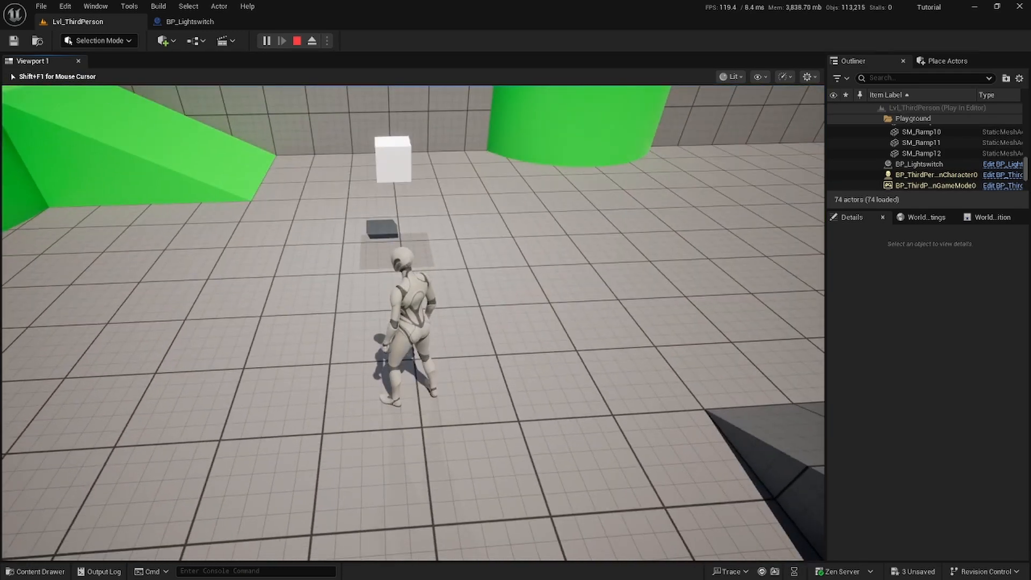
key("w")
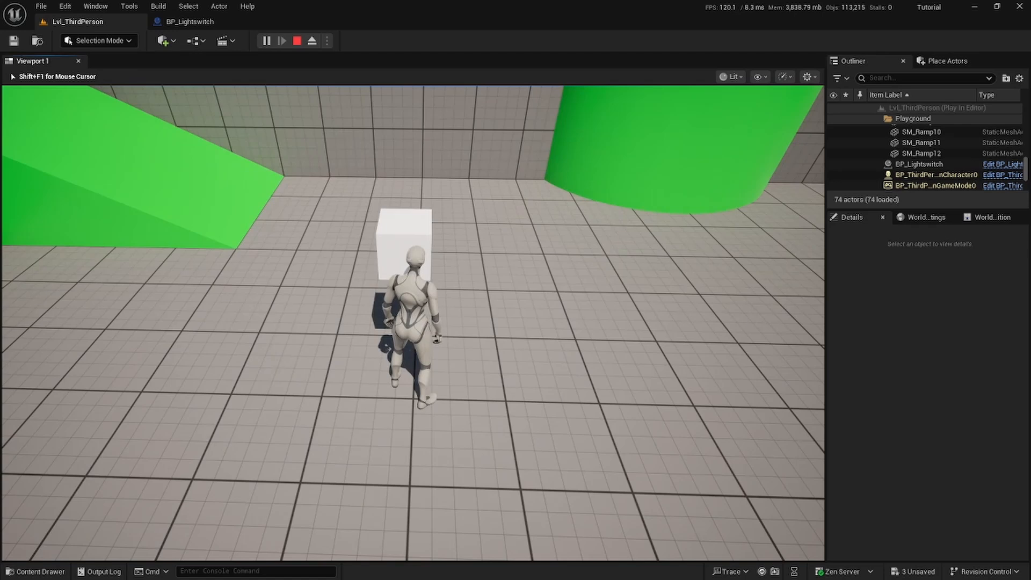
key("s")
key("a")
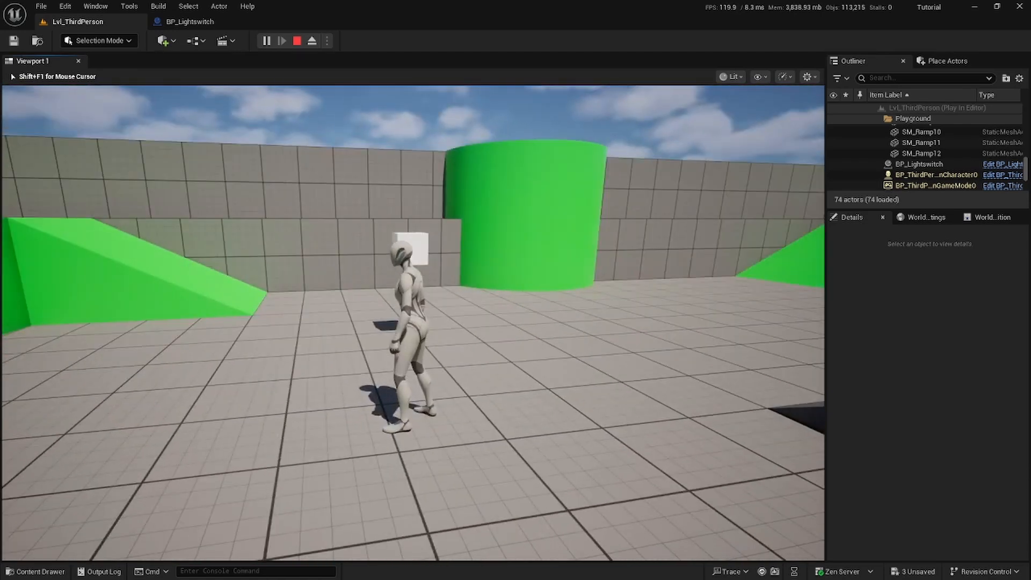
key("shift+F1")
key("Escape")
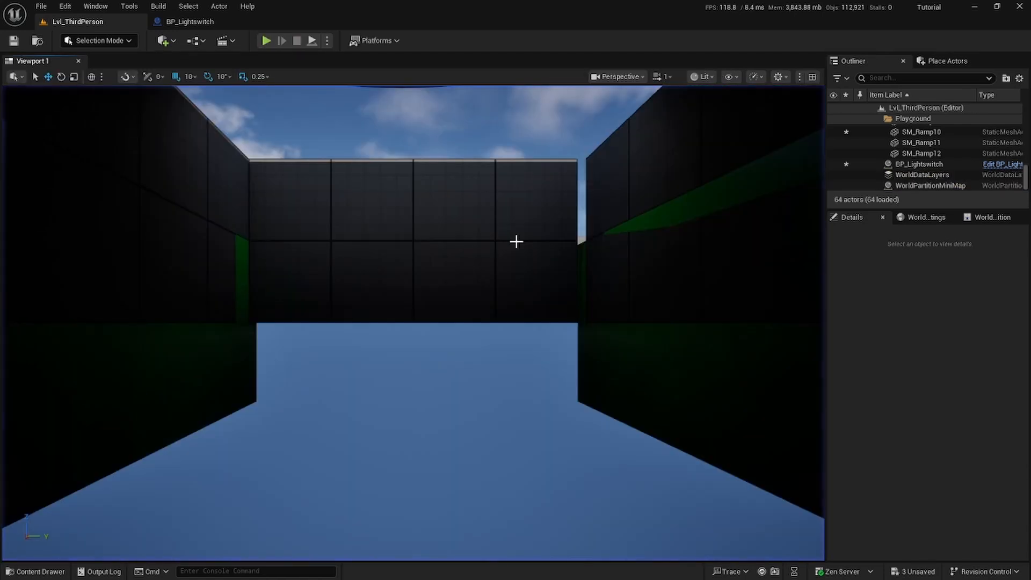
- Rotate the directional sunlight in Lvl_ThirdPerson to a low angle so the area around the light switch falls into shadow
right_click_drag(509, 387, 559, 448)
key("s")
key("w")
key("a")
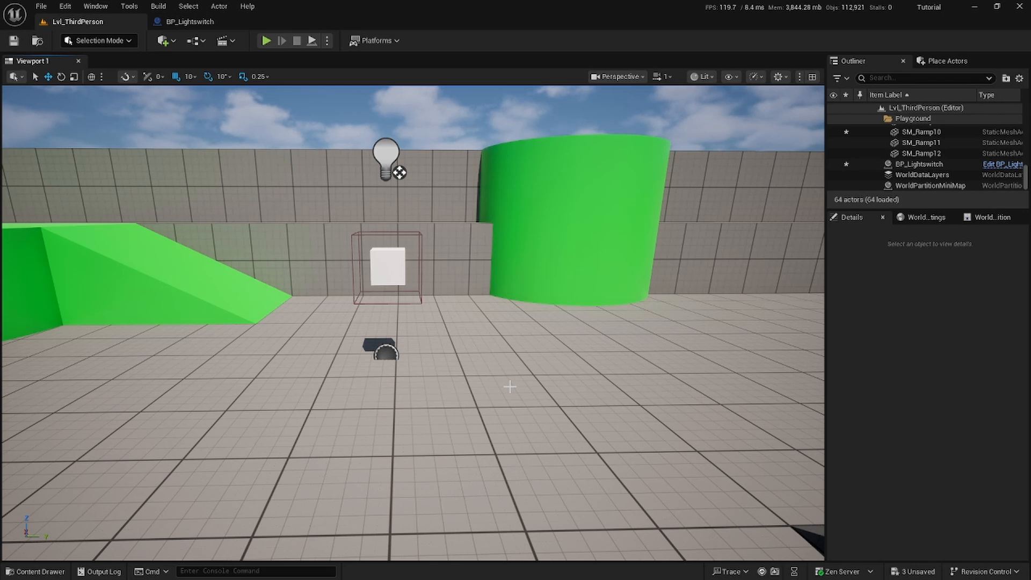
key("ctrl+l")
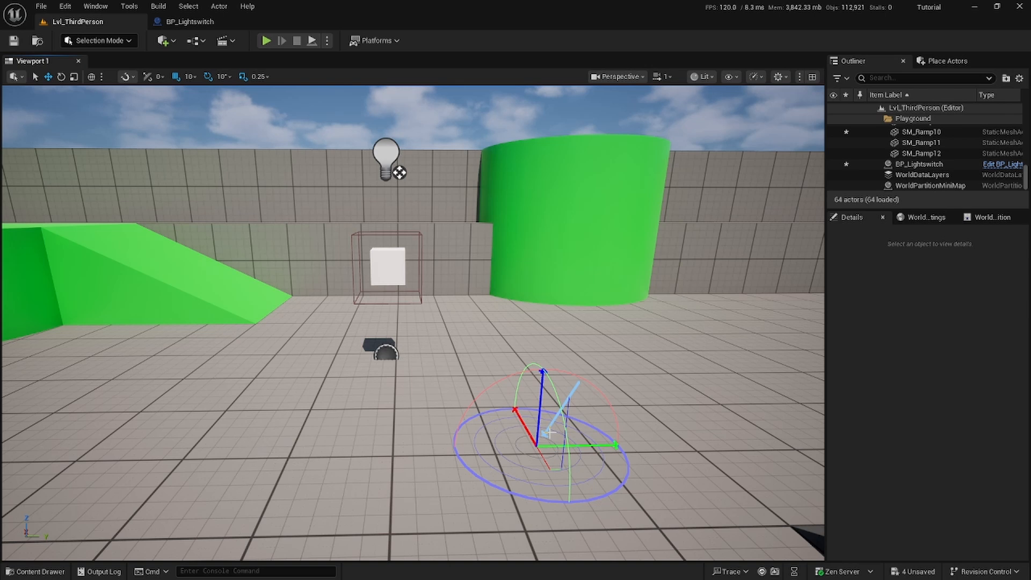
key("ctrl+l")
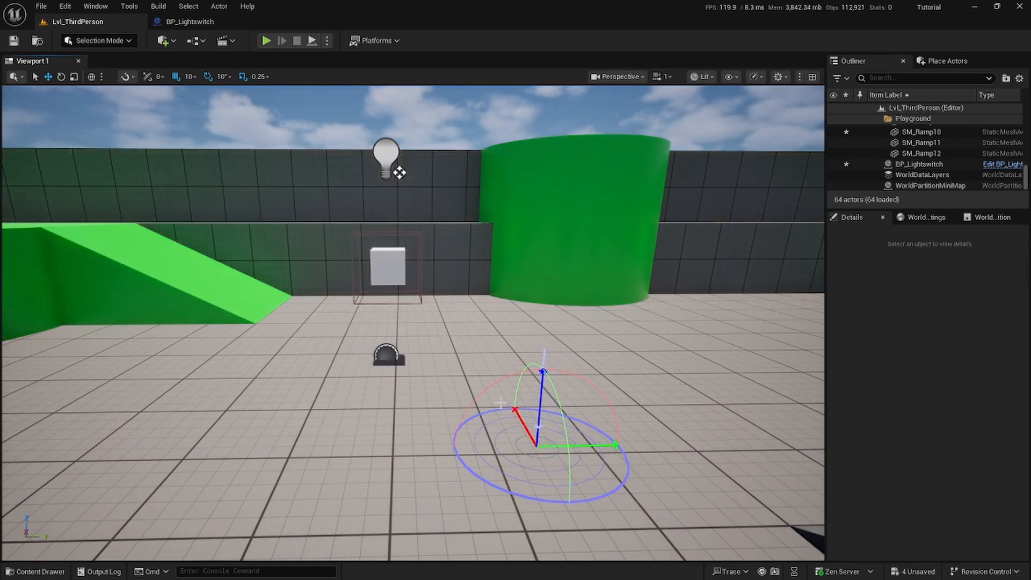
key("ctrl+l")
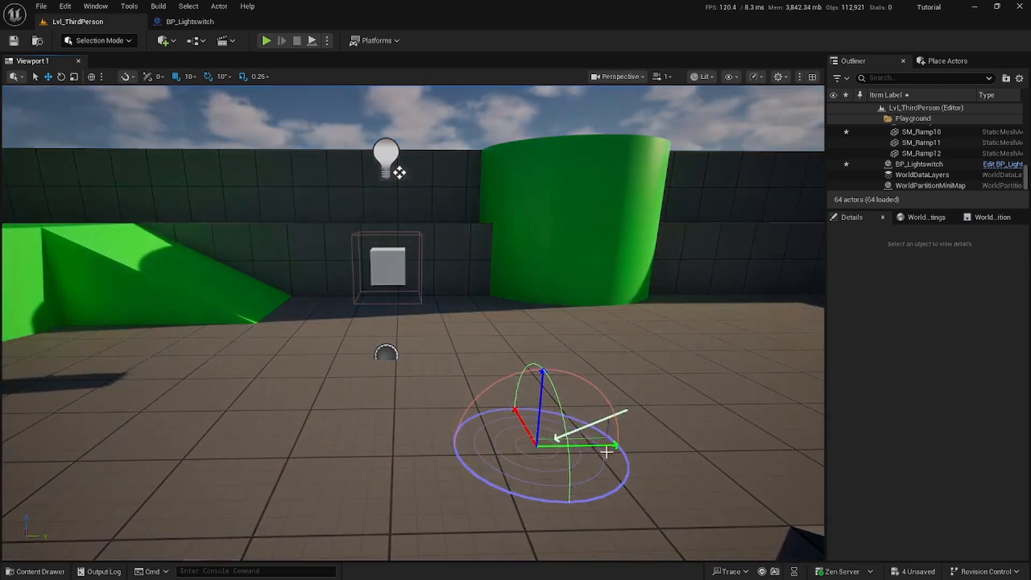
key("ctrl+l")
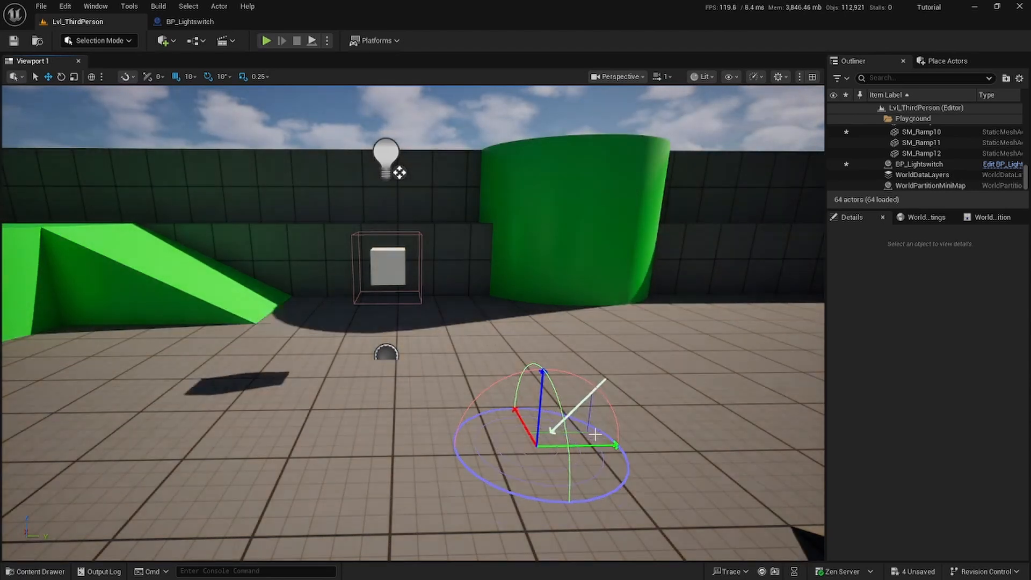
key("ctrl+l")
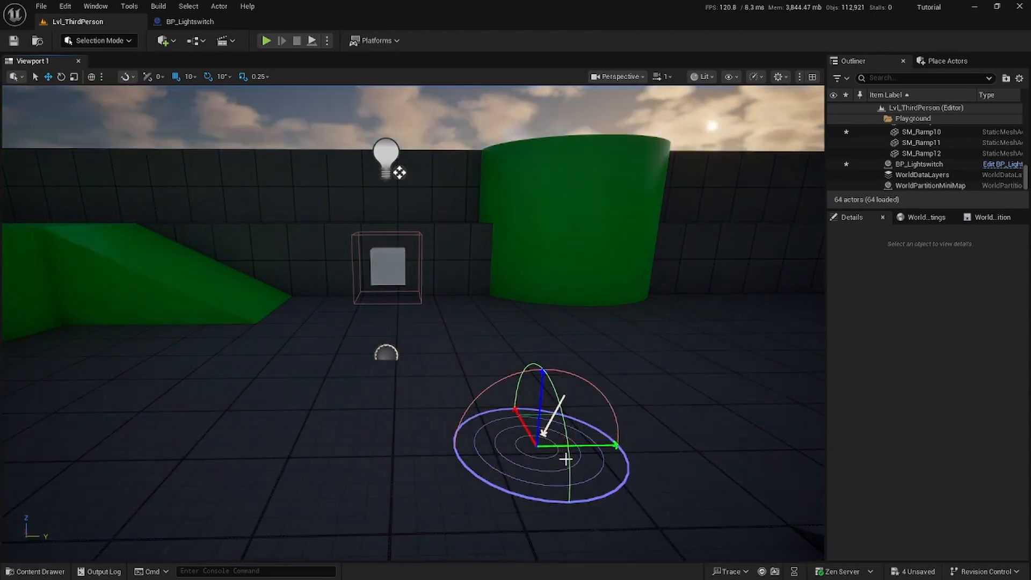
key("ctrl+l")
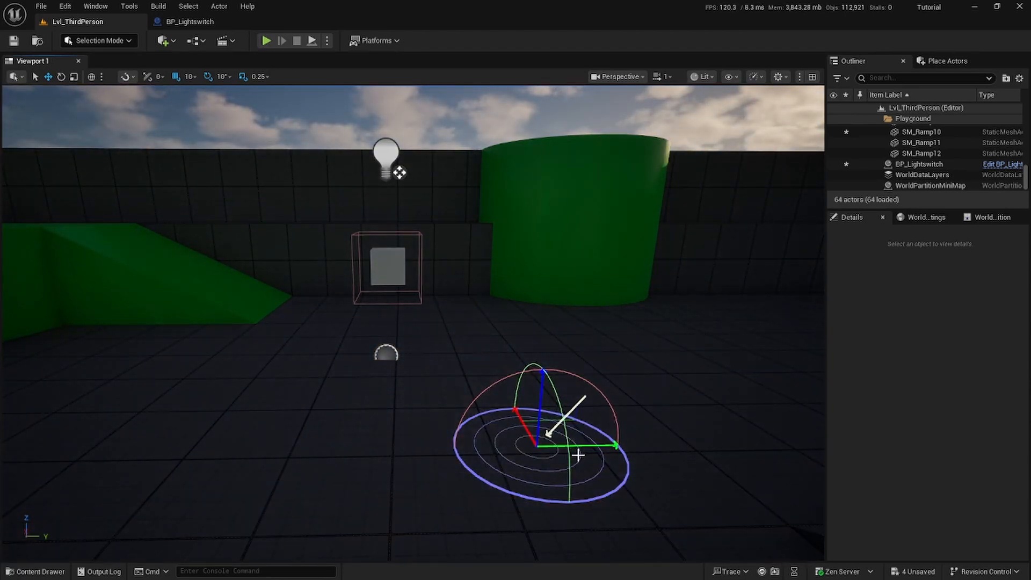
left_click(585, 455)
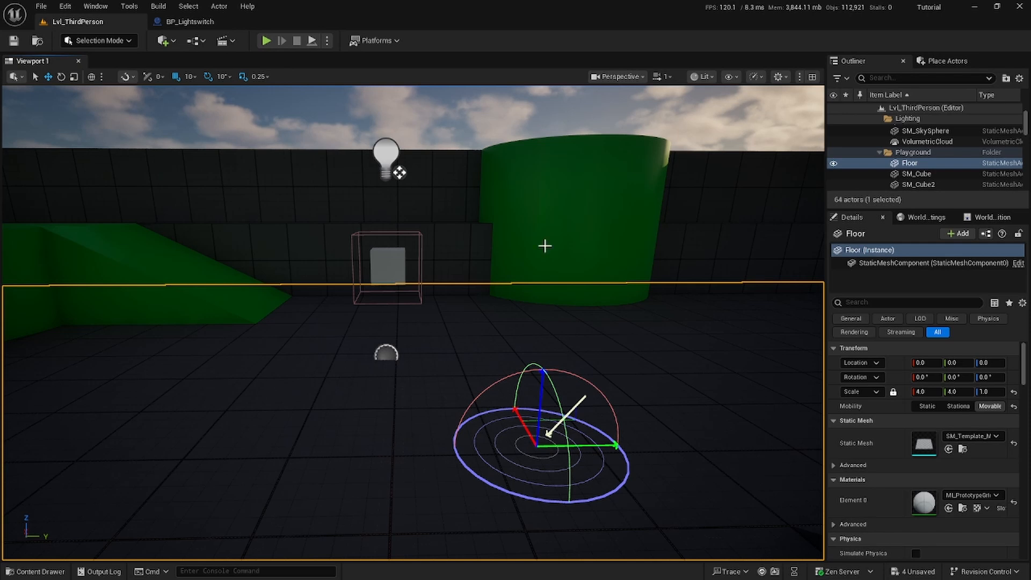
left_click(516, 116)
- Play-test the darkened level by running the character repeatedly in and out of the switch's collision box, and end the session
left_click(266, 40)
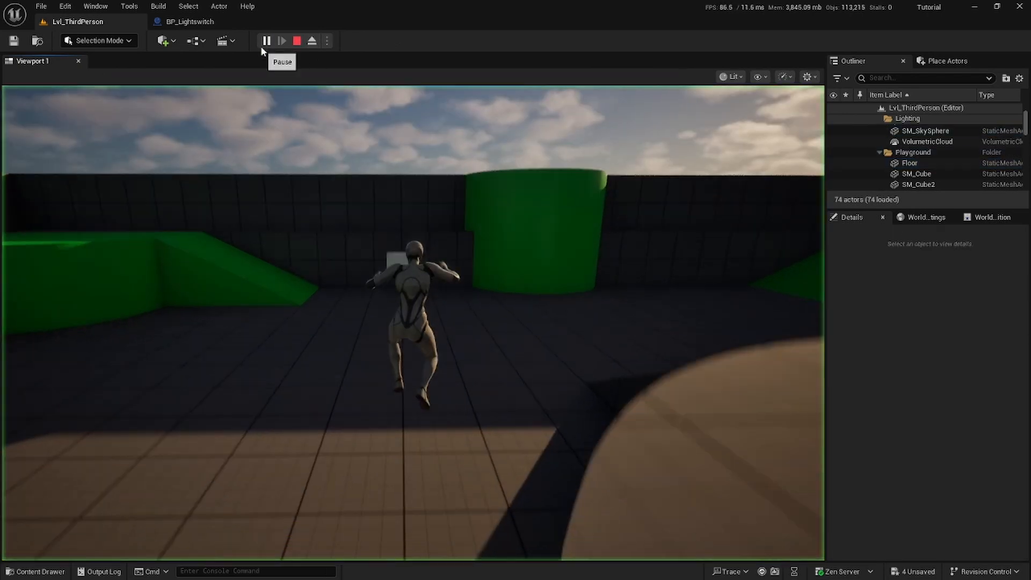
key("w")
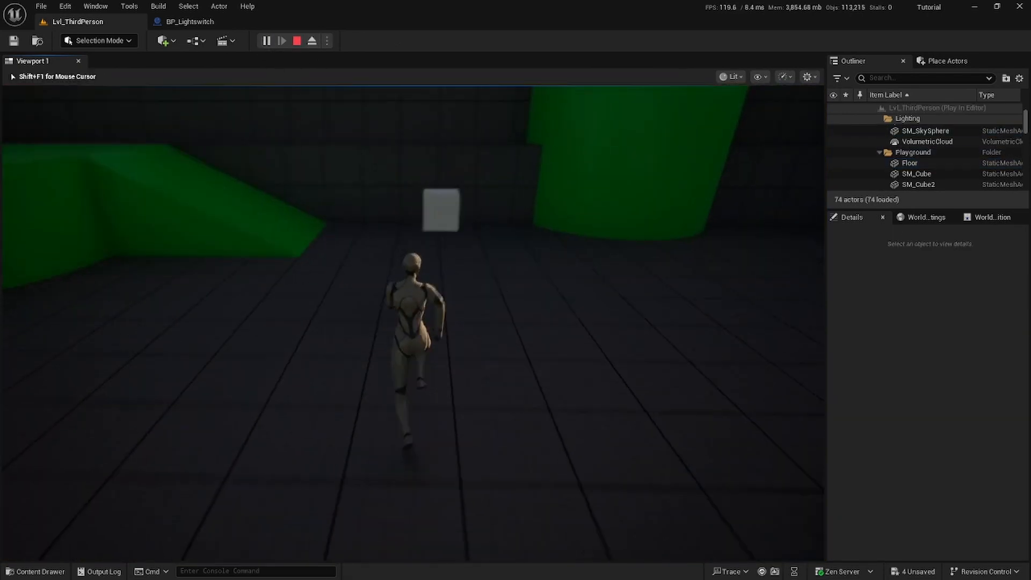
key("d")
key("s")
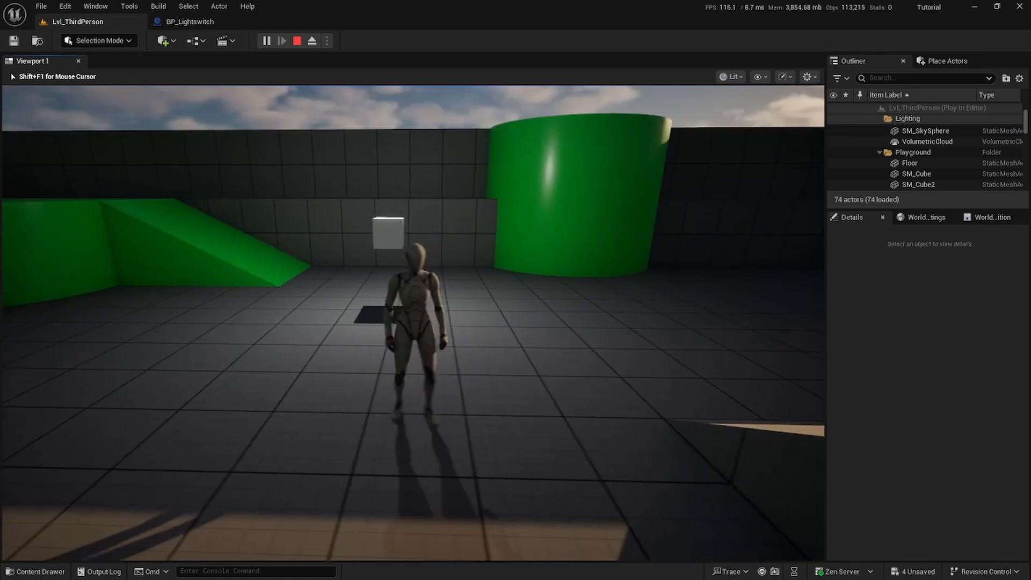
key("w")
key("s")
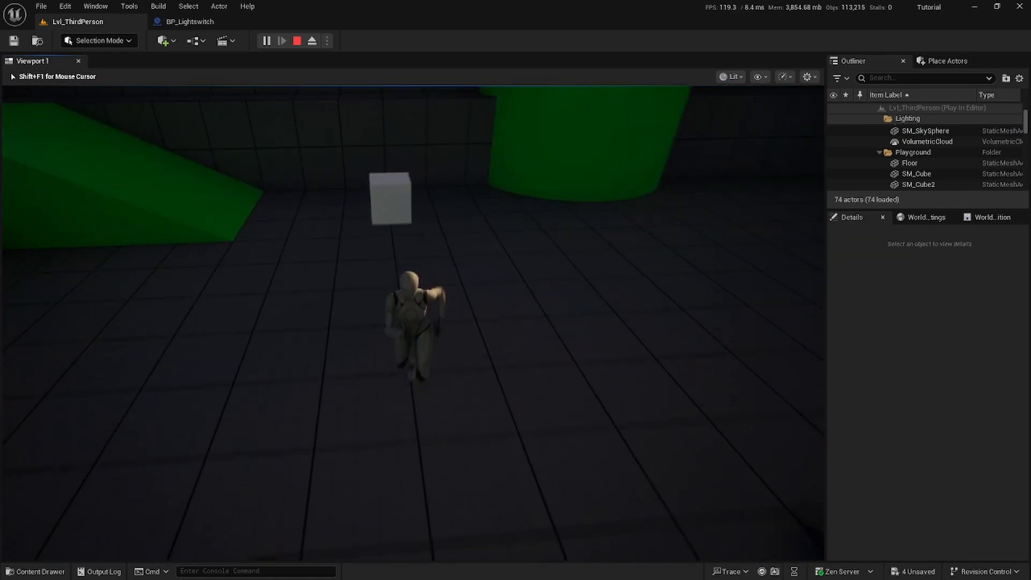
key("w")
key("s")
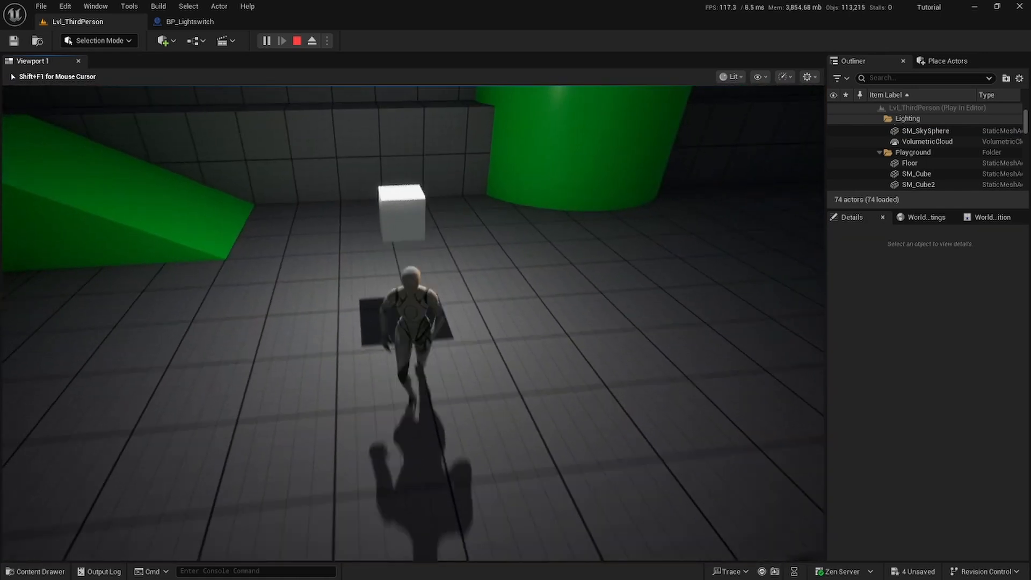
key("w")
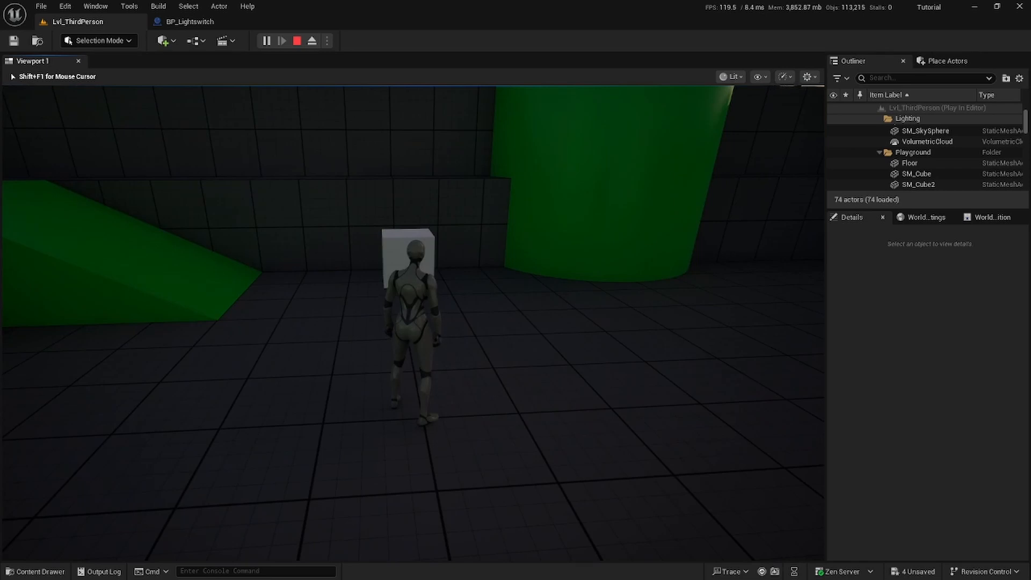
key("Escape")
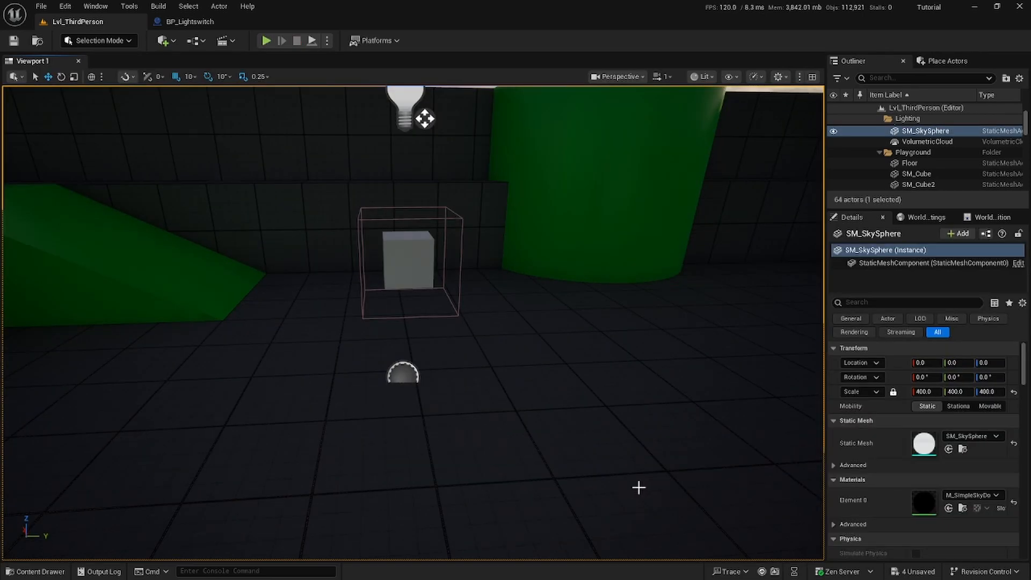
- Return to the Event Graph of the BP_Lightswitch Blueprint
right_click_drag(638, 486, 617, 458)
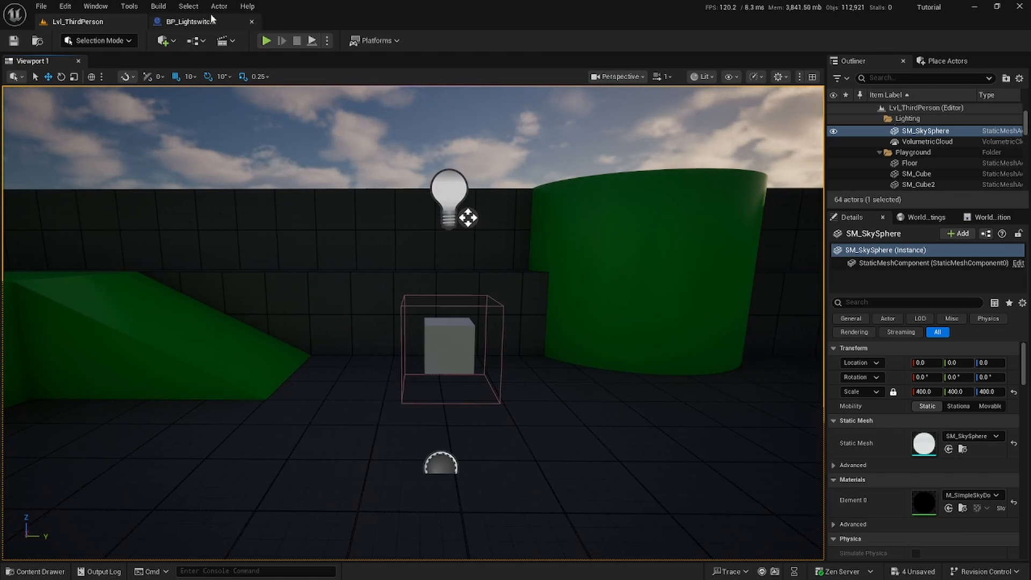
left_click(190, 23)
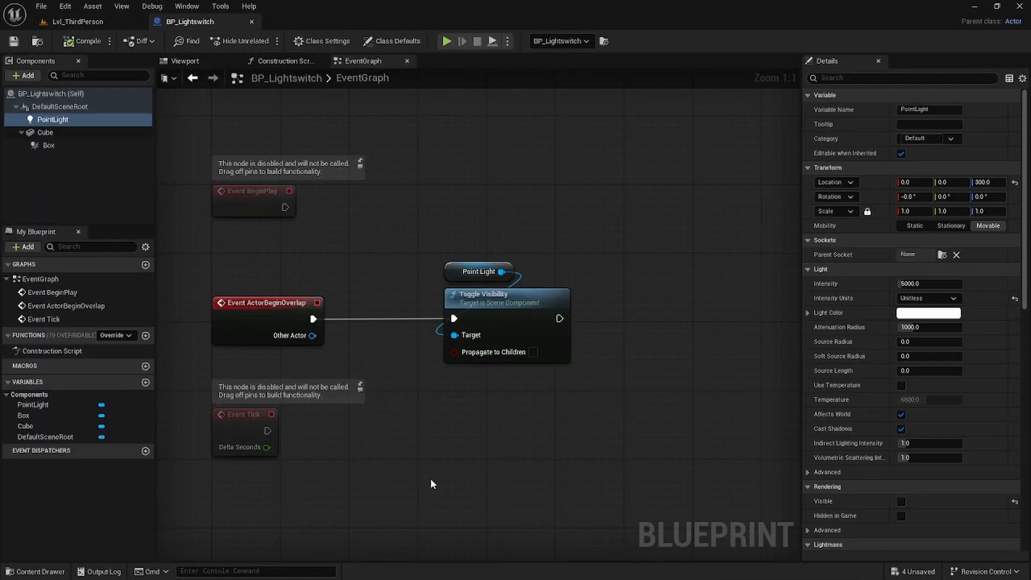